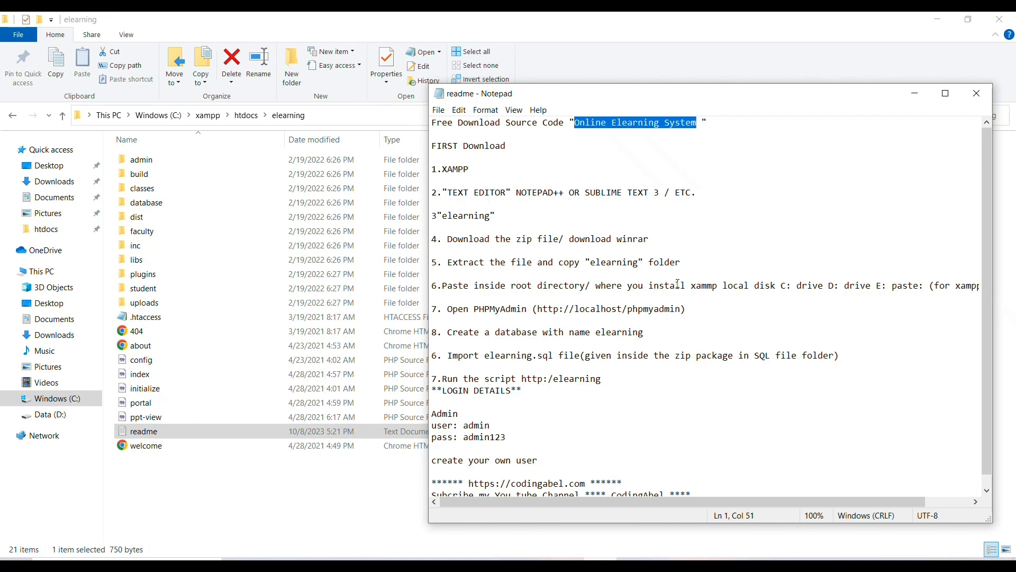
Read through the readme's download, XAMPP, text editor and elearning folder setup steps.
left_click_drag(437, 147, 511, 143)
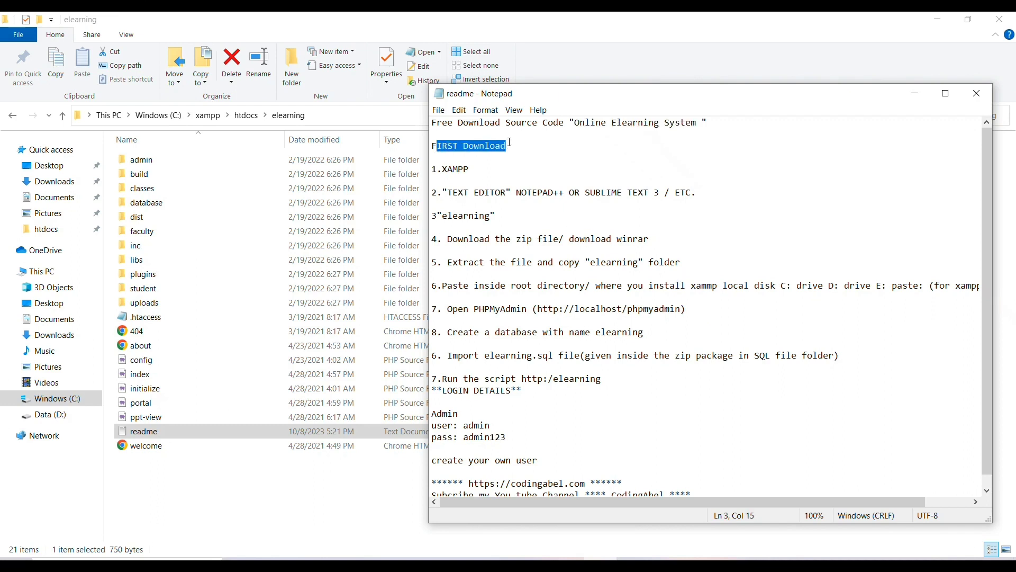
mouse_move(439, 166)
left_mouse_down()
mouse_move(466, 168)
mouse_move(432, 158)
left_mouse_up()
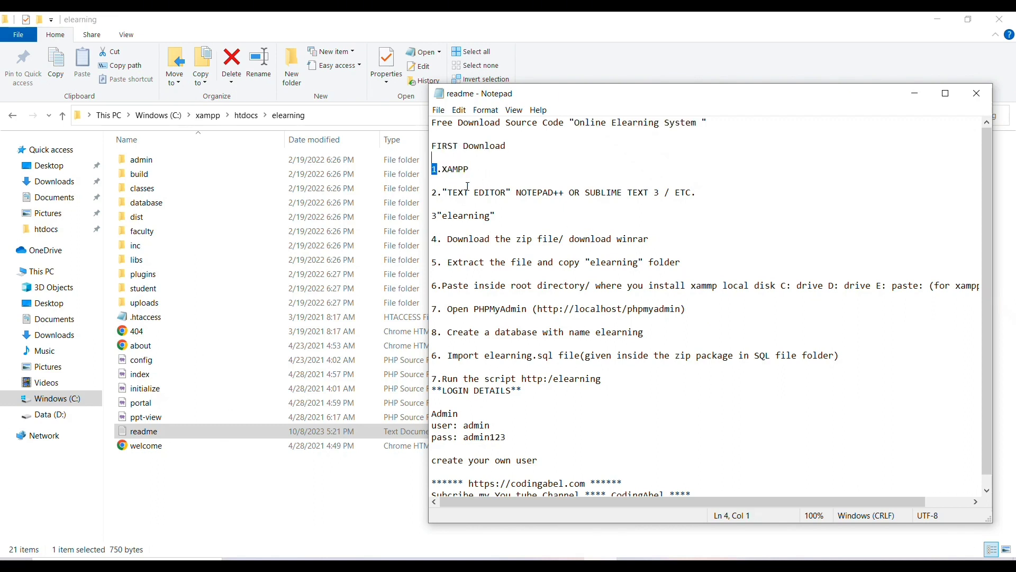
left_click_drag(445, 195, 695, 194)
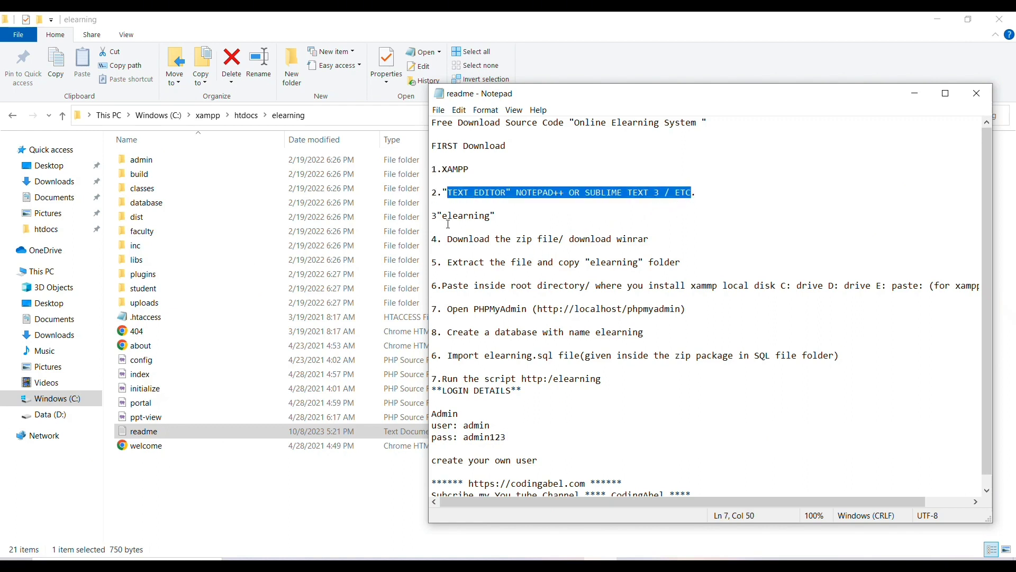
left_click_drag(442, 213, 491, 211)
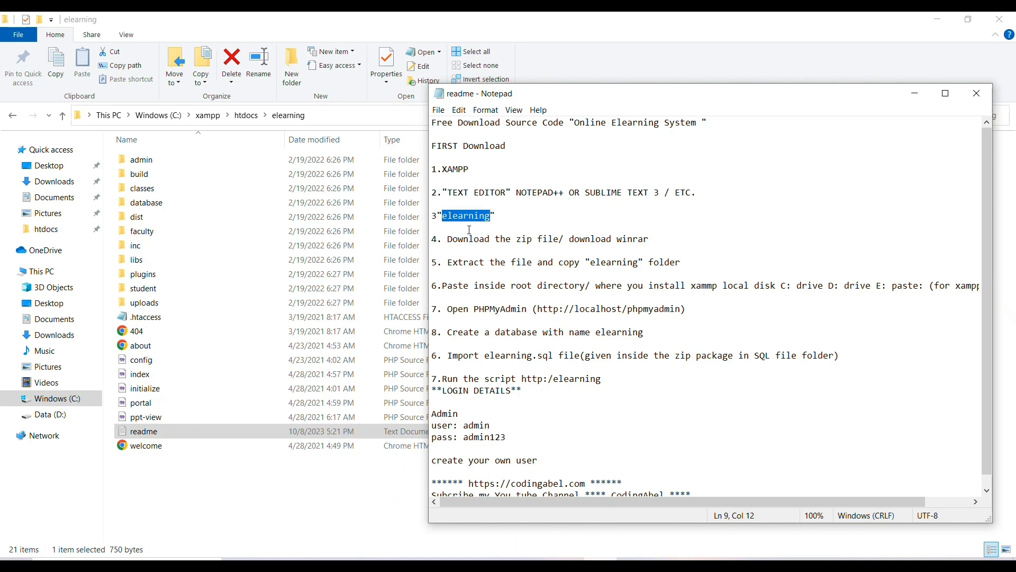
left_click_drag(451, 239, 661, 245)
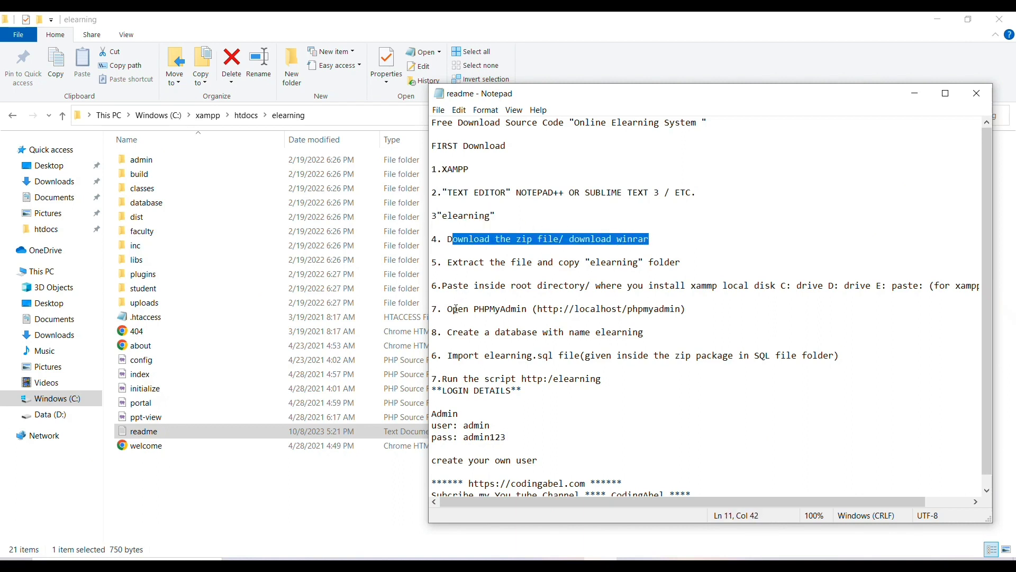
Load localhost/phpmyadmin from the readme in a new browser tab and go to Databases.
left_click_drag(574, 309, 683, 309)
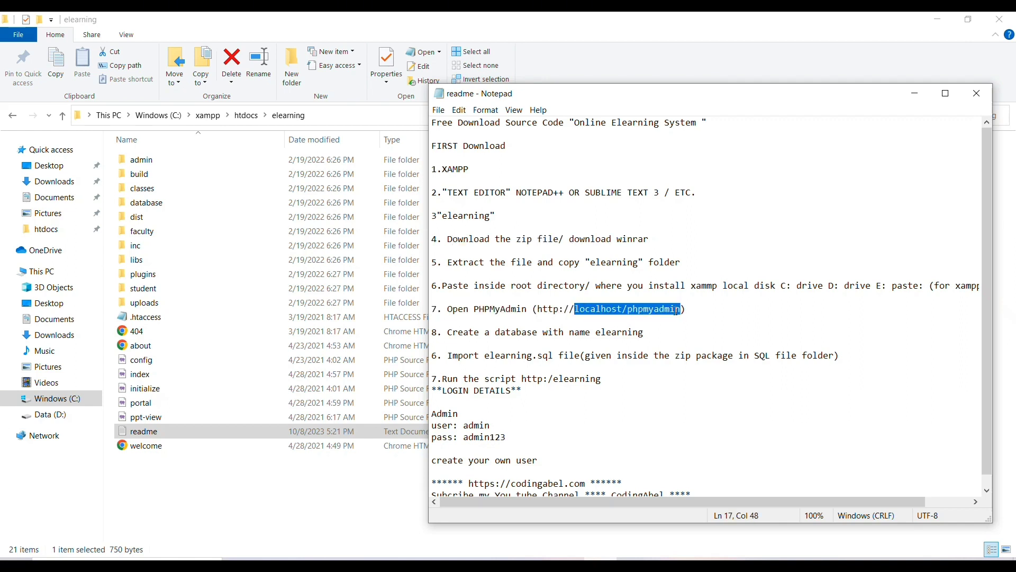
right_click(645, 308)
left_click(659, 345)
key("alt+Tab")
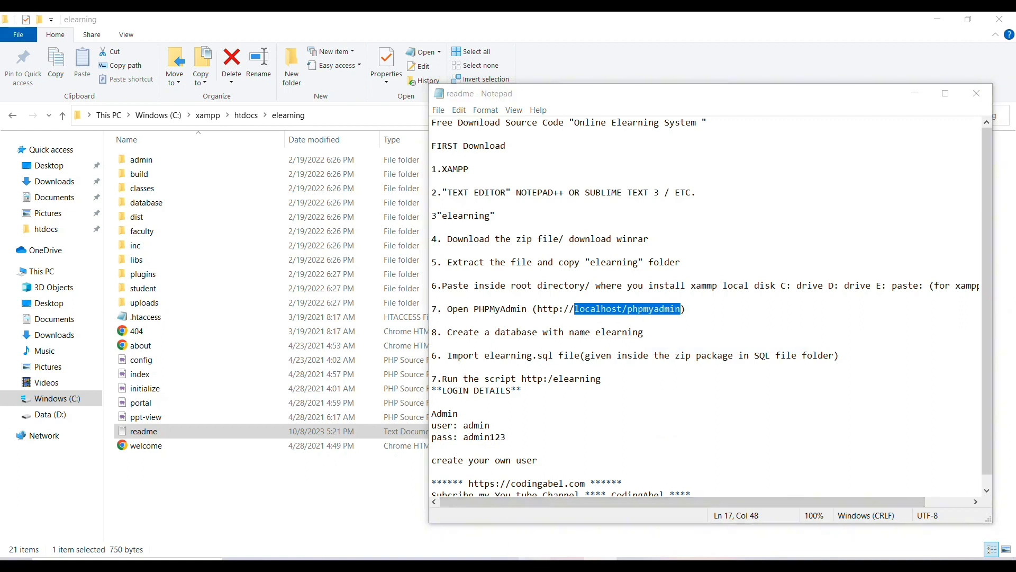
left_click(134, 52)
right_click(135, 53)
left_click(179, 143)
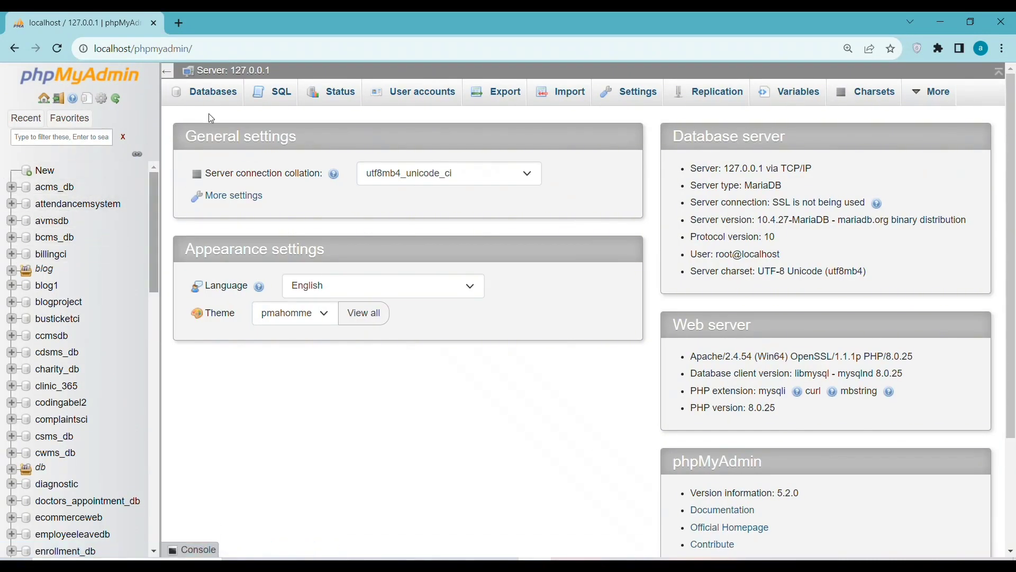
left_click(218, 97)
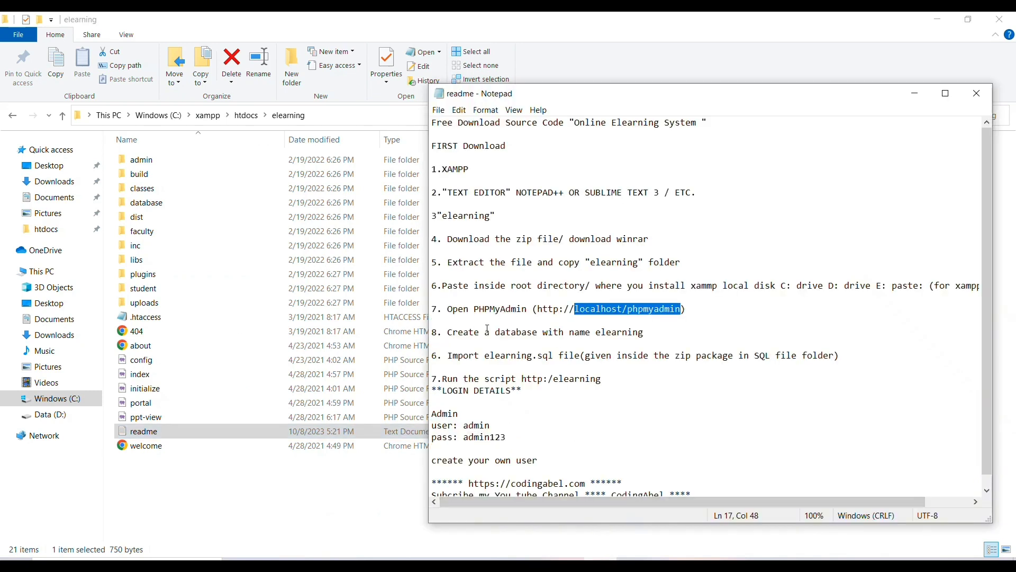
Copy the database name elearning from the readme's create-database step.
left_click_drag(452, 332, 612, 333)
double_click(625, 333)
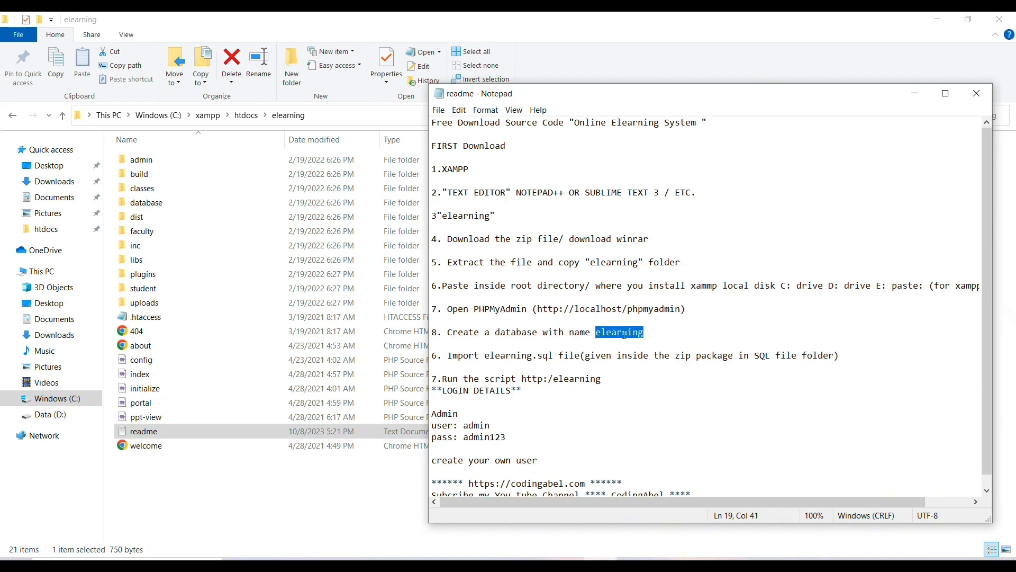
right_click(625, 333)
left_click(656, 372)
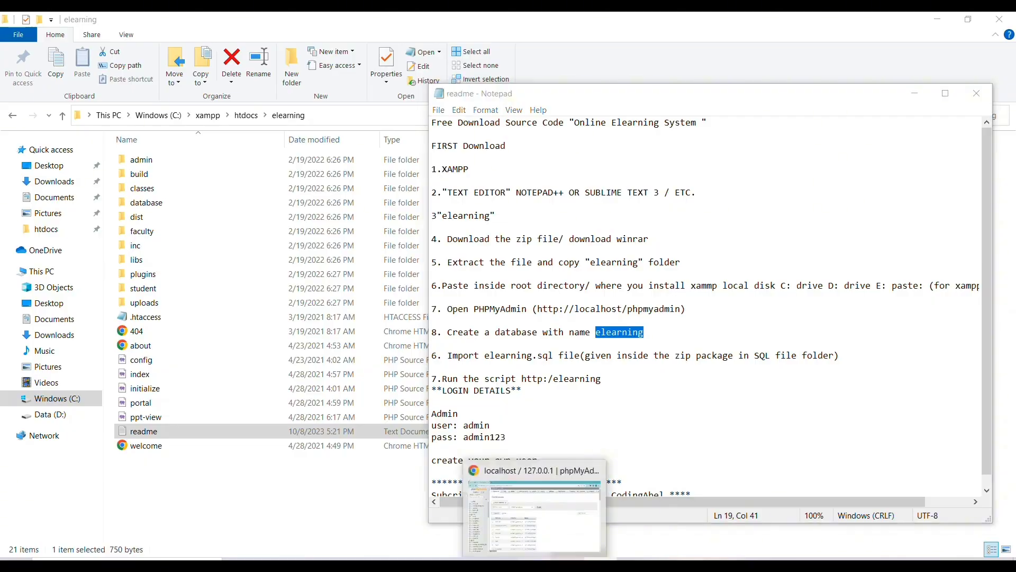
left_click(529, 481)
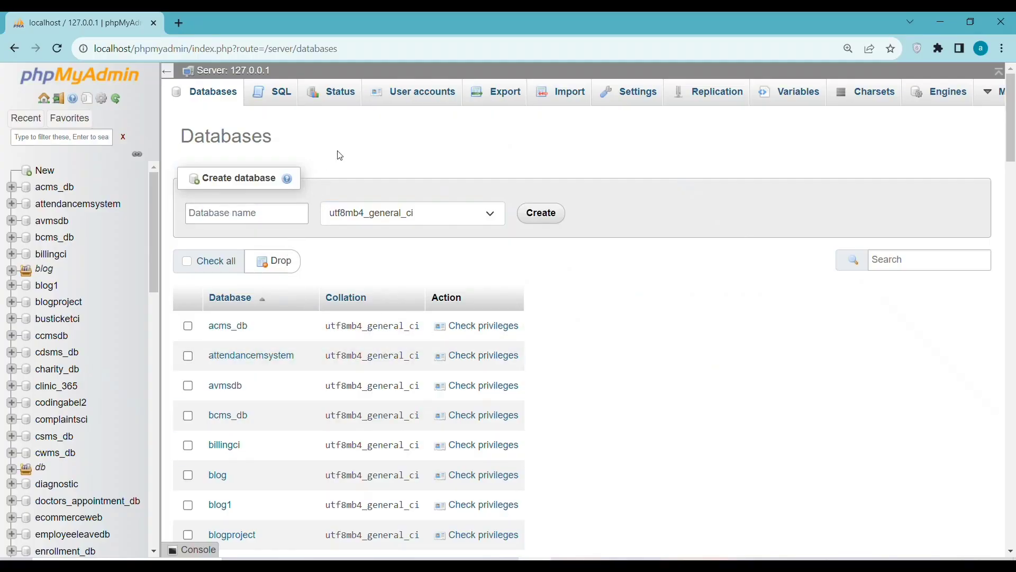
Paste elearning as the new database name and create the database.
left_click(228, 213)
right_click(221, 213)
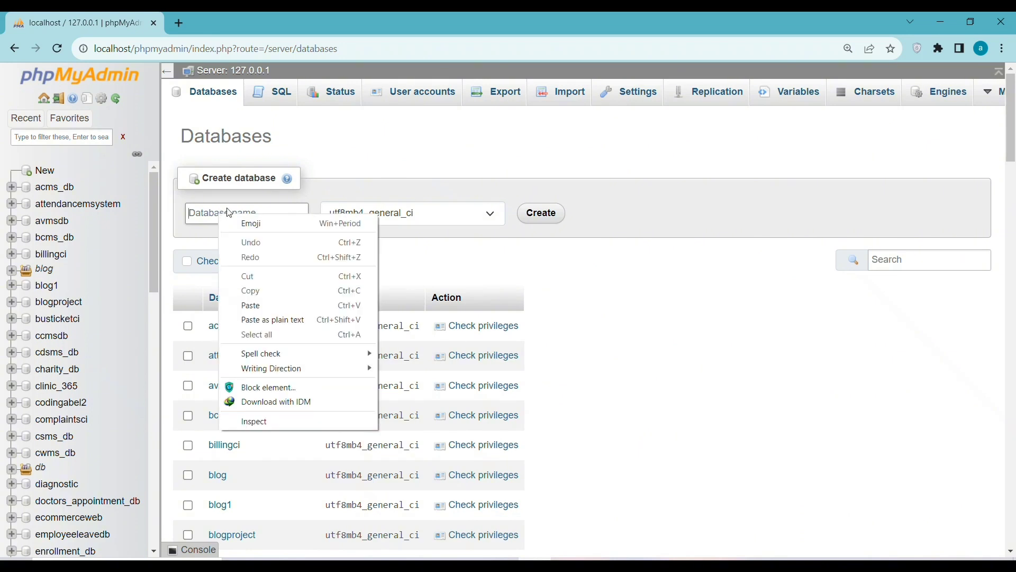
left_click(273, 304)
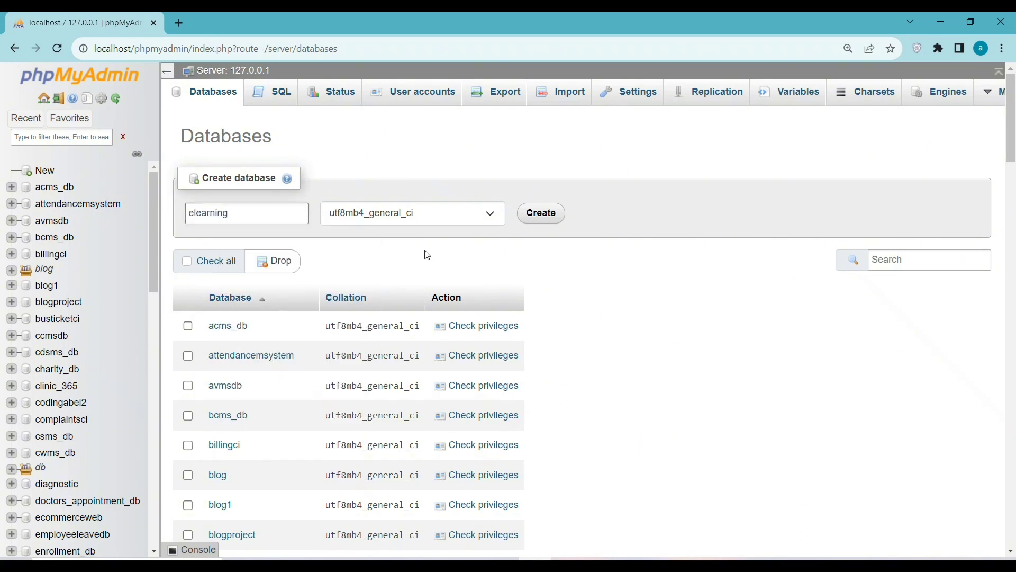
left_click(541, 214)
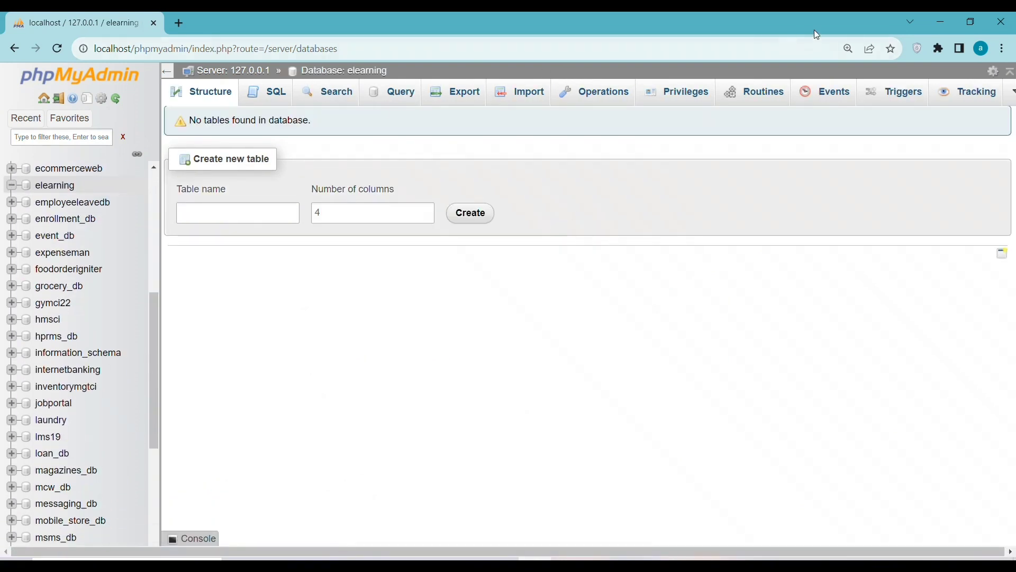
left_click(943, 23)
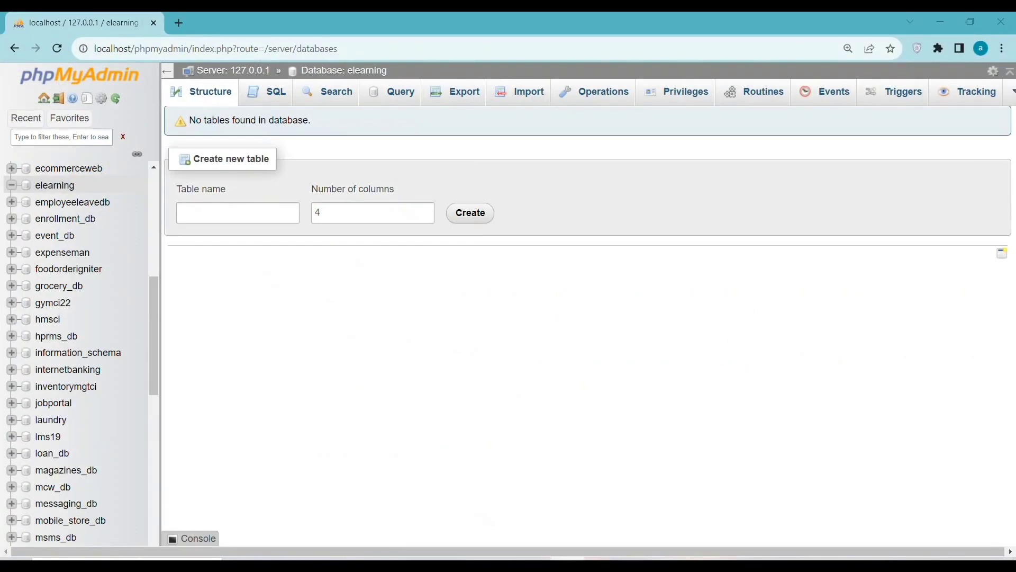
Check the readme's step for importing elearning.sql.
left_click(486, 460)
key("alt+Tab")
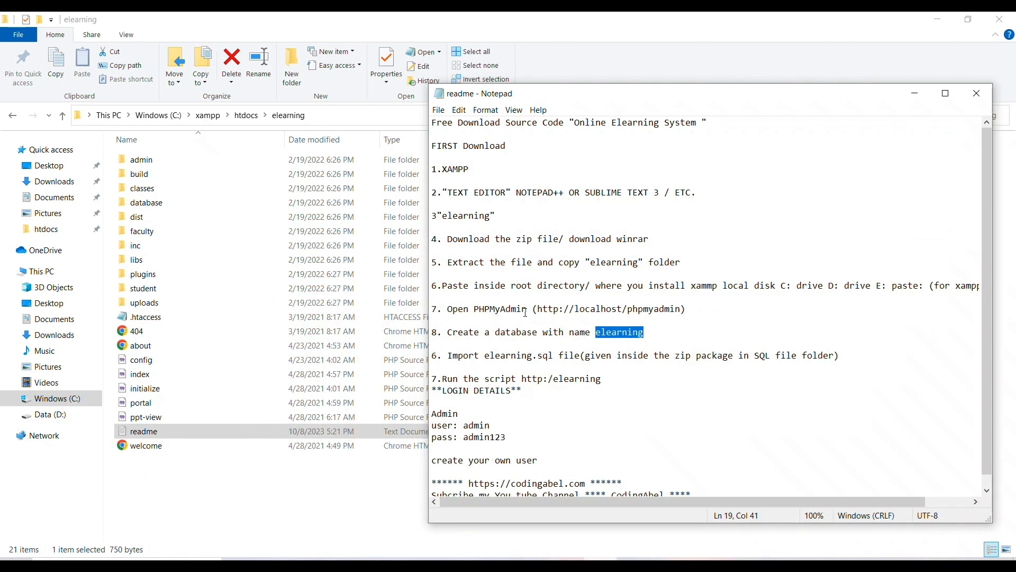
left_click_drag(450, 354, 554, 354)
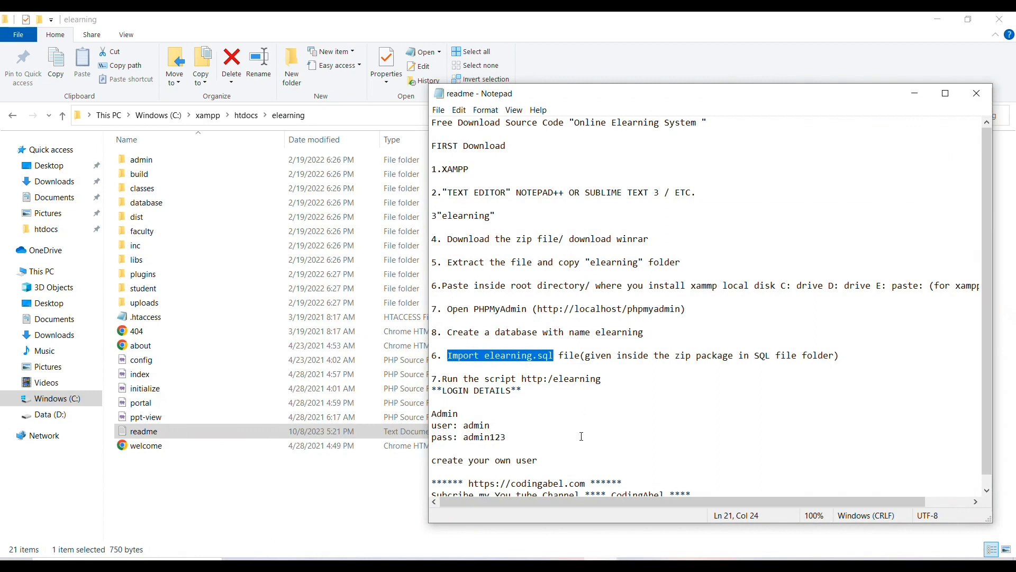
key("alt+Tab")
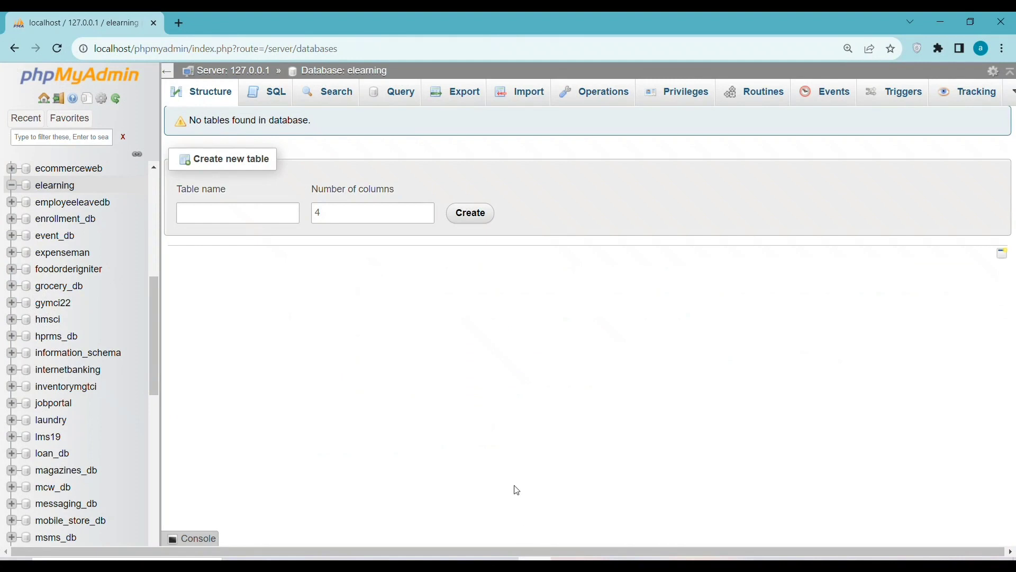
On the Import page, choose elearning.sql from htdocs > elearning > database.
left_click(524, 95)
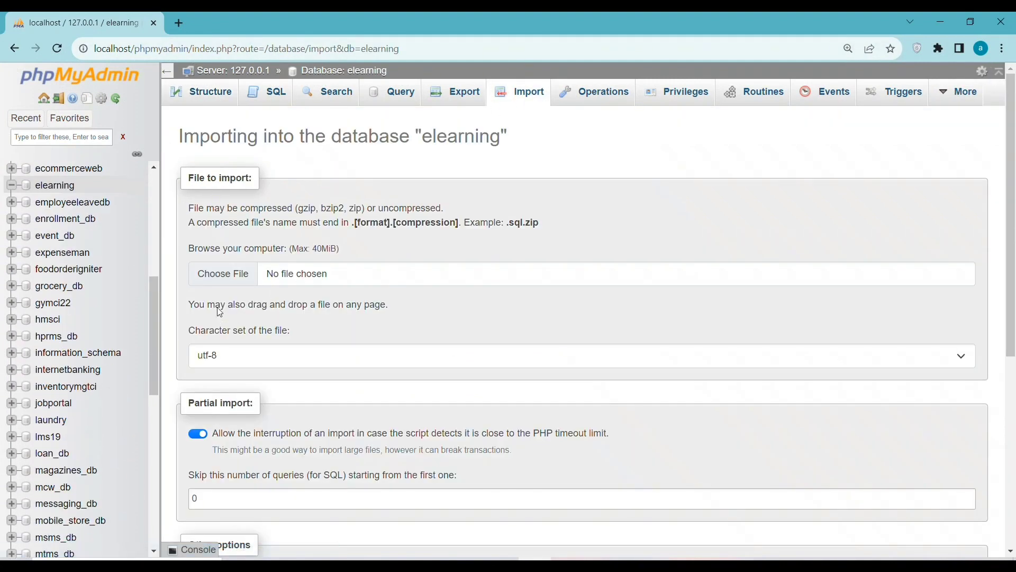
left_click(223, 274)
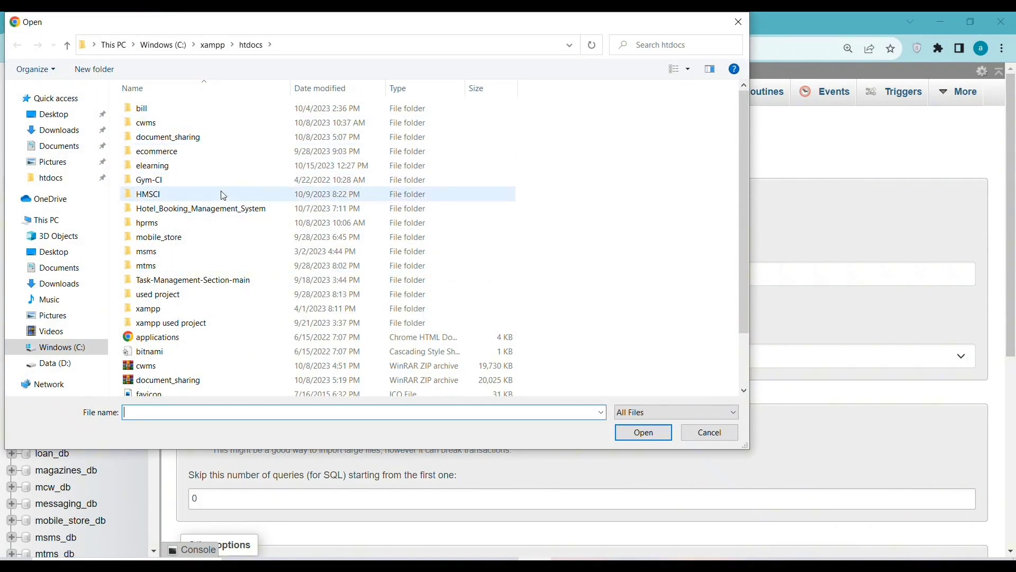
double_click(213, 167)
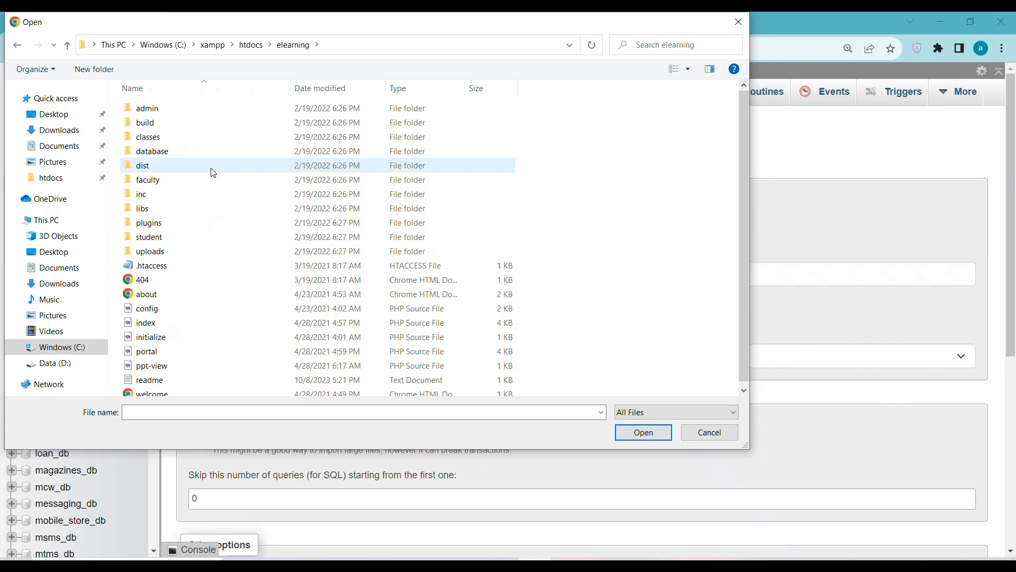
double_click(238, 151)
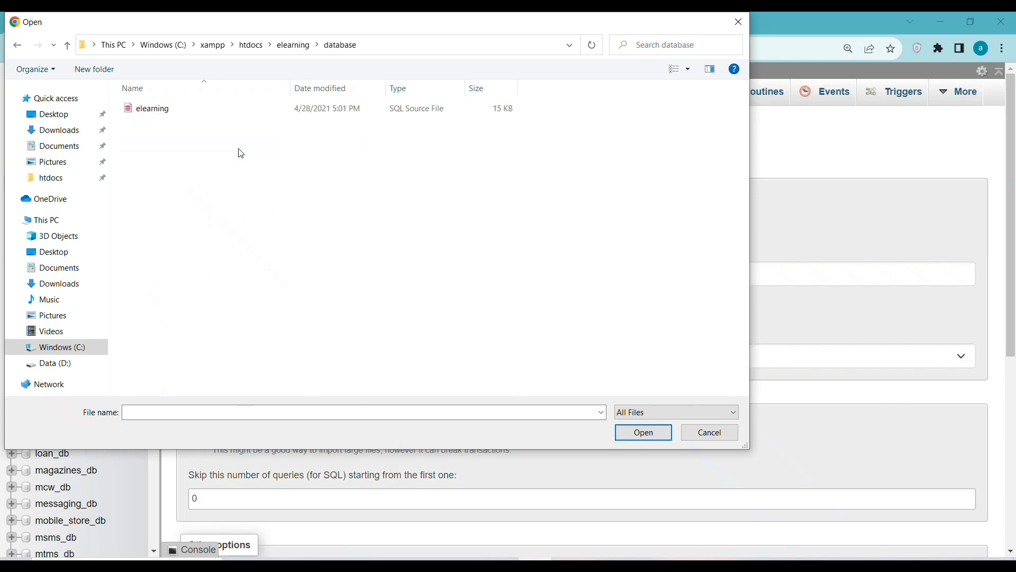
left_click(401, 114)
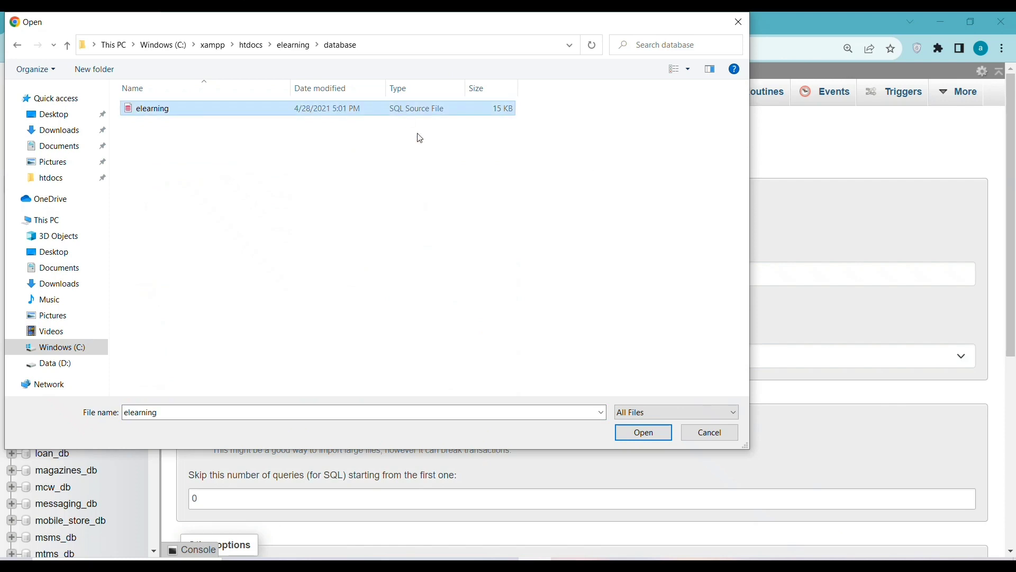
left_click(637, 433)
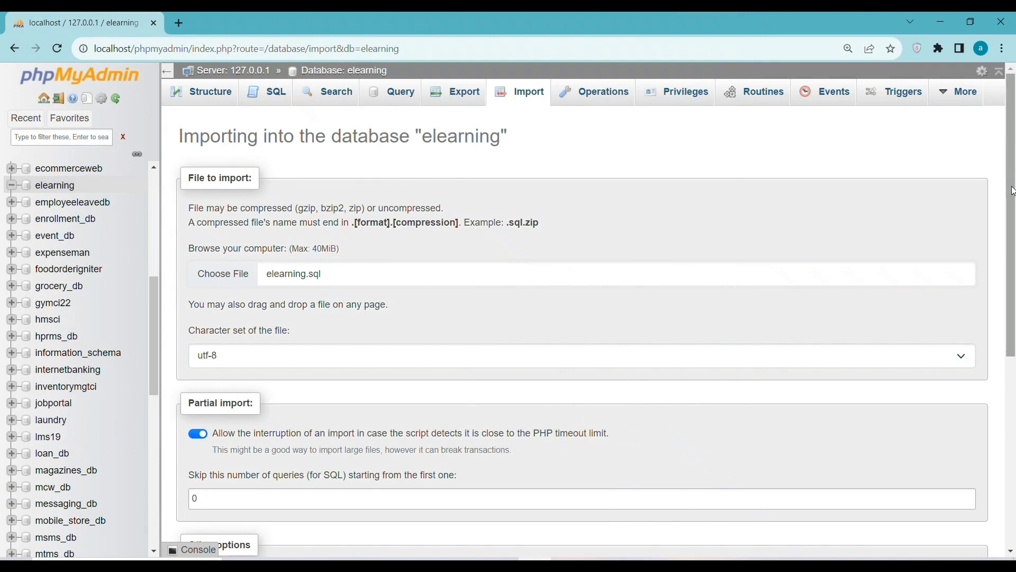
scroll(1008, 246, "down", 2)
left_click_drag(1010, 254, 992, 343)
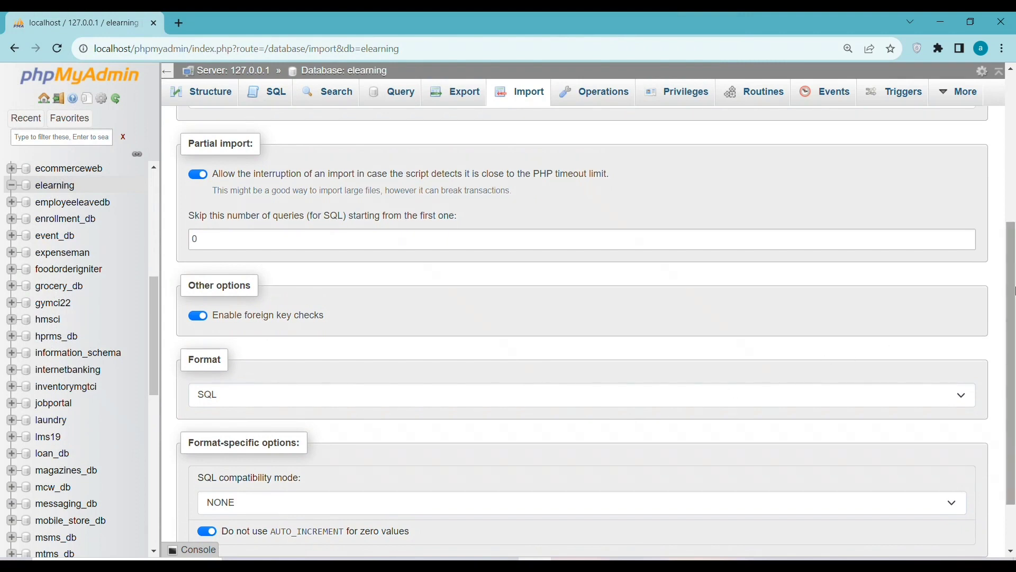
scroll(998, 360, "down", 2)
Run the elearning.sql import into the elearning database.
left_click(192, 500)
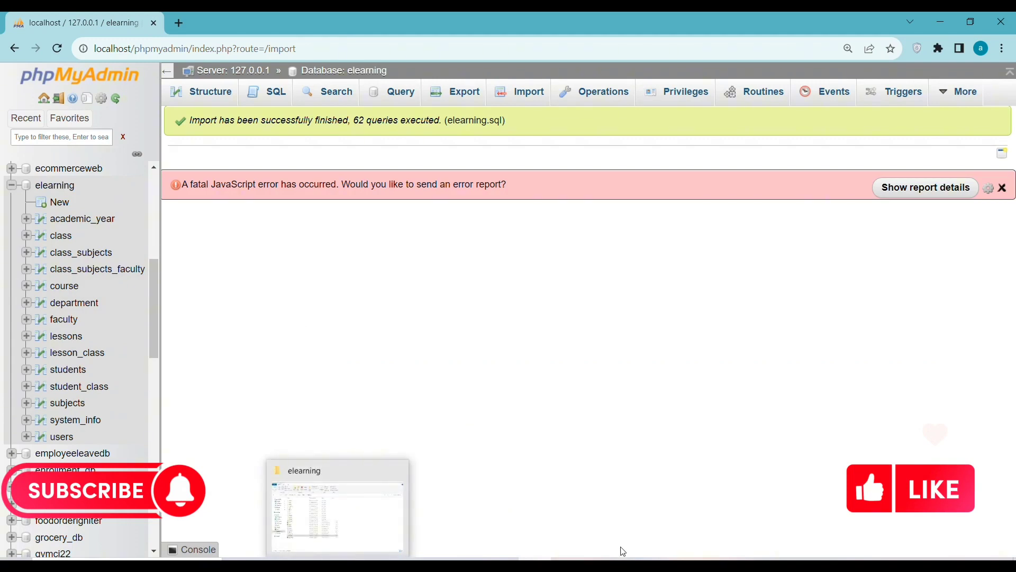
left_click(529, 505)
left_click(592, 556)
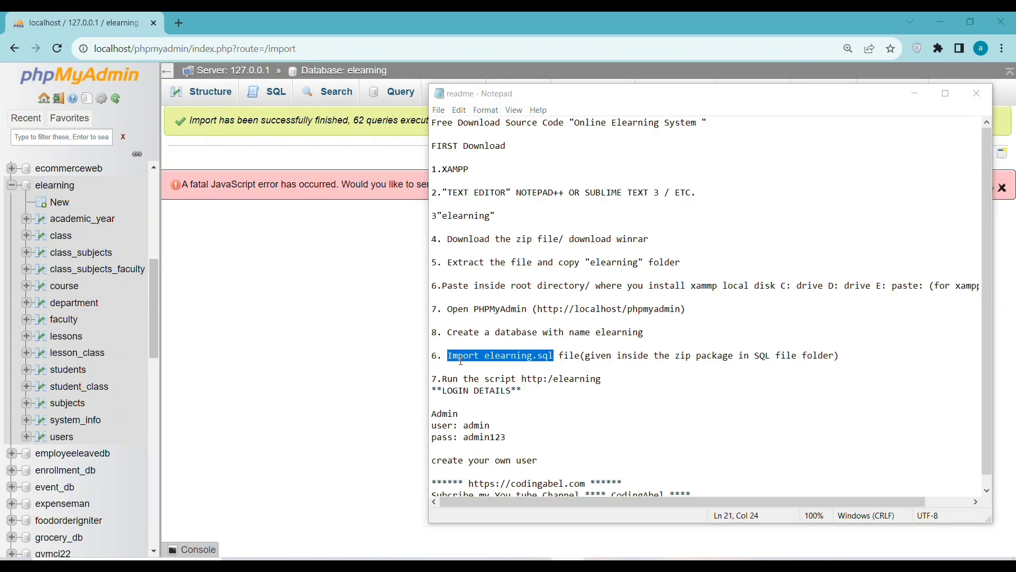
left_click(371, 333)
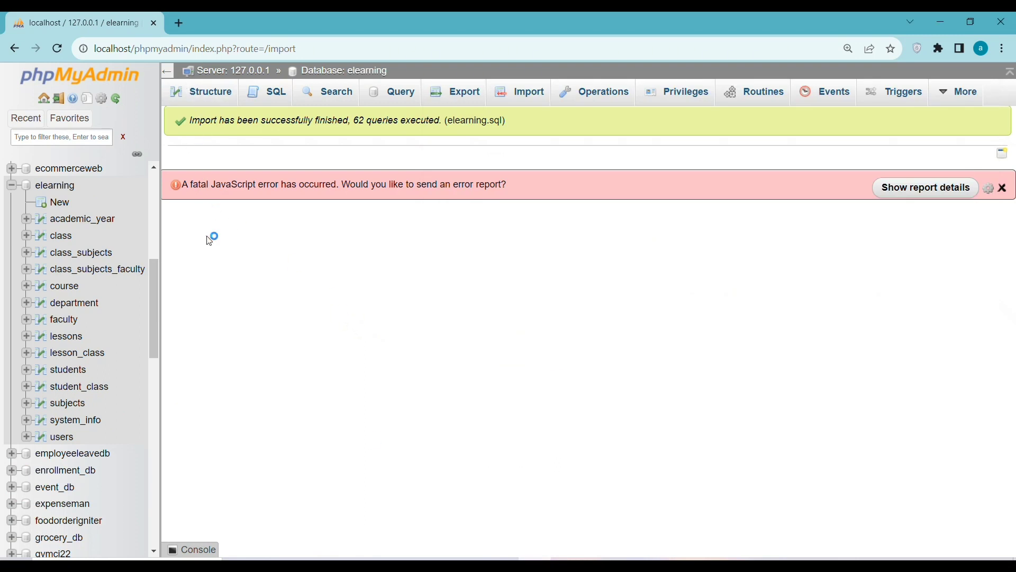
Check the readme's site address, then start a new empty browser tab.
key("alt+Tab")
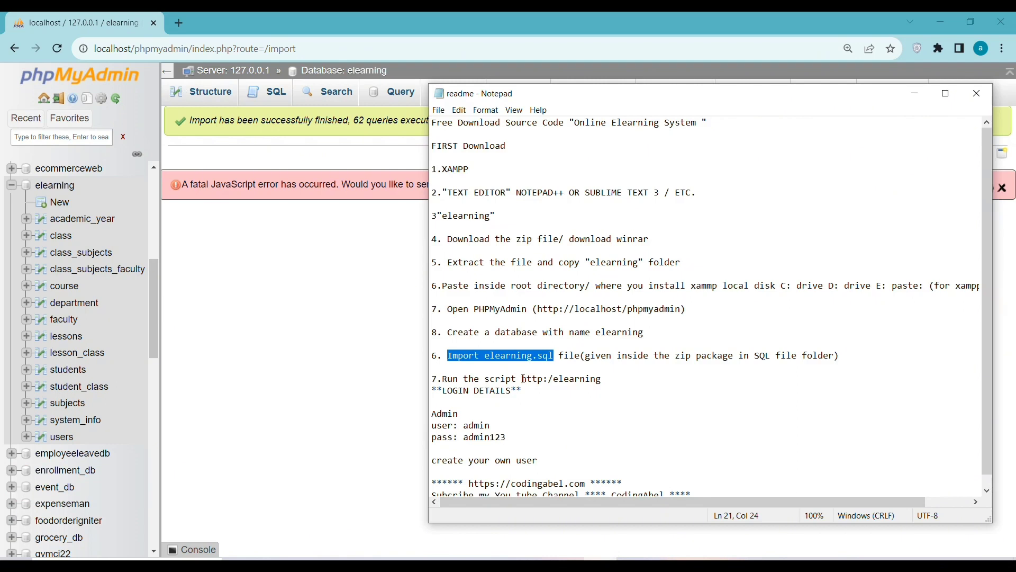
left_click_drag(549, 380, 556, 381)
left_click(570, 380)
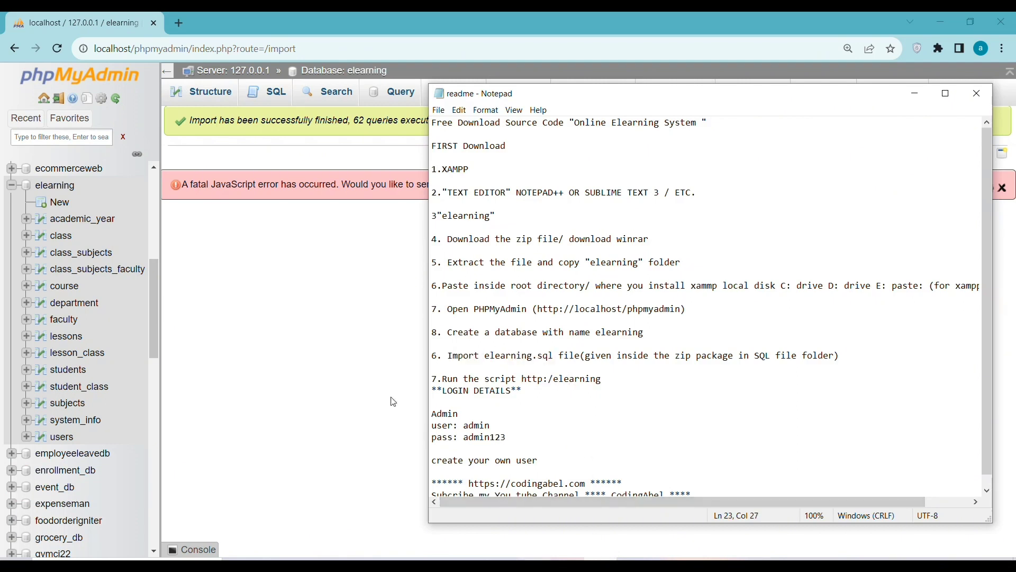
left_click(180, 23)
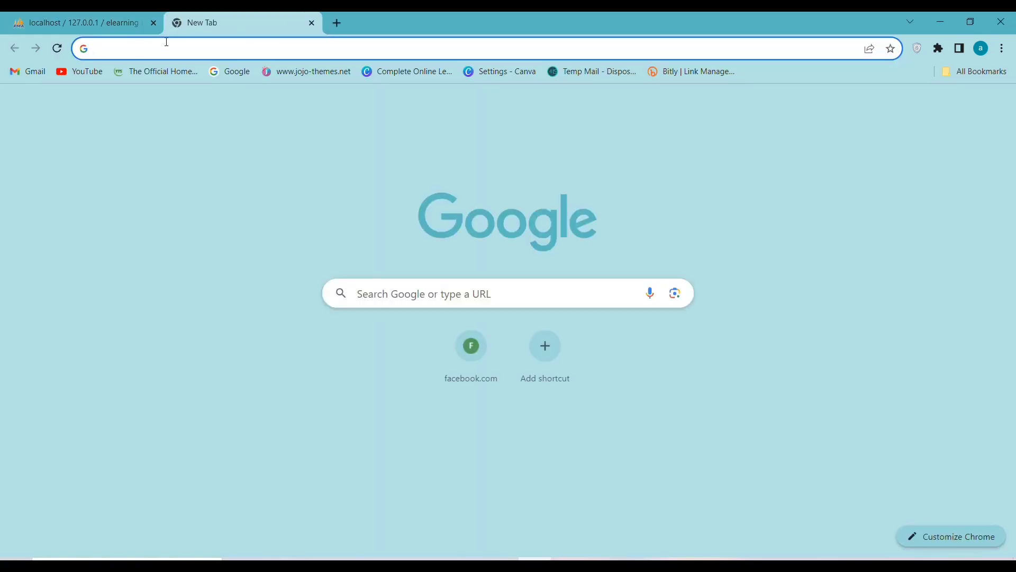
Go to localhost/elearning and scroll through the portal's Admin, Faculty and Student page.
type("lo")
key("Right")
type("/")
key("Return")
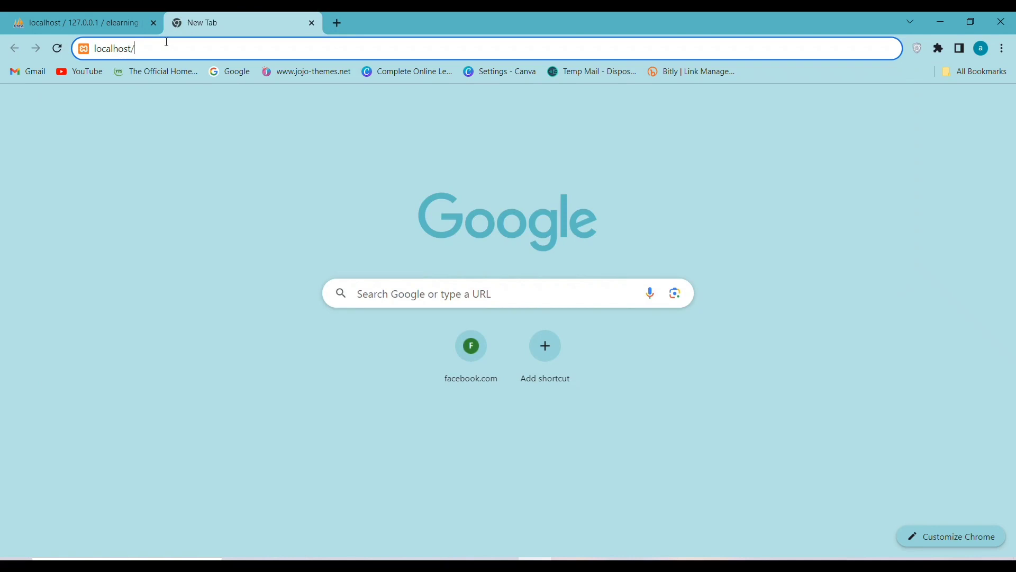
type("elearning")
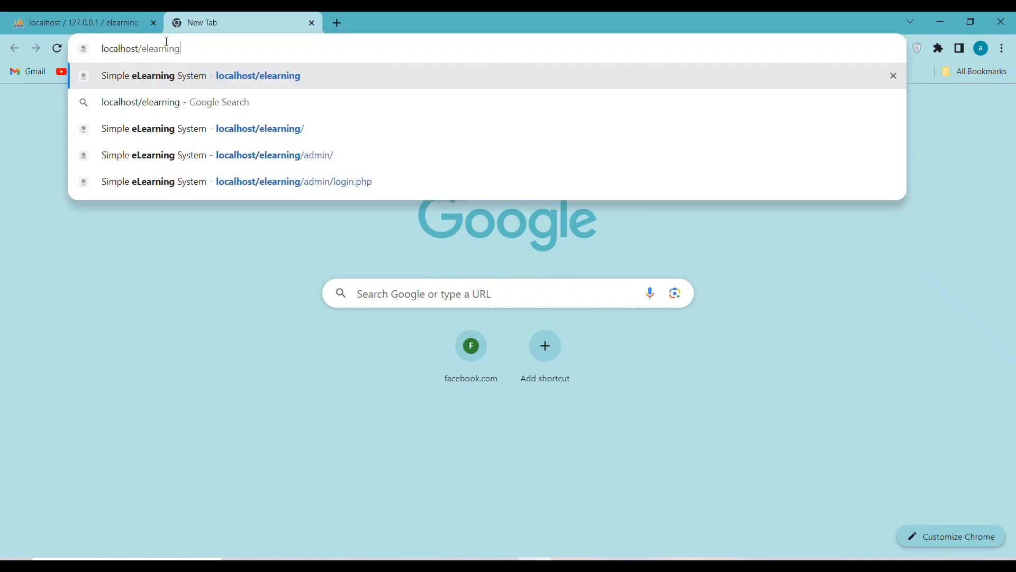
key("Return")
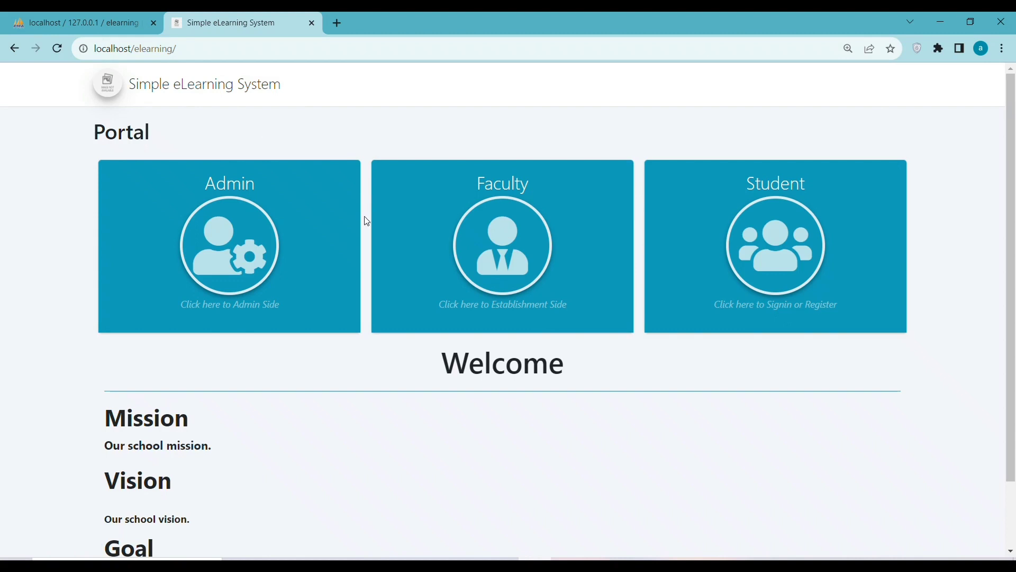
scroll(335, 302, "down", 2)
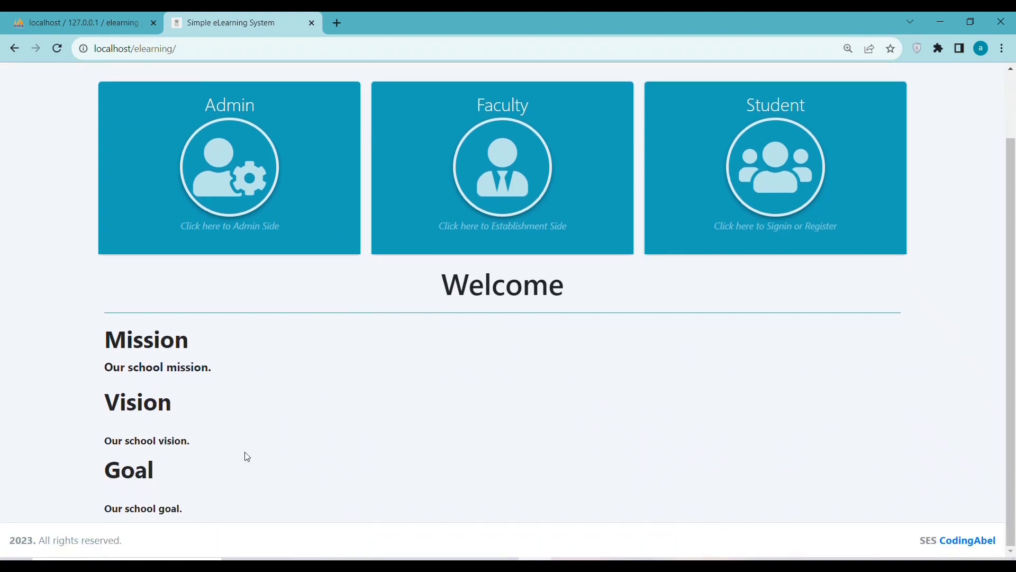
scroll(336, 260, "up", 2)
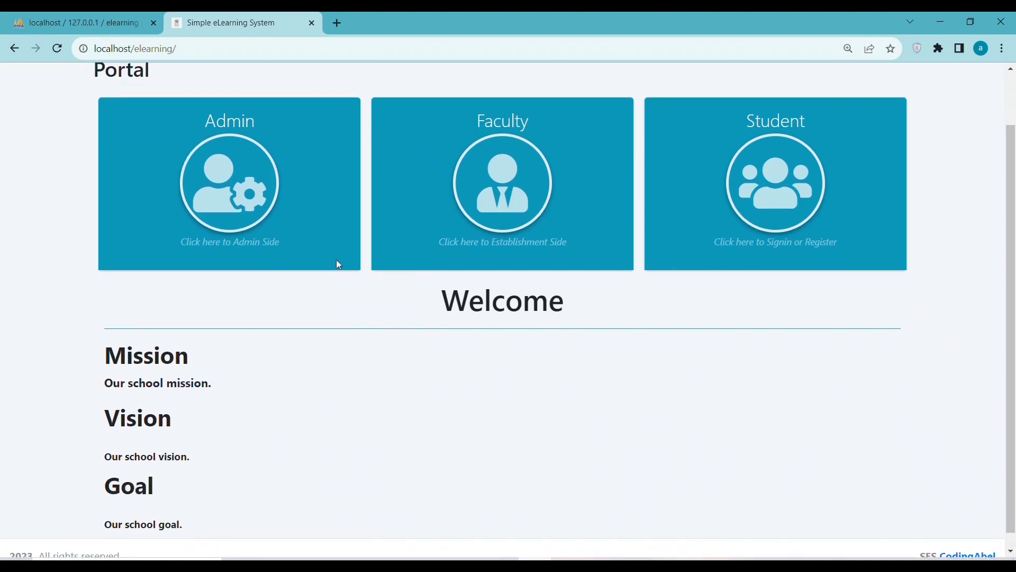
scroll(335, 264, "down", 2)
scroll(238, 292, "up", 2)
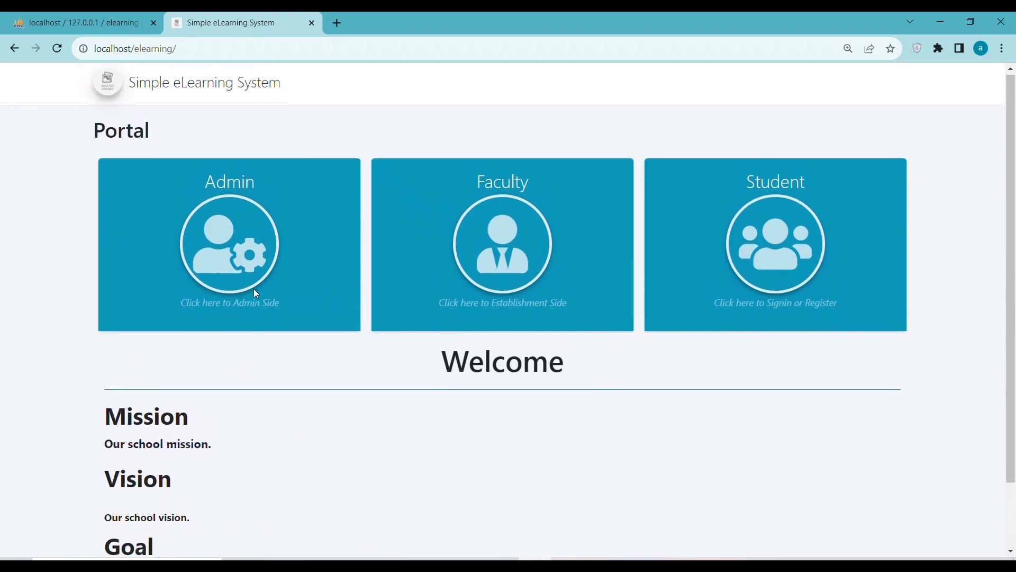
Reach the admin login page and select the admin username in the readme.
left_click(238, 265)
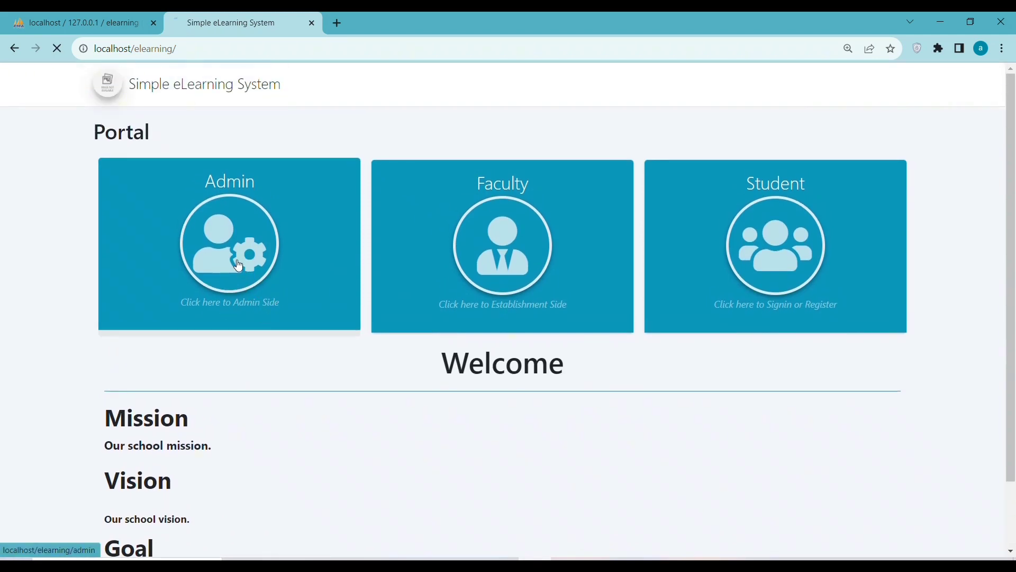
left_click(16, 49)
left_click(209, 263)
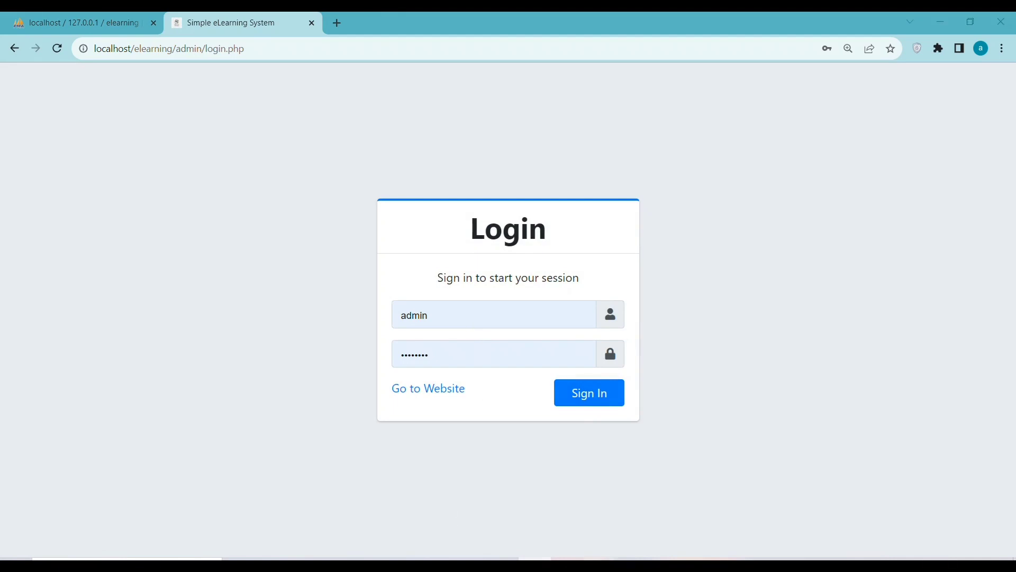
key("alt+Tab")
left_click(482, 426)
double_click(481, 426)
Look up the admin password in the readme and sign in from the login form.
left_click(492, 438)
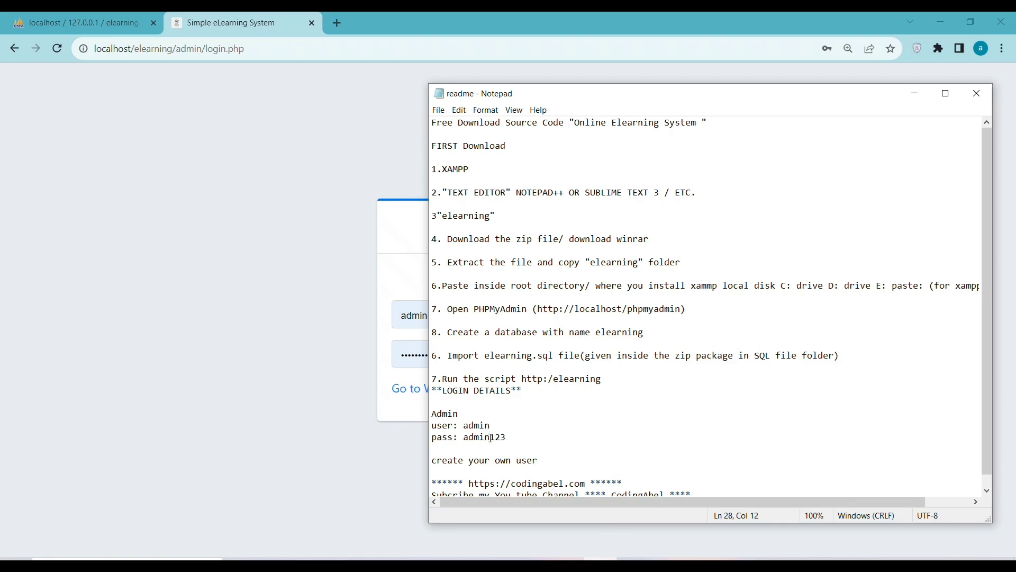
double_click(491, 437)
left_click(369, 343)
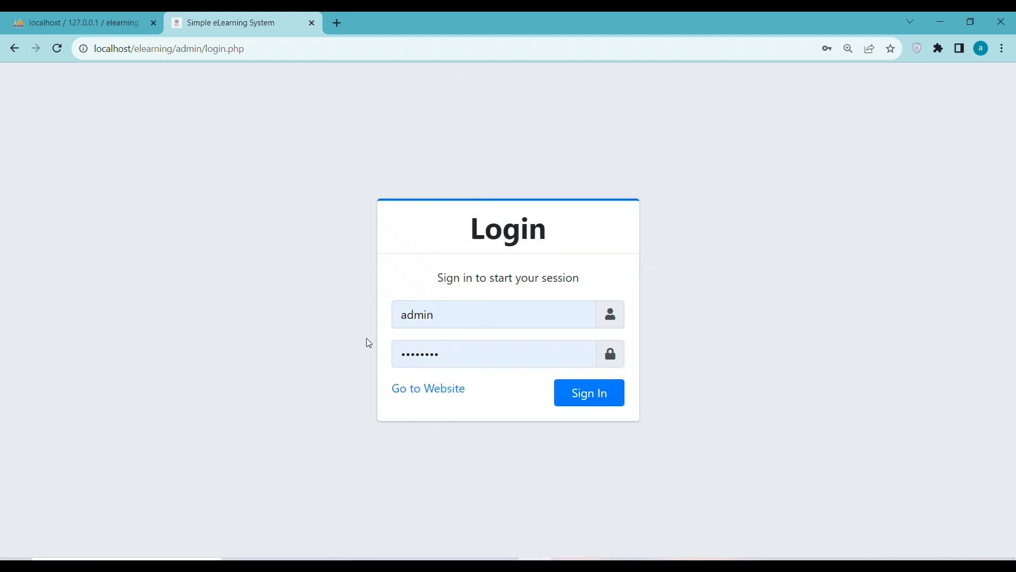
left_click(450, 357)
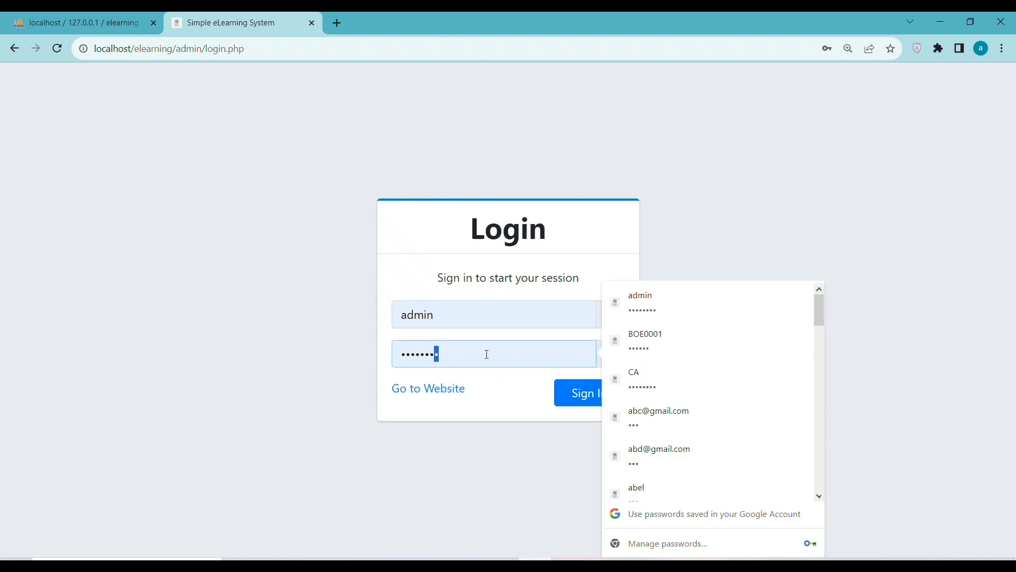
left_click(565, 397)
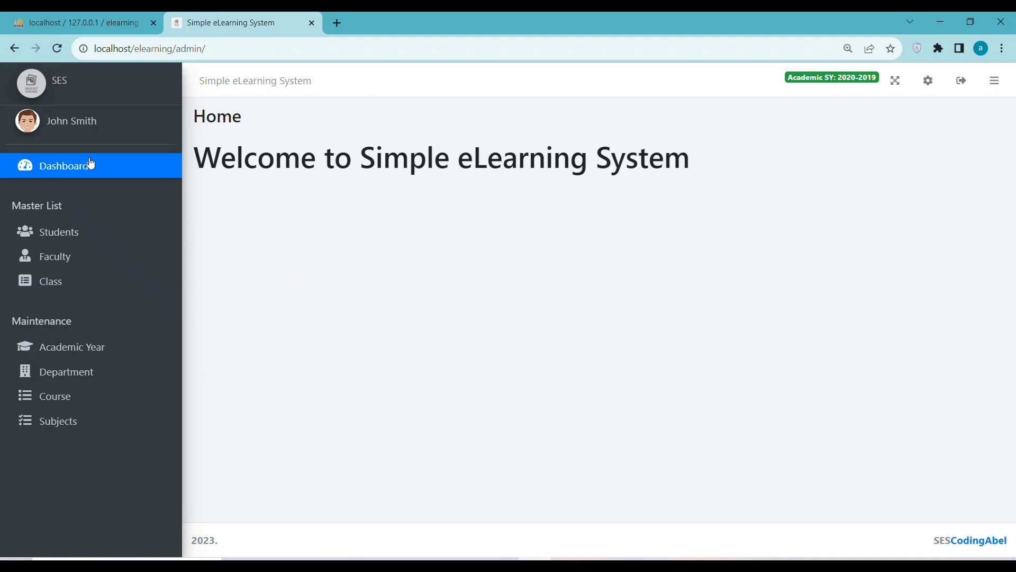
Visit the admin profile, return to Dashboard, then go to the Students master list.
left_click(83, 124)
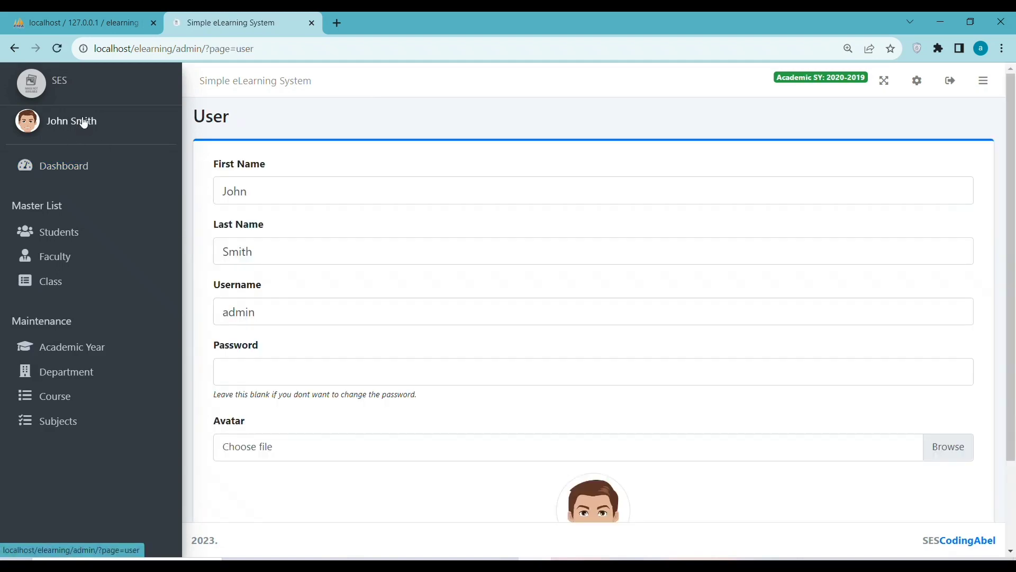
left_click(78, 174)
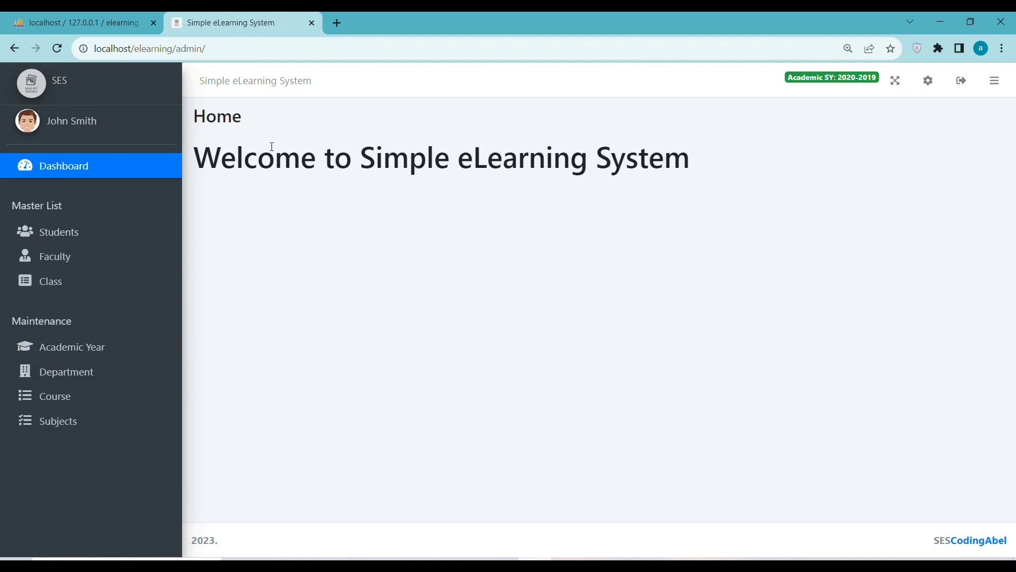
left_click_drag(212, 153, 738, 170)
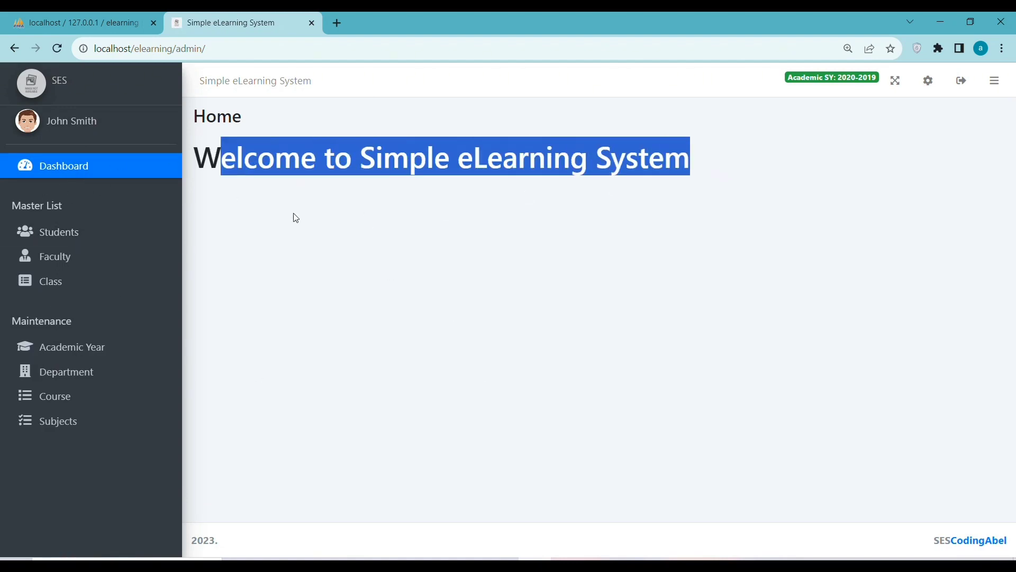
left_click(43, 232)
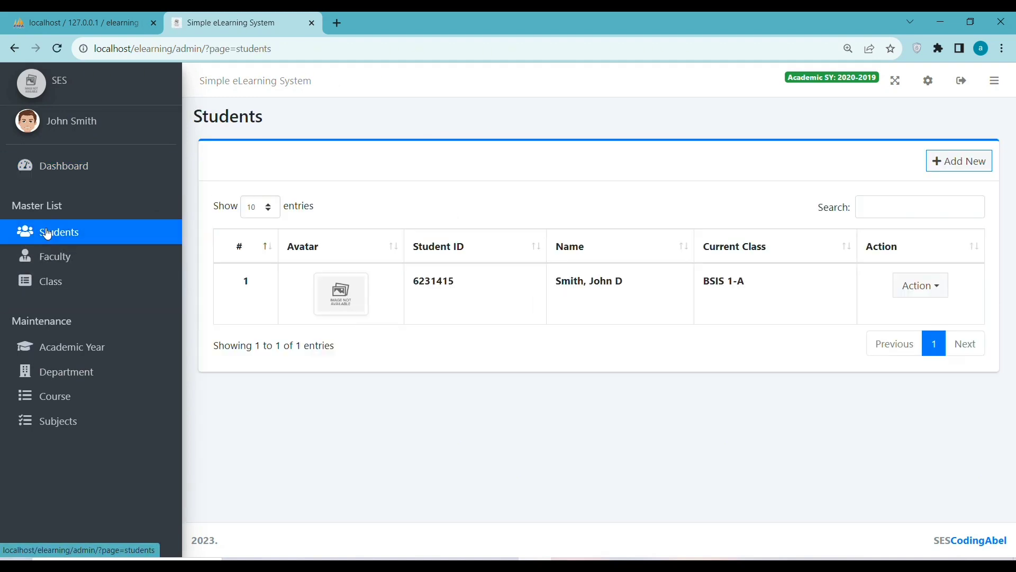
Start a new student and enter the student ID plus first, last and middle names.
left_click(952, 164)
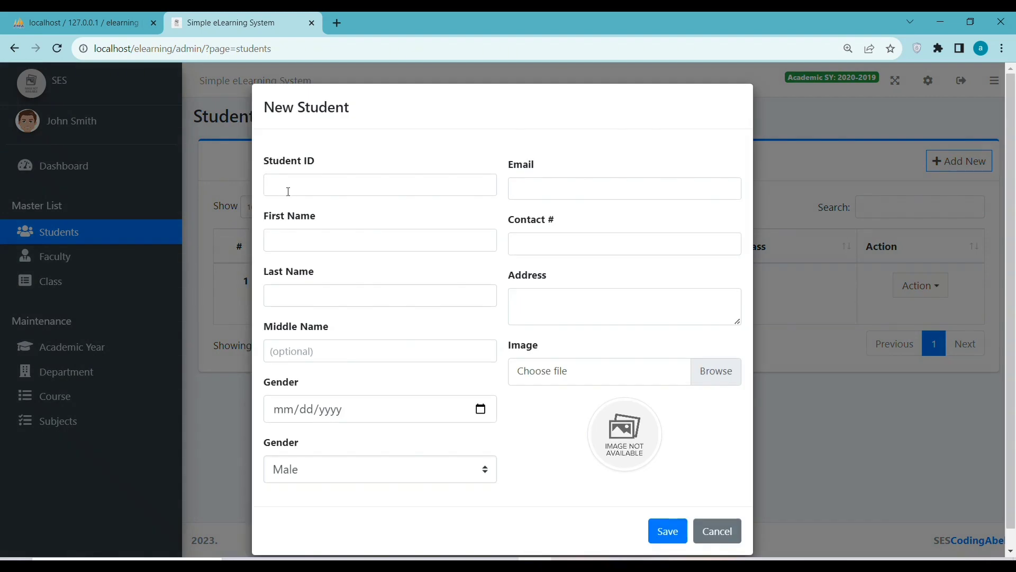
type("edi")
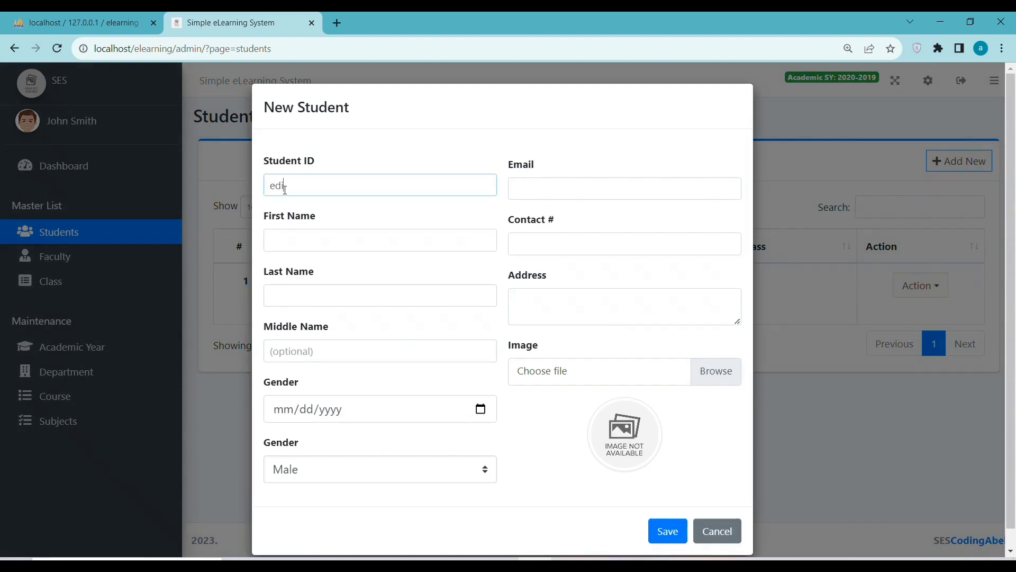
type("w")
key("Tab")
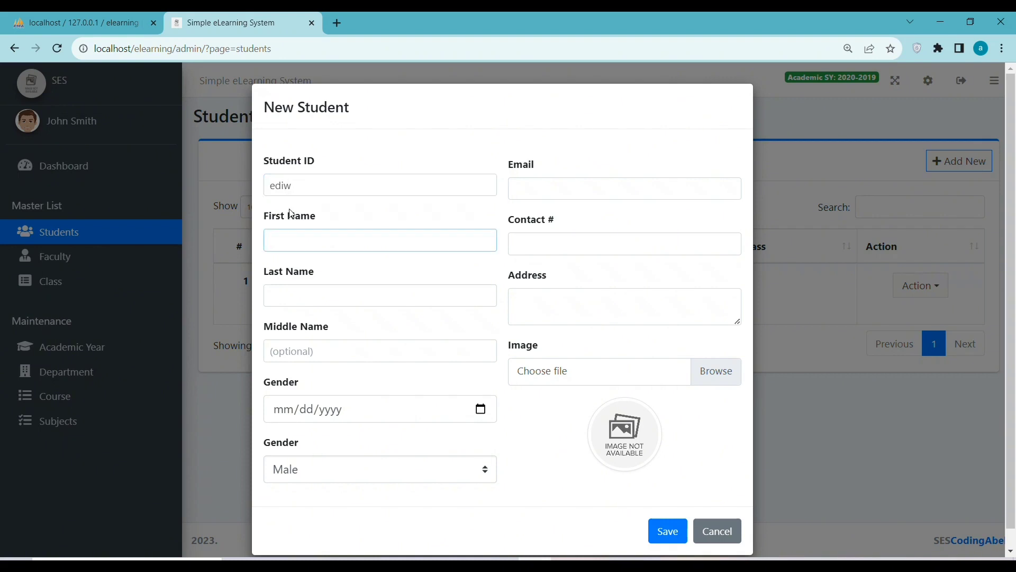
left_click(310, 182)
key("BackSpace")
key("BackSpace")
type("win")
left_click(297, 245)
type("win")
left_click(527, 183)
left_click(292, 297)
type("las")
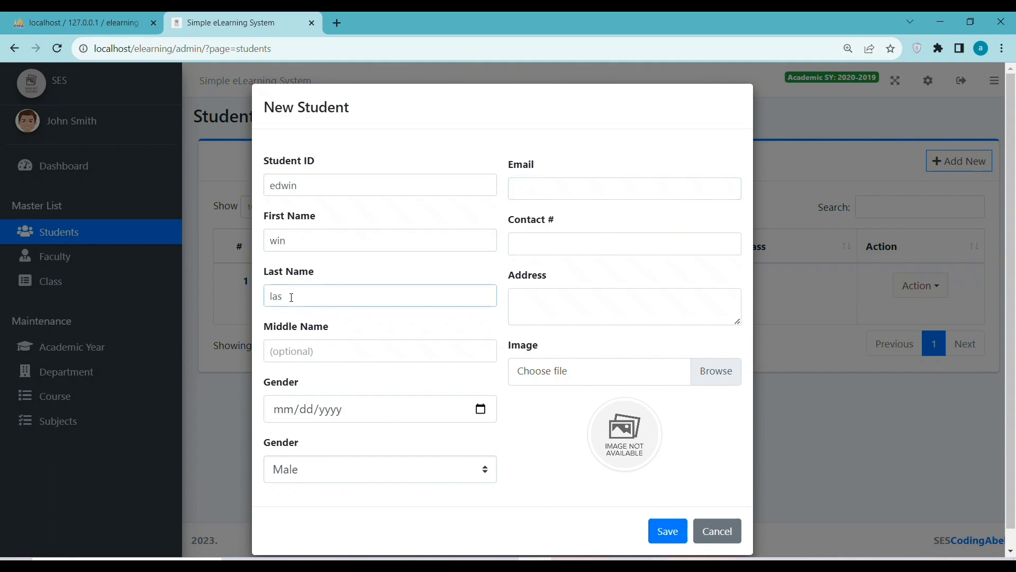
left_click(313, 353)
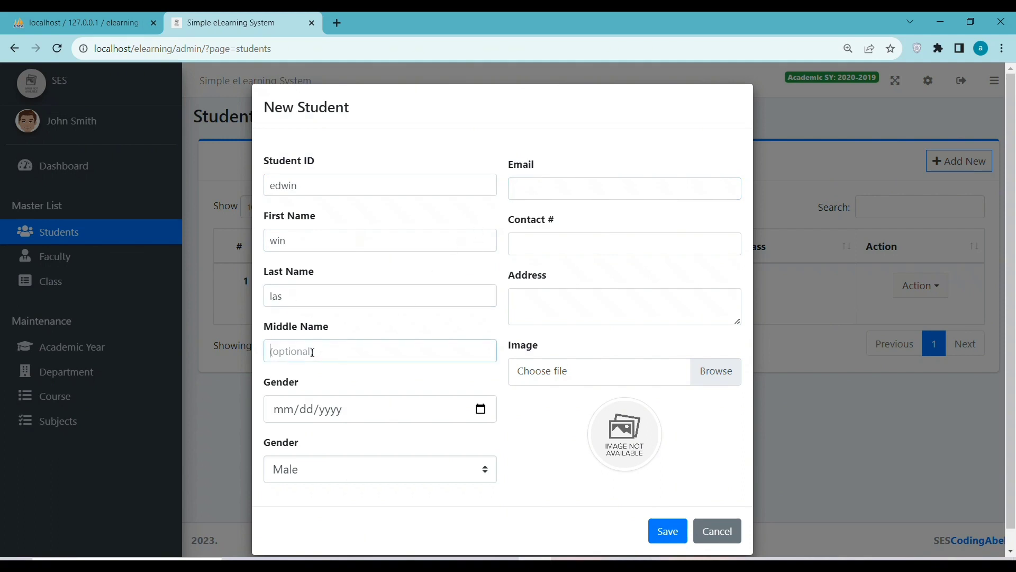
type("tyr")
Set the birth date to 01/07/2002 and keep the gender as Male.
left_click(481, 409)
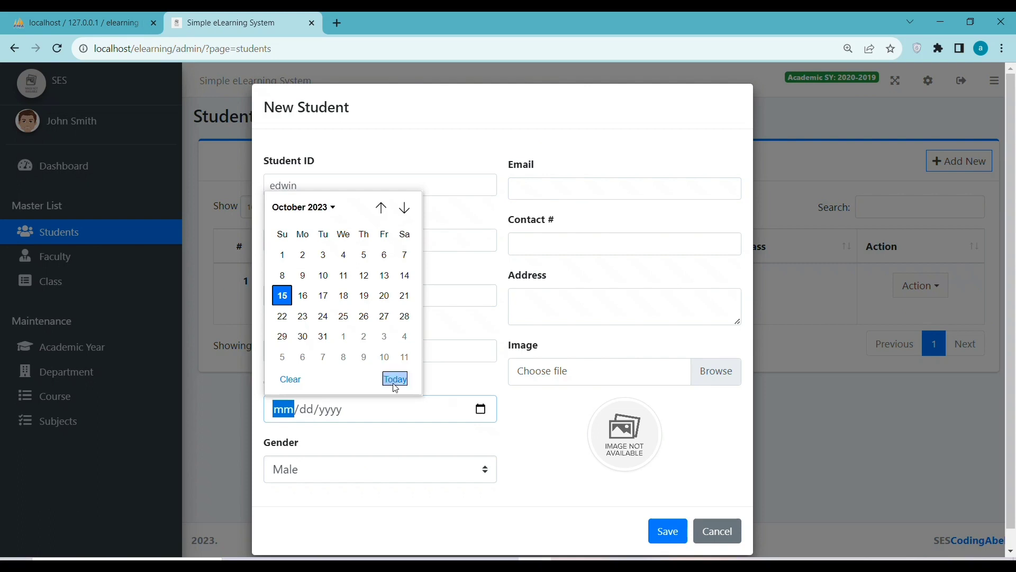
left_click(292, 214)
scroll(308, 262, "up", 5)
scroll(308, 261, "up", 6)
scroll(292, 245, "up", 2)
left_click(298, 231)
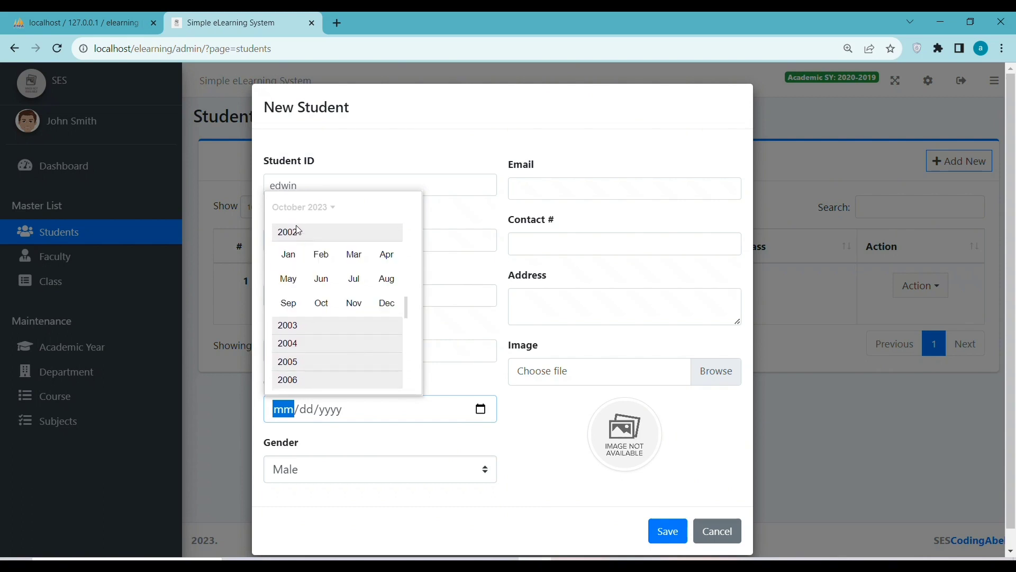
left_click(288, 254)
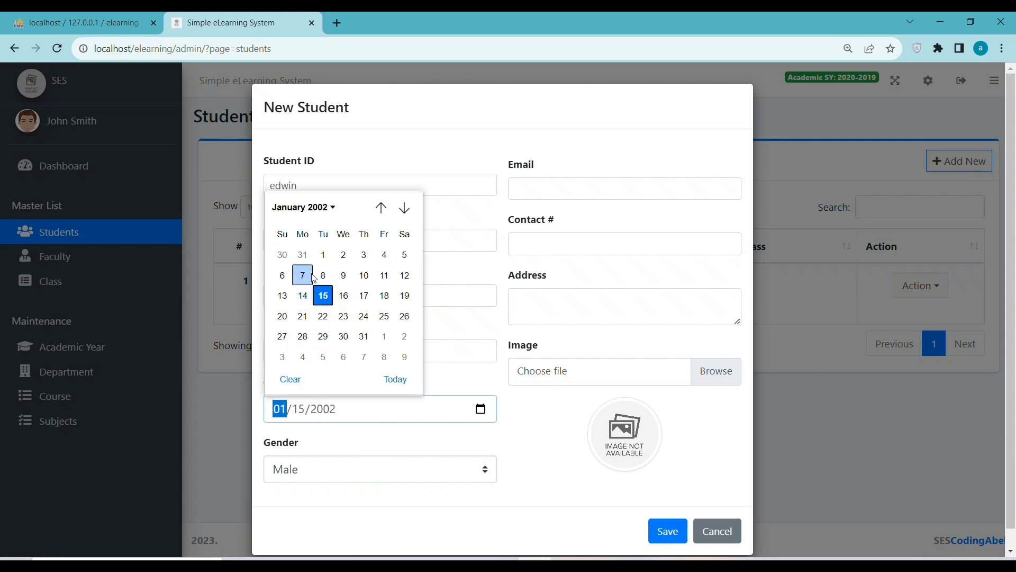
left_click(312, 276)
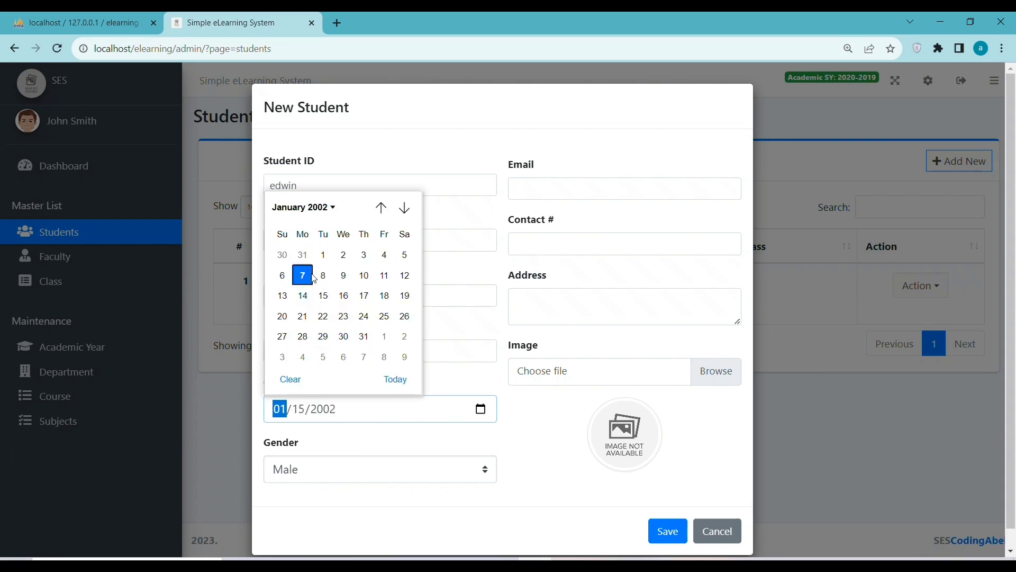
left_click(297, 481)
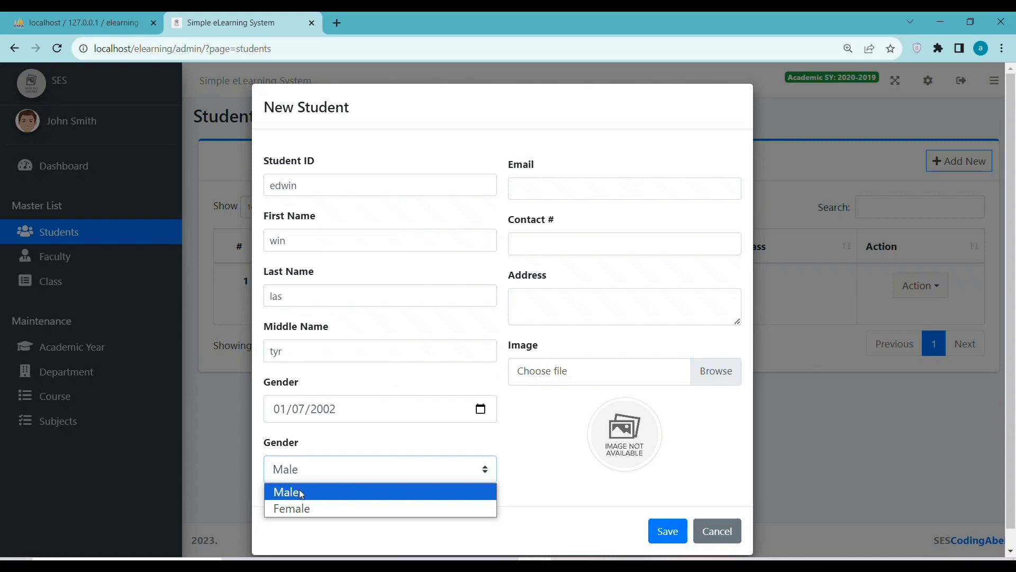
left_click(301, 492)
Fill in the student's e-mail, contact number and address, then save the record.
left_click(569, 189)
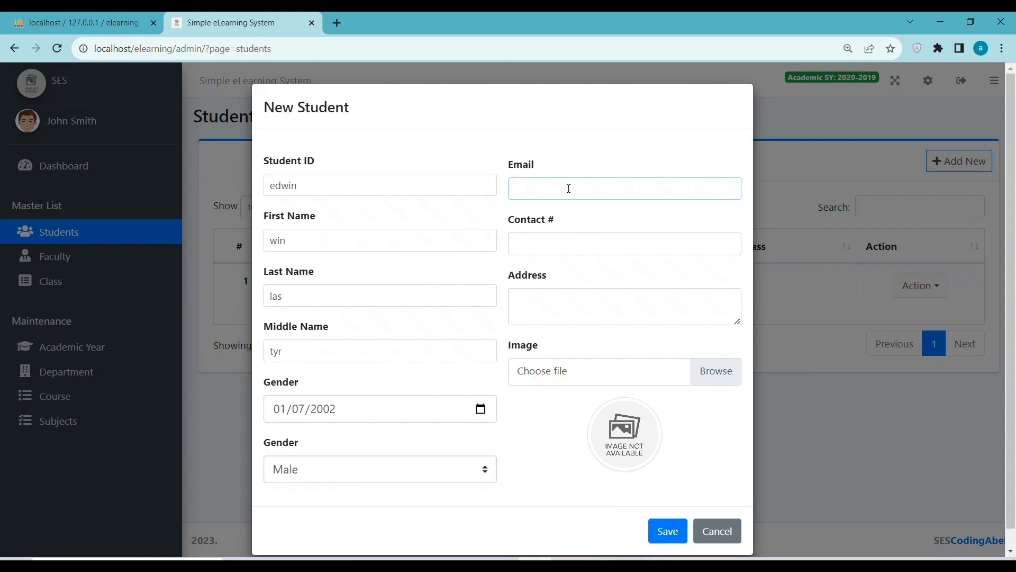
left_click(554, 244)
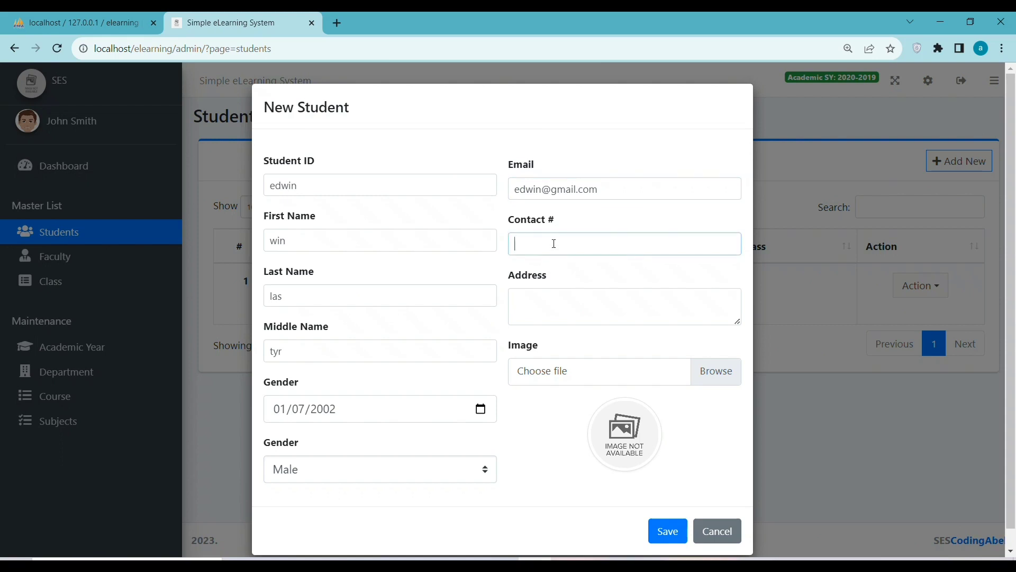
left_click(565, 305)
type("kahia")
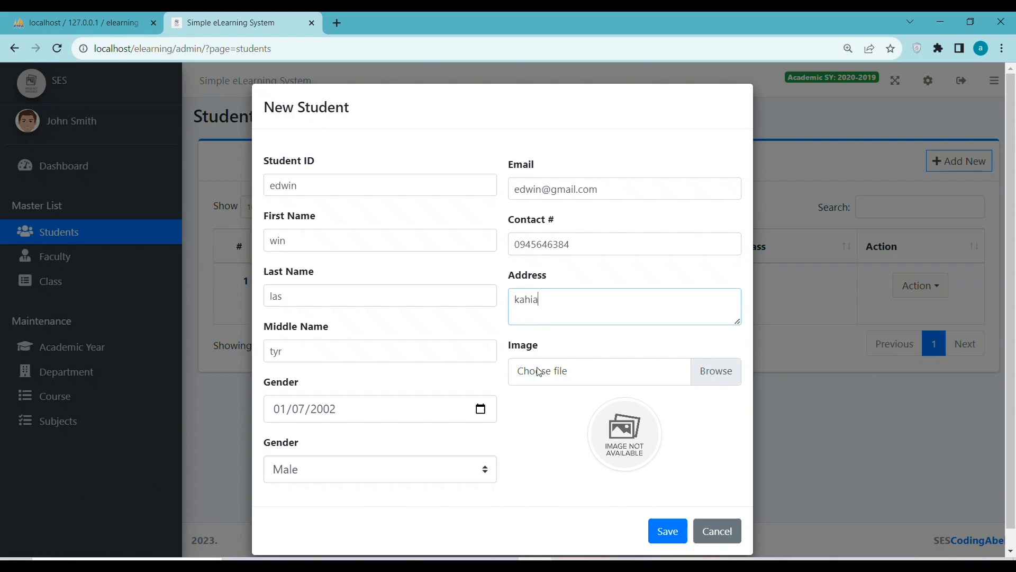
left_click(673, 529)
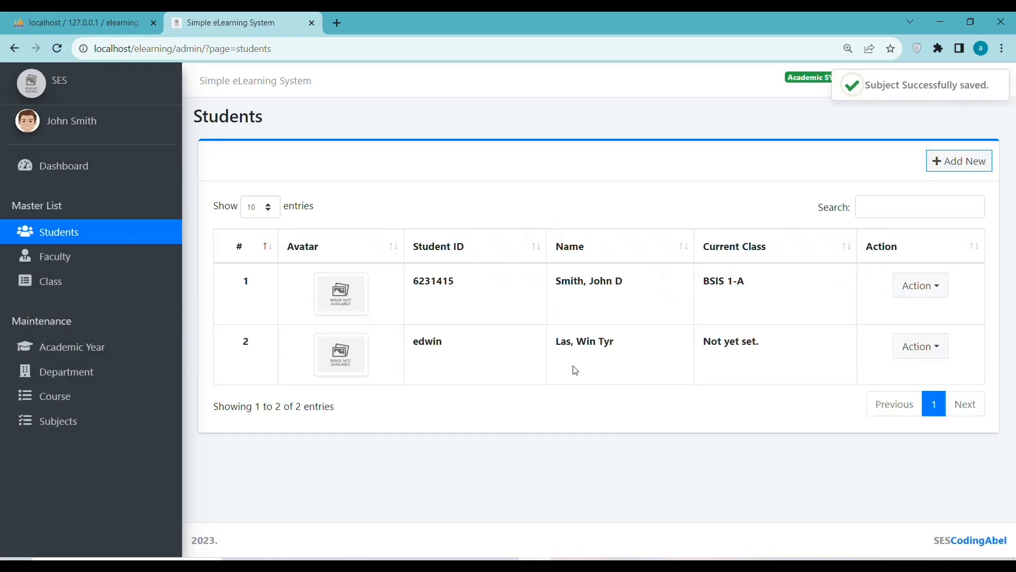
Highlight the new student's name and ID in the Students table, then switch to Faculty.
left_click_drag(552, 346, 615, 342)
double_click(433, 347)
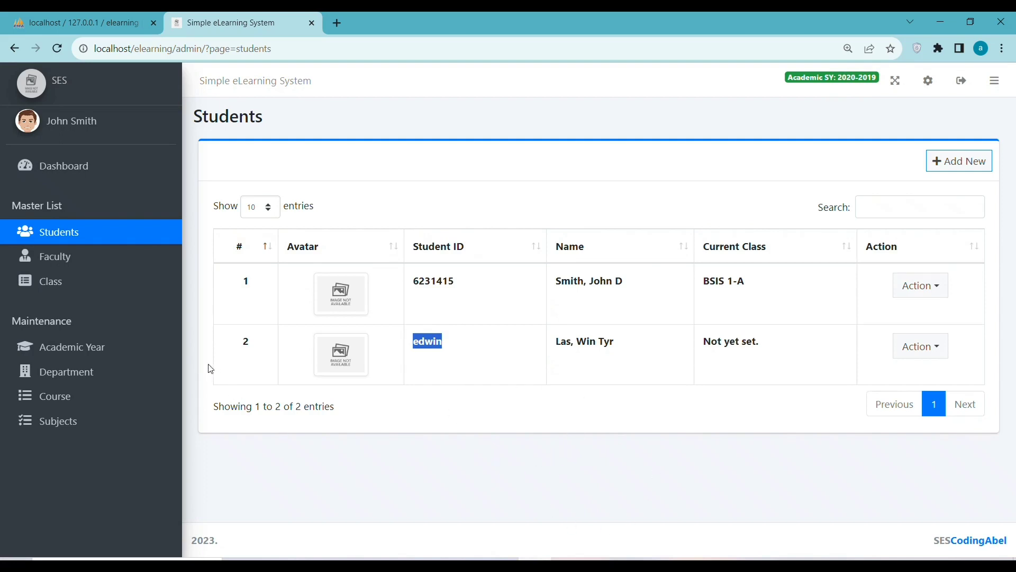
left_click(44, 266)
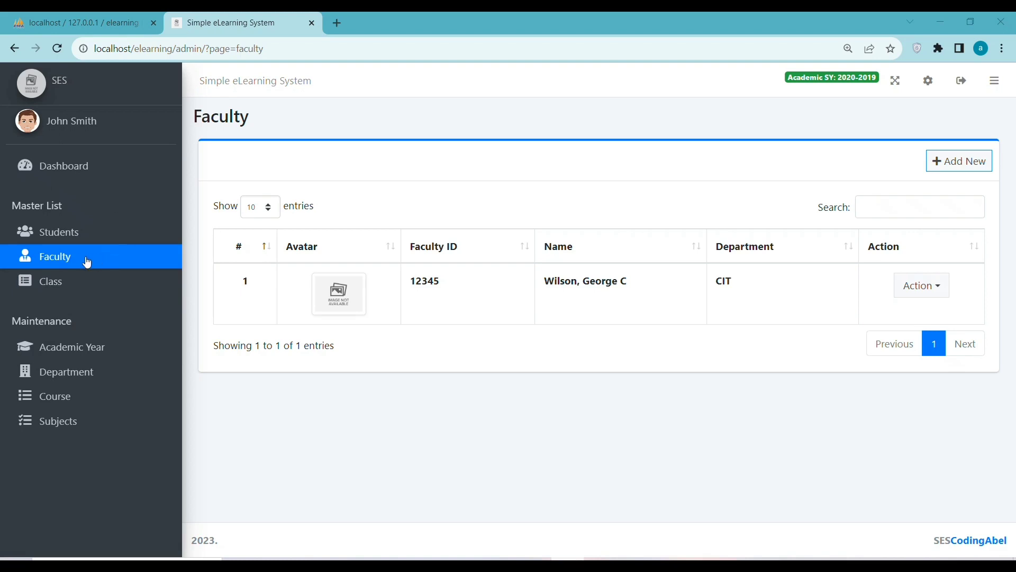
Start a new faculty record with a faculty ID, CIT department, and first, last and middle names.
left_click(953, 162)
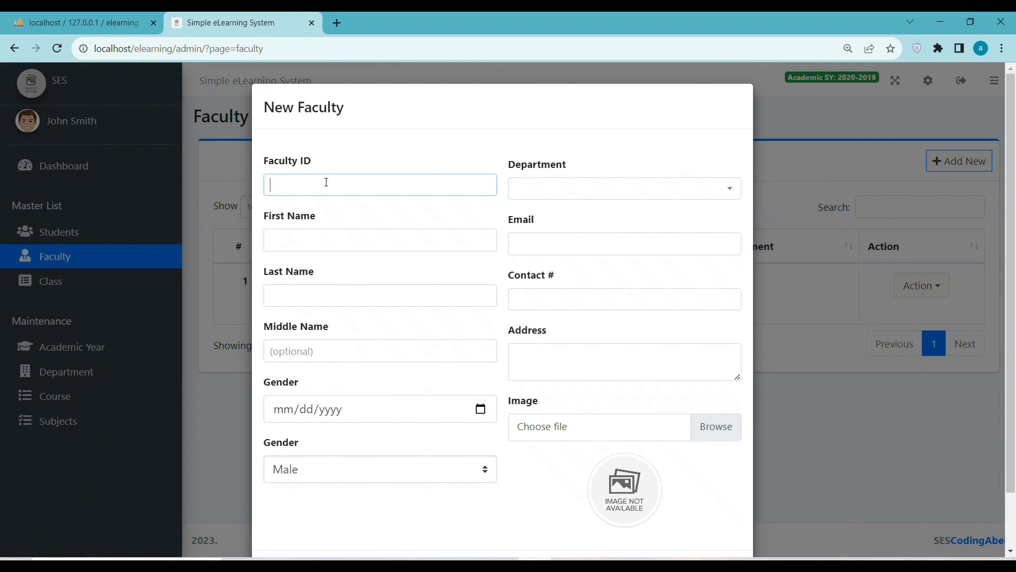
type("56553")
left_click(529, 190)
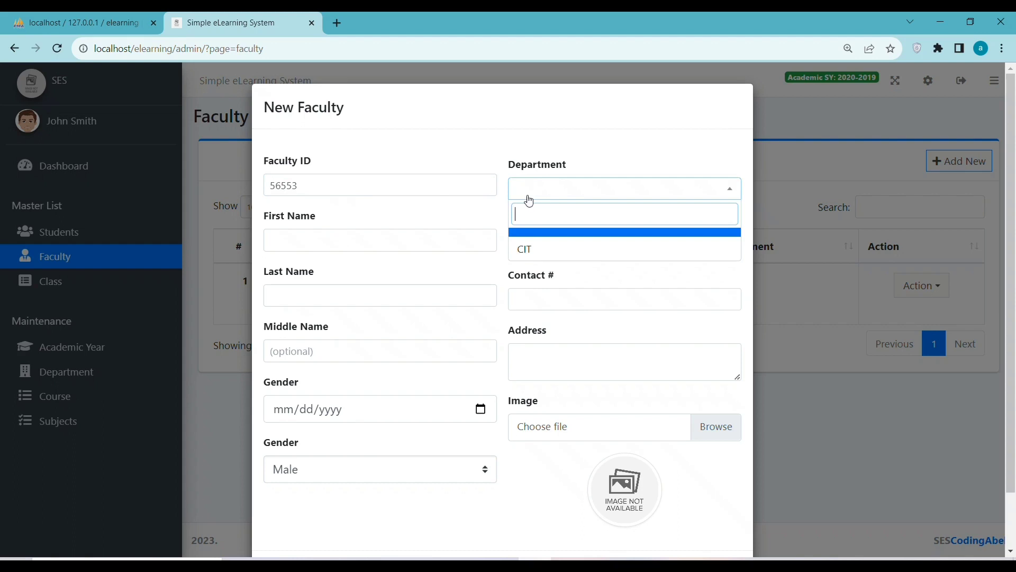
left_click(532, 250)
left_click(310, 240)
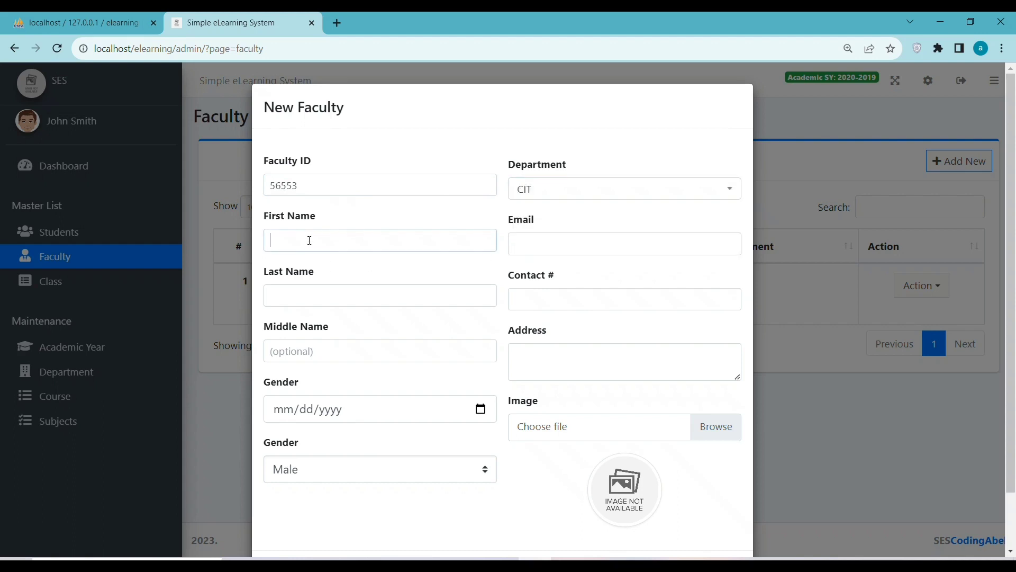
type("erd")
left_click(300, 301)
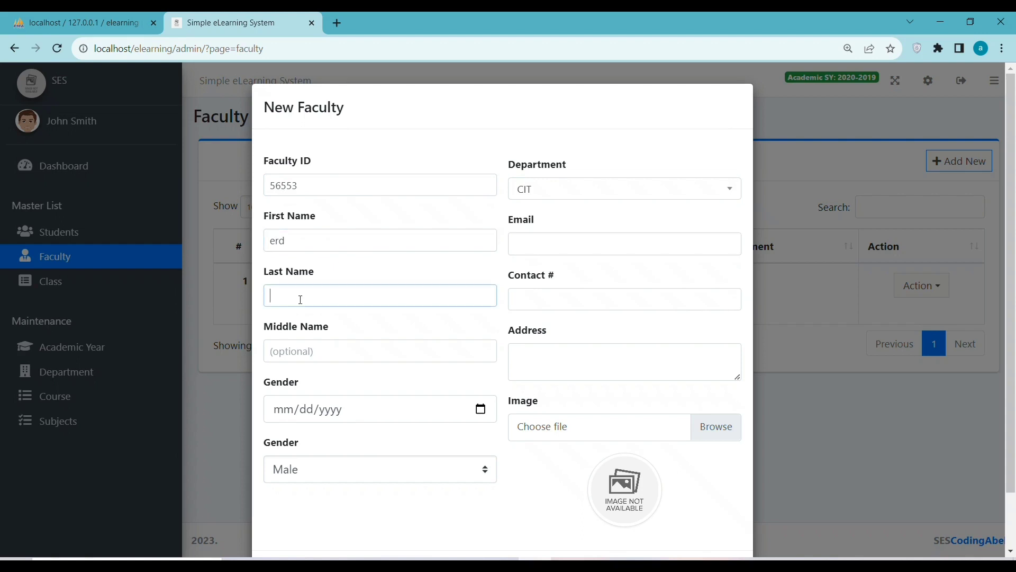
type("er")
left_click(583, 238)
left_click(334, 355)
type("se")
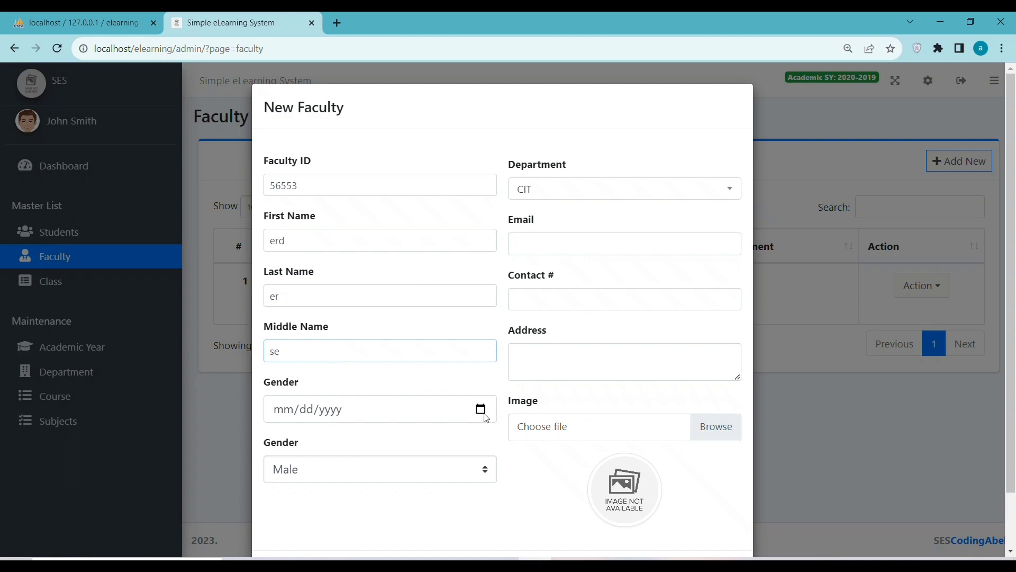
Set the faculty member's birth date to 02/15/2006 and keep the gender as Male.
left_click(481, 409)
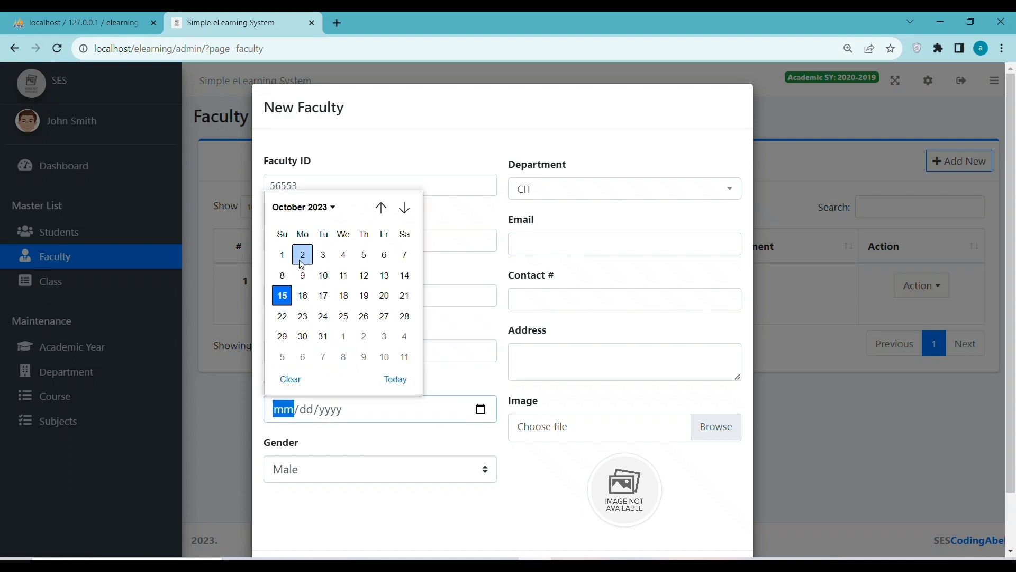
left_click(300, 208)
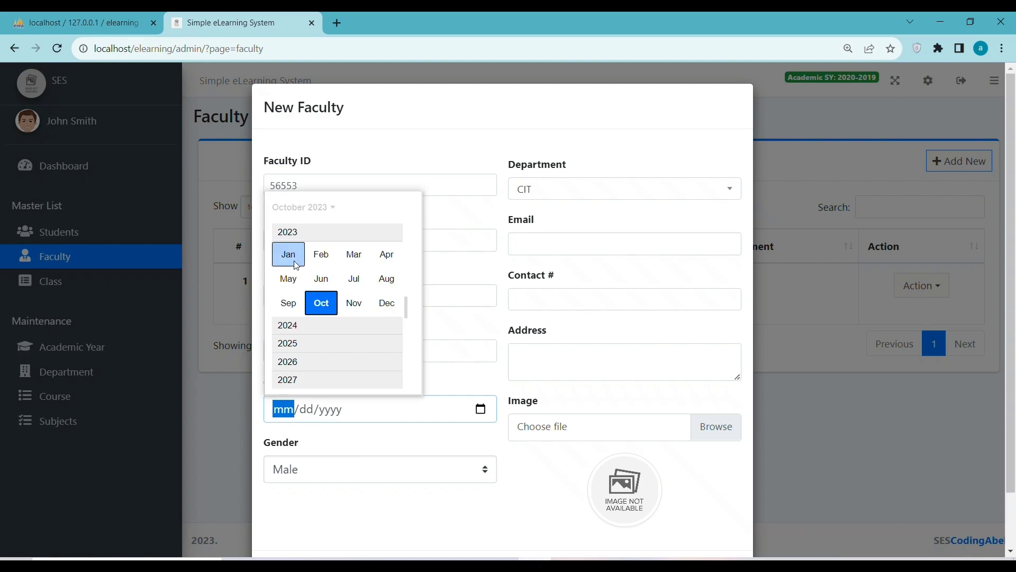
scroll(297, 265, "up", 4)
scroll(296, 265, "up", 3)
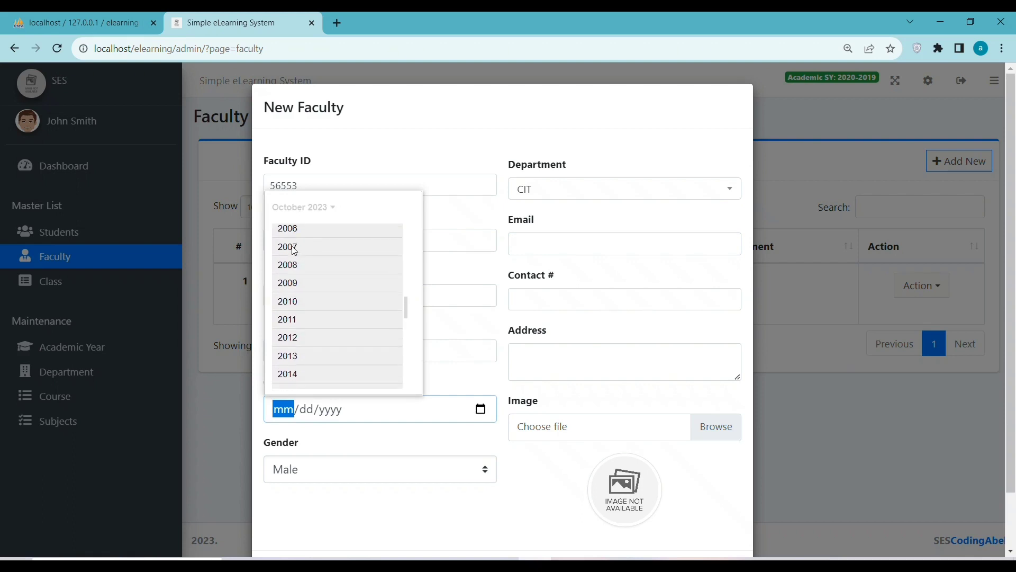
left_click(295, 237)
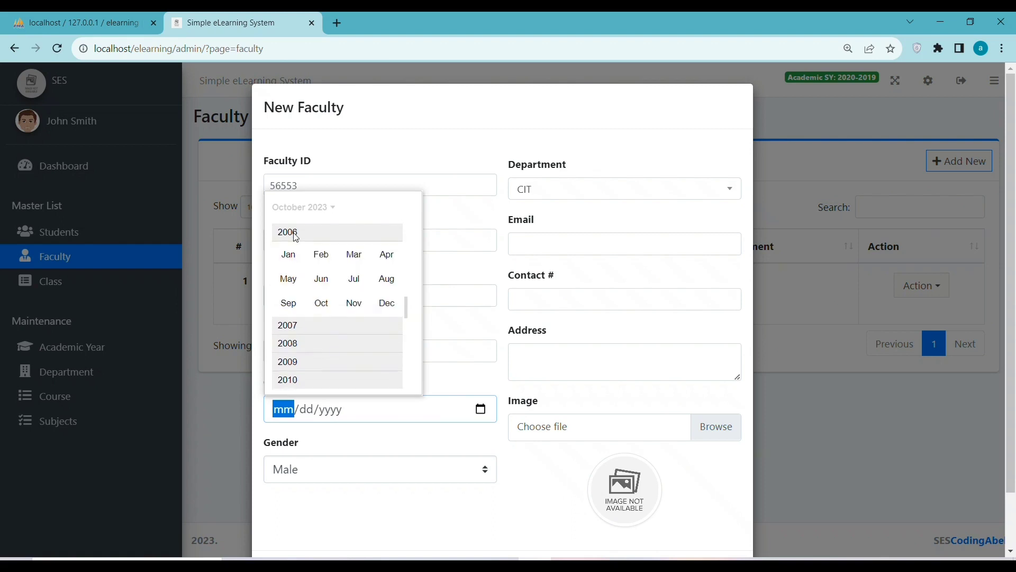
left_click(321, 255)
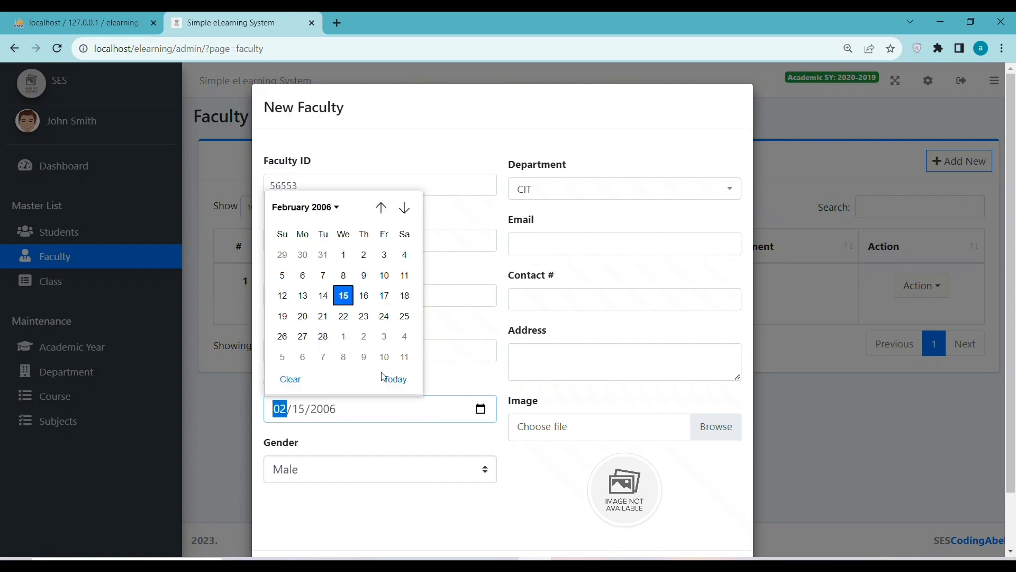
left_click(345, 296)
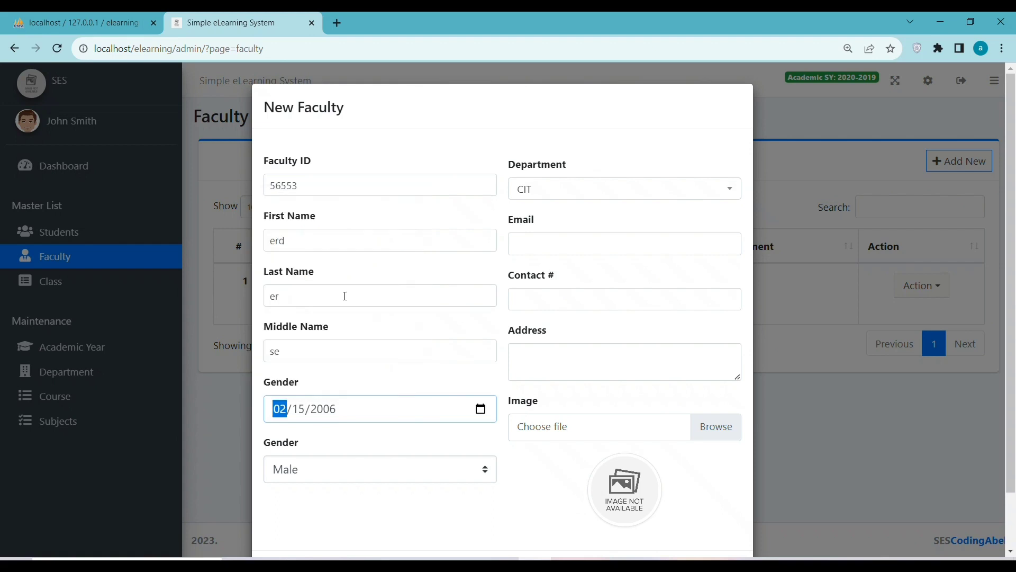
left_click(295, 477)
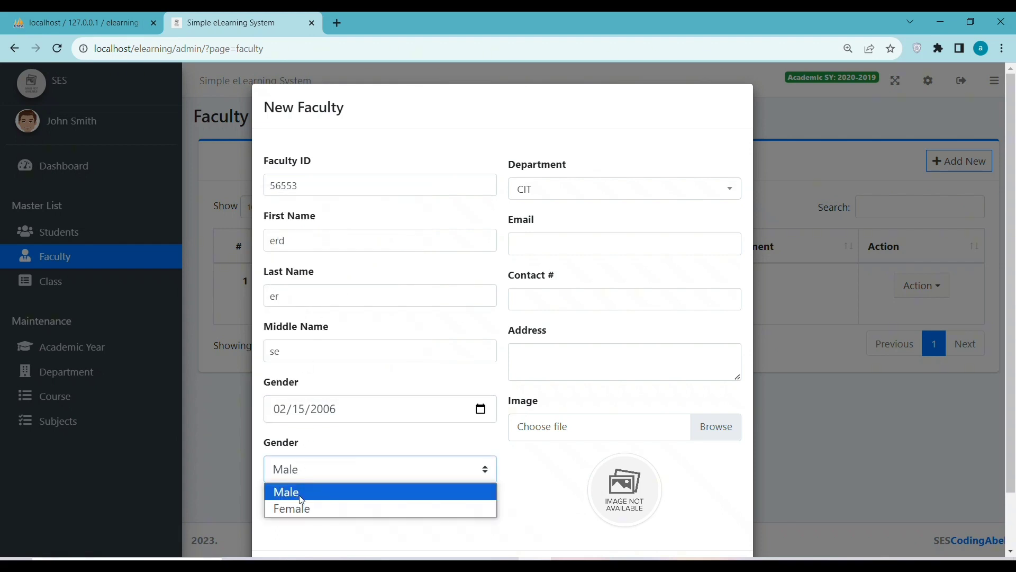
left_click(300, 494)
left_click(538, 252)
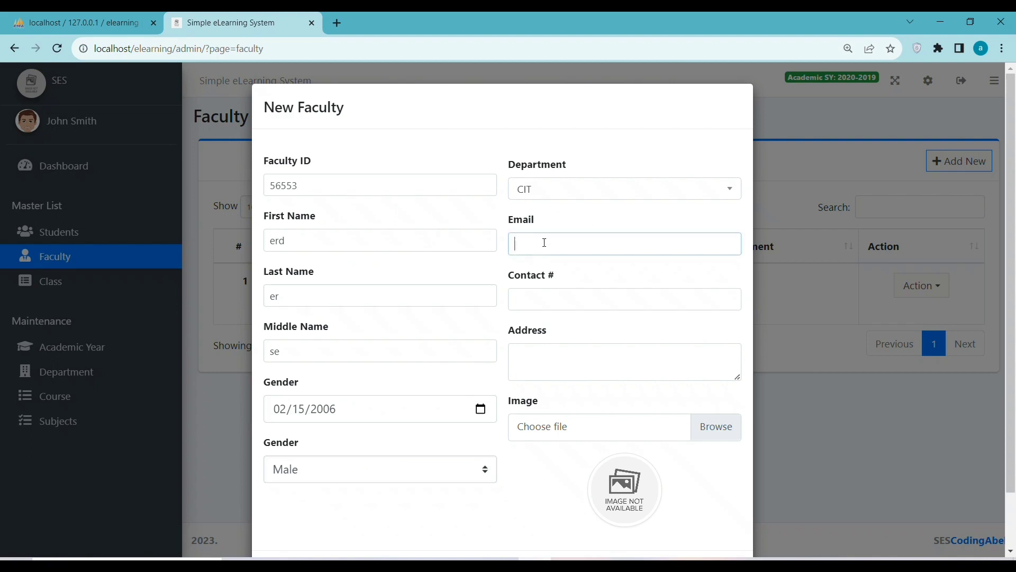
Enter the faculty member's e-mail, contact number and address, then save the record.
left_click(551, 297)
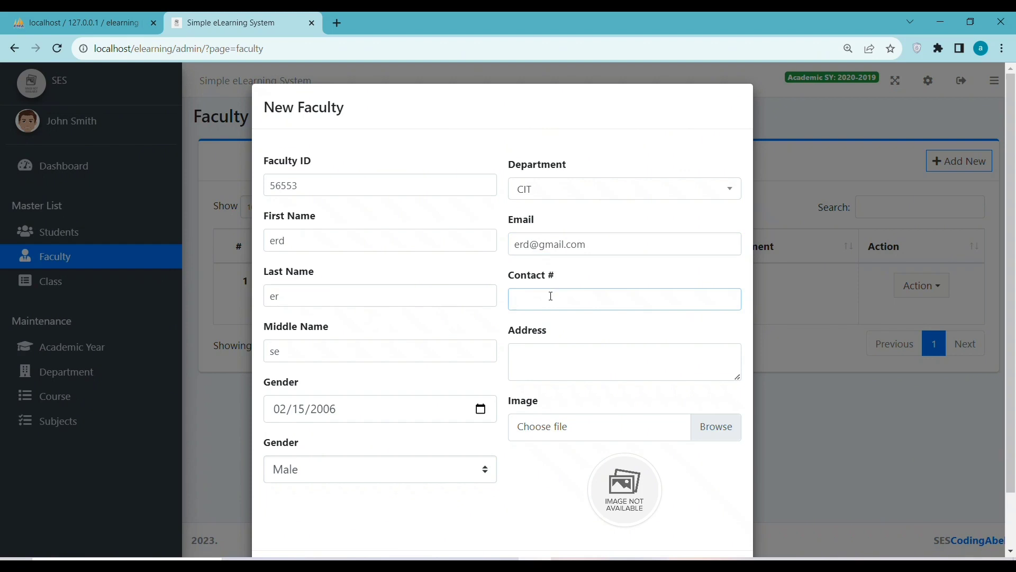
left_click(528, 371)
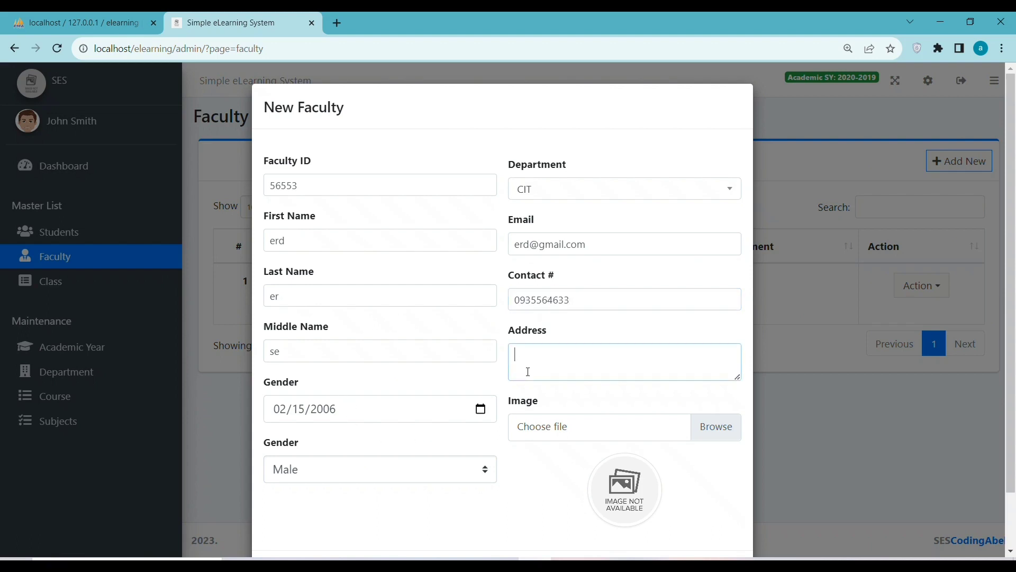
type("la")
type("losa")
type("n")
scroll(587, 444, "down", 1)
left_click(667, 513)
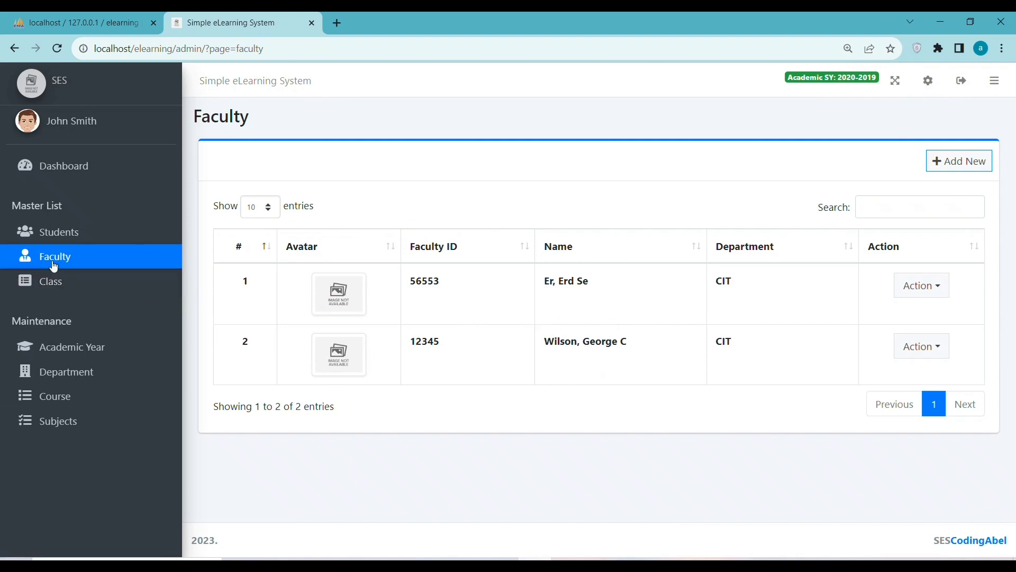
Create a CIT BSIS class with level 35 and section 'ert'.
left_click(62, 284)
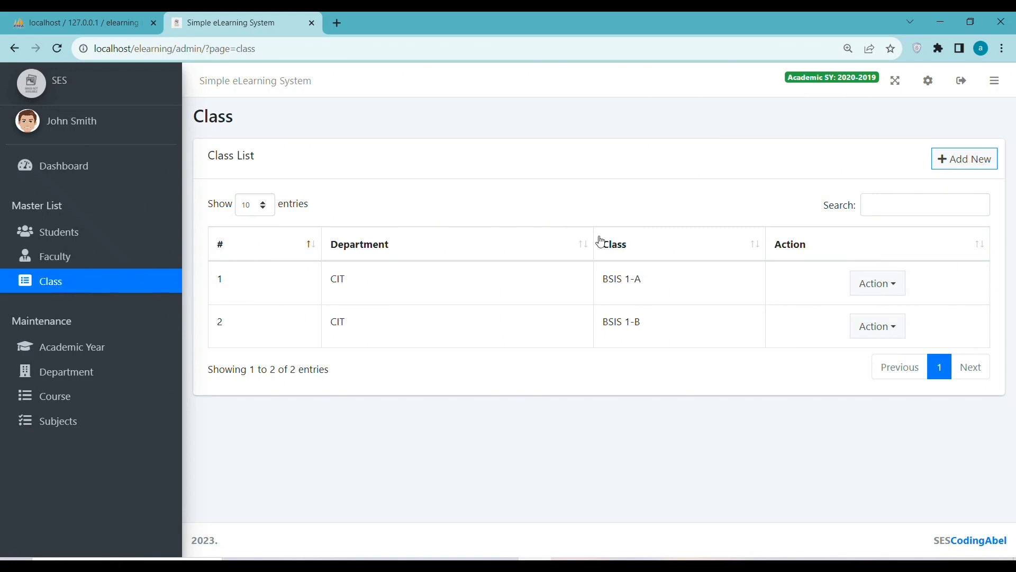
left_click(959, 159)
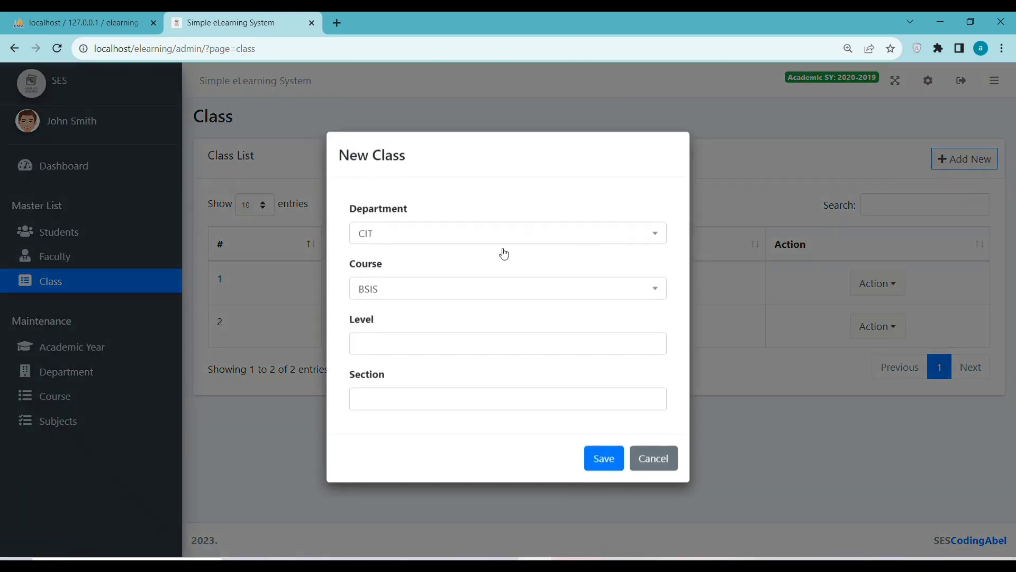
left_click(394, 296)
left_click(388, 240)
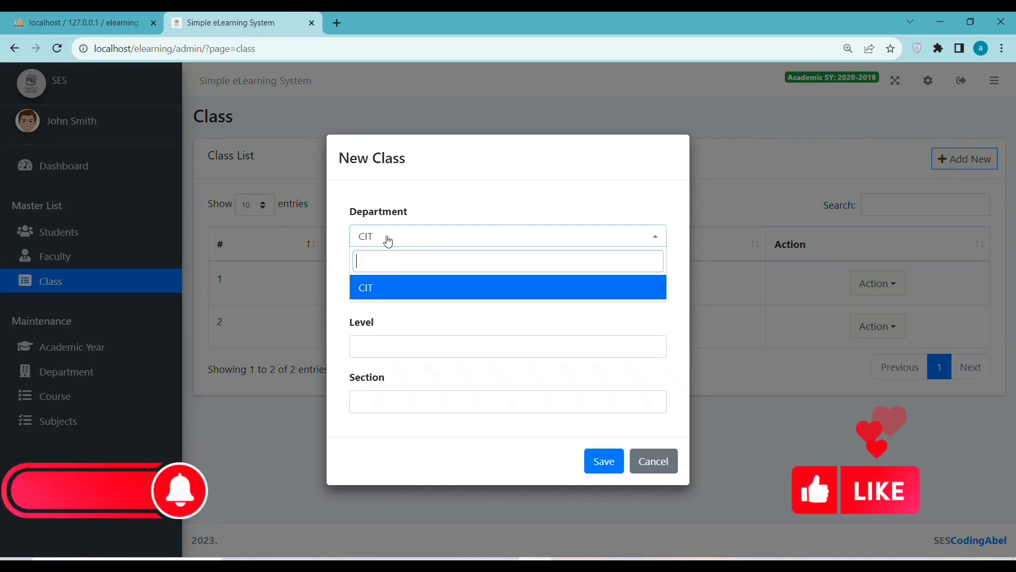
left_click(390, 288)
left_click(362, 355)
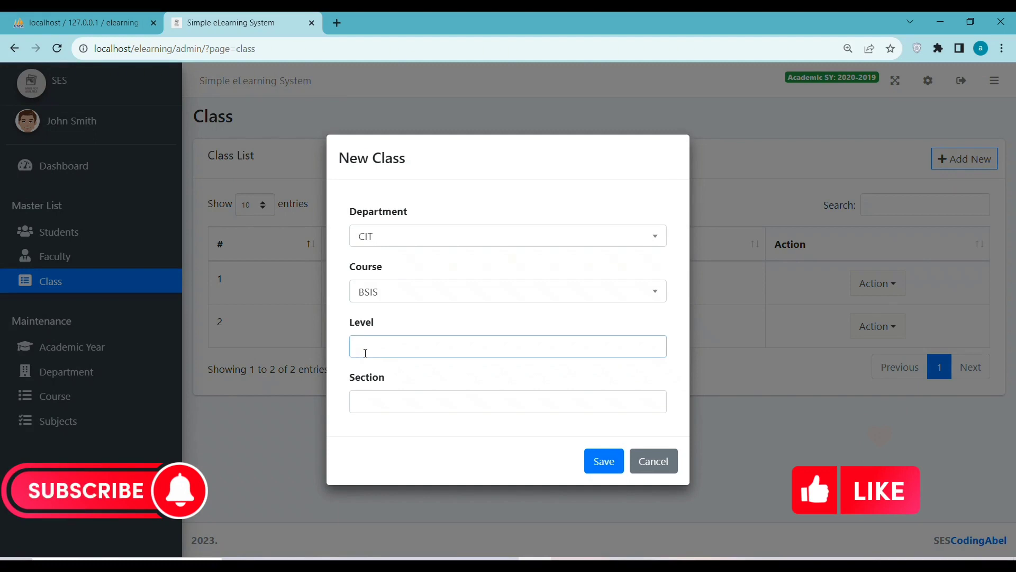
type("35")
left_click(390, 406)
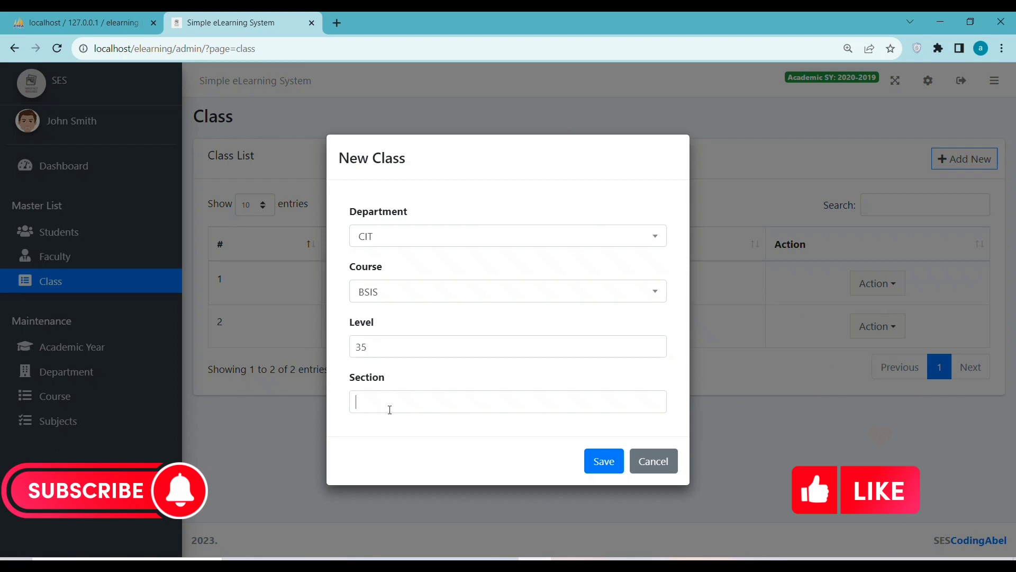
type("ert")
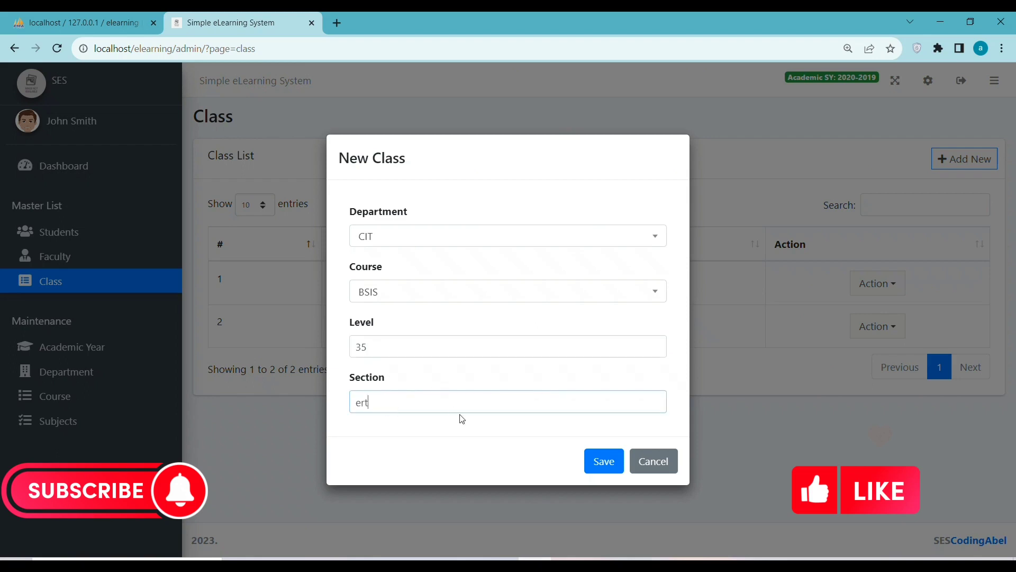
left_click(604, 462)
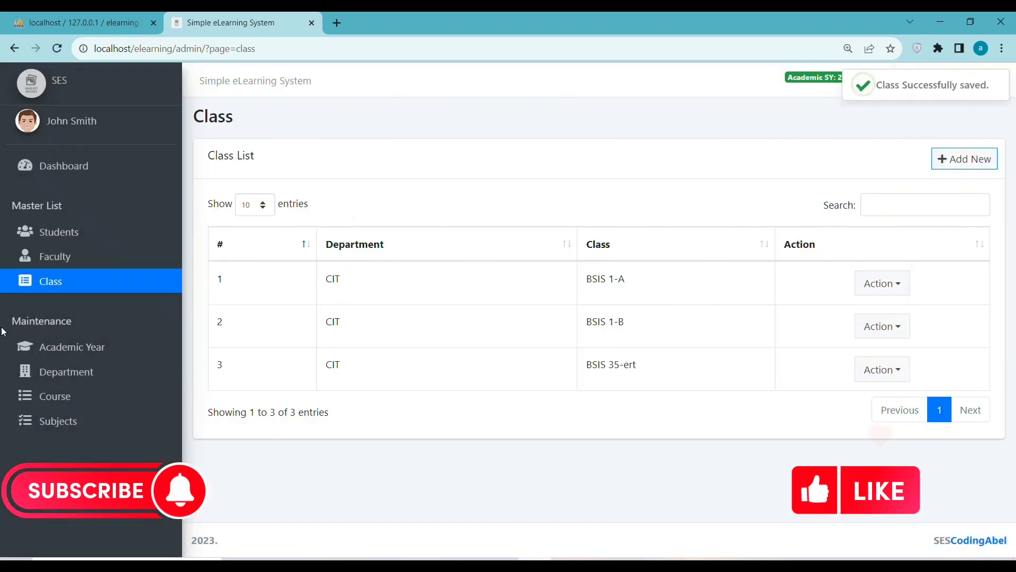
Create school year 2022 with Active status and save it.
left_click(107, 355)
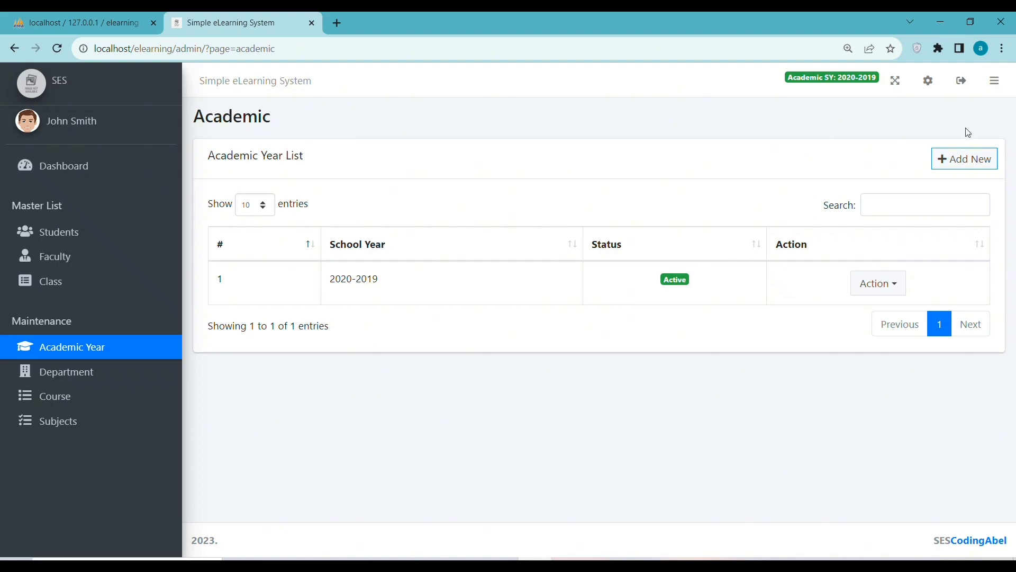
left_click(959, 168)
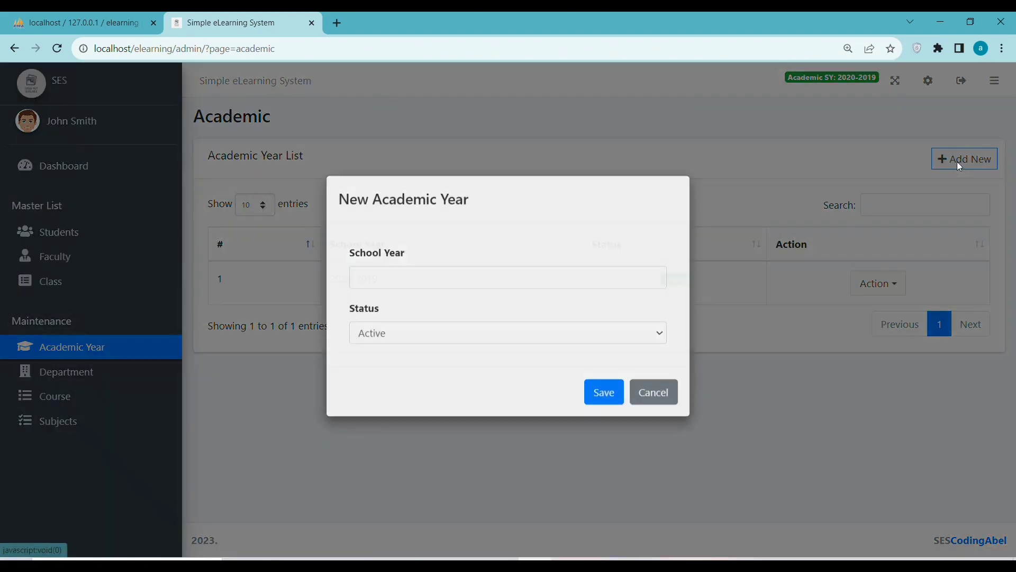
left_click(394, 295)
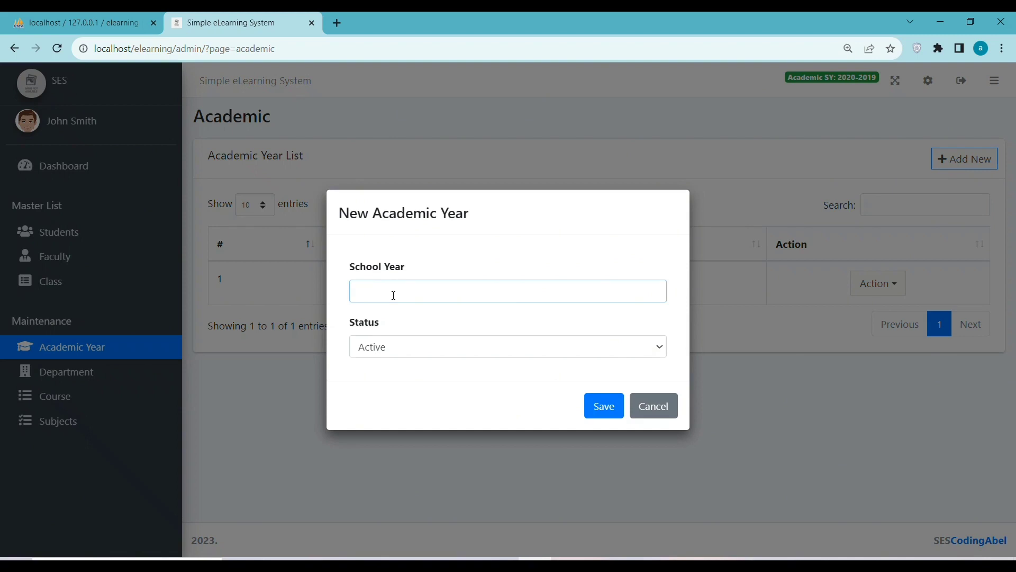
type("2022")
left_click(404, 349)
left_click(449, 362)
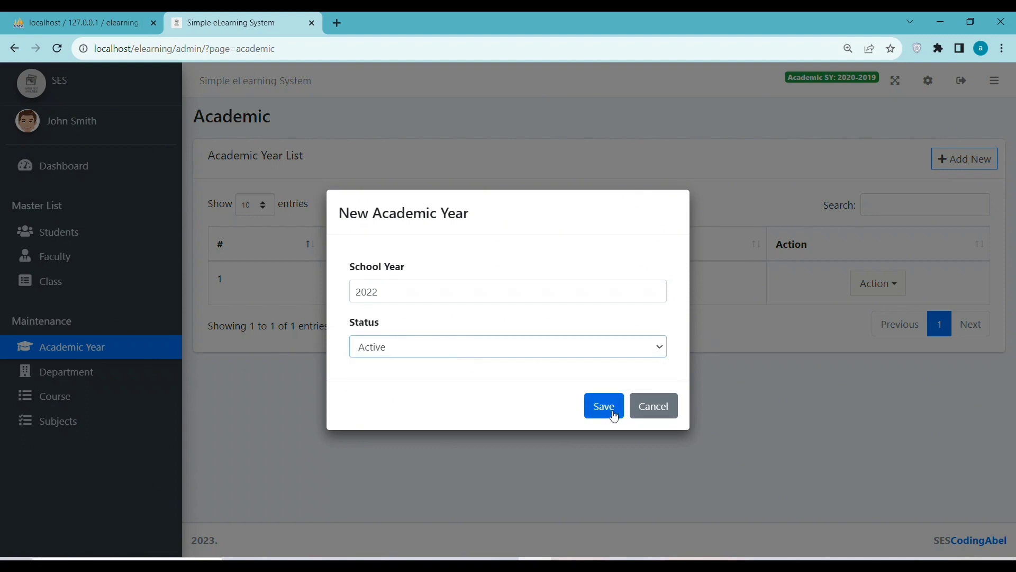
left_click(614, 416)
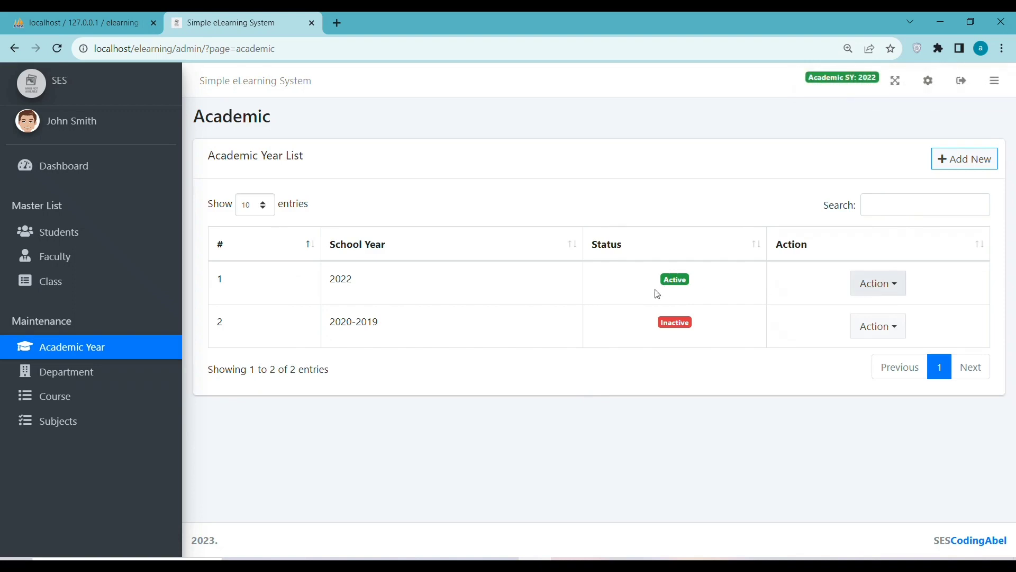
Add a 'computer Science' department described as 'elearning', then go to the Course list.
left_click(78, 372)
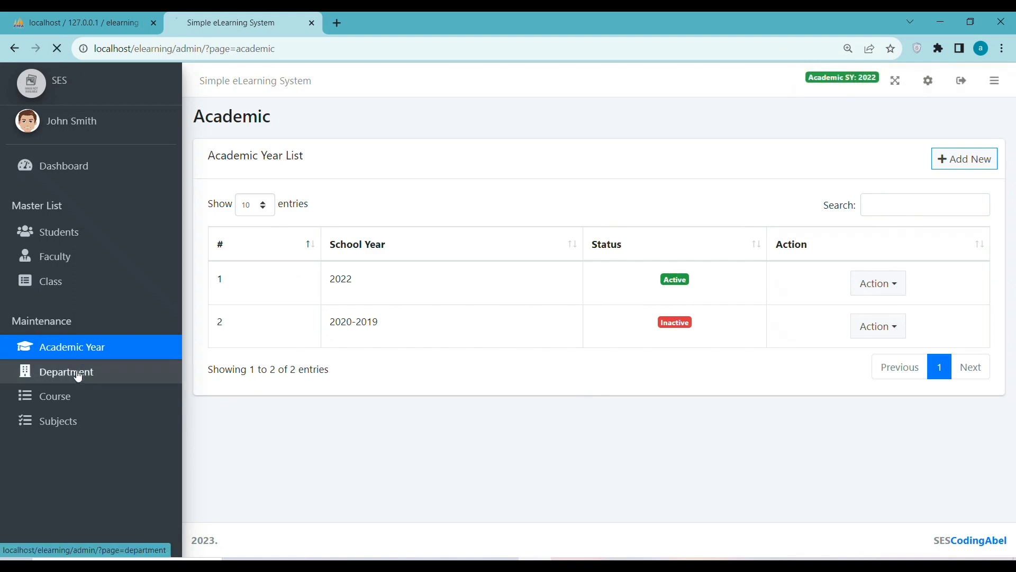
left_click(965, 161)
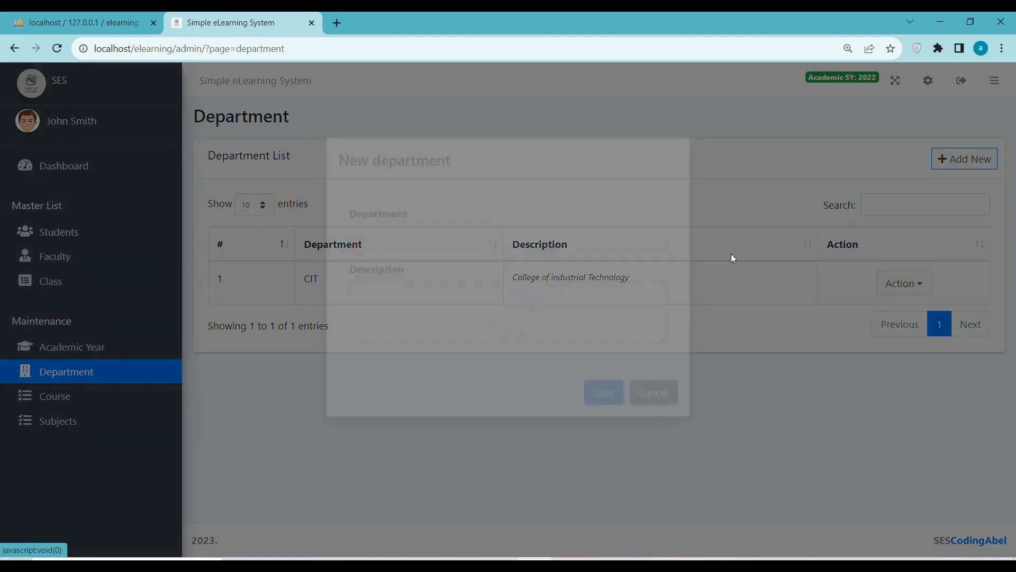
left_click(382, 266)
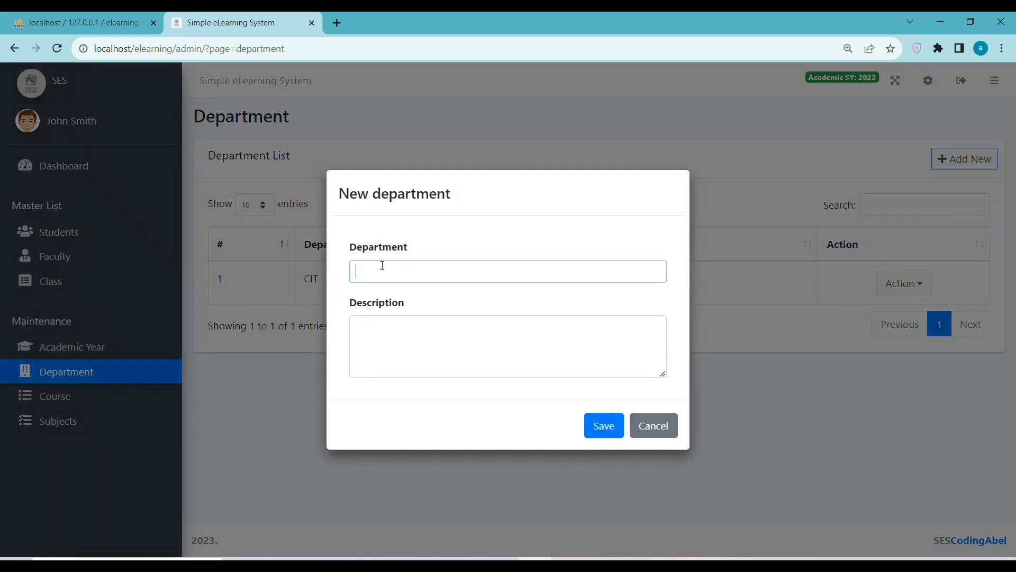
type("o")
type("omp")
type("uter")
type("Science")
left_click(390, 342)
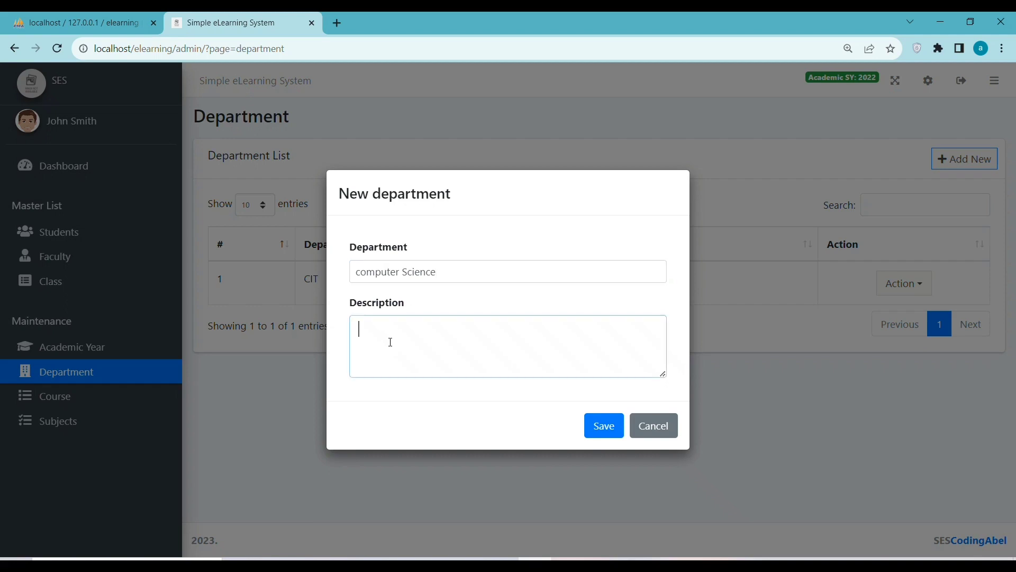
type("3")
key("BackSpace")
type("elearning")
key("Tab")
key("Return")
left_click_drag(567, 327, 290, 323)
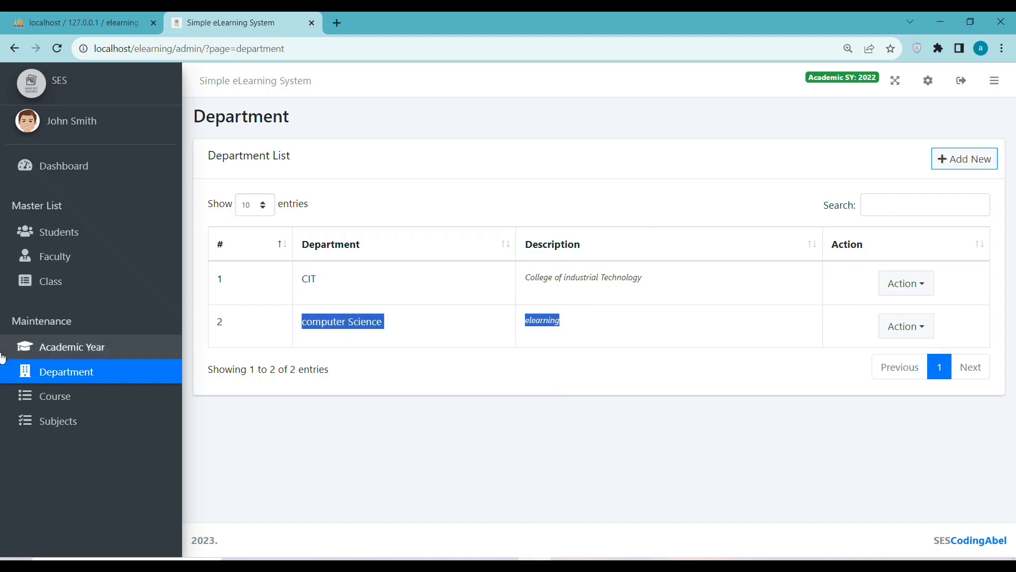
left_click(49, 396)
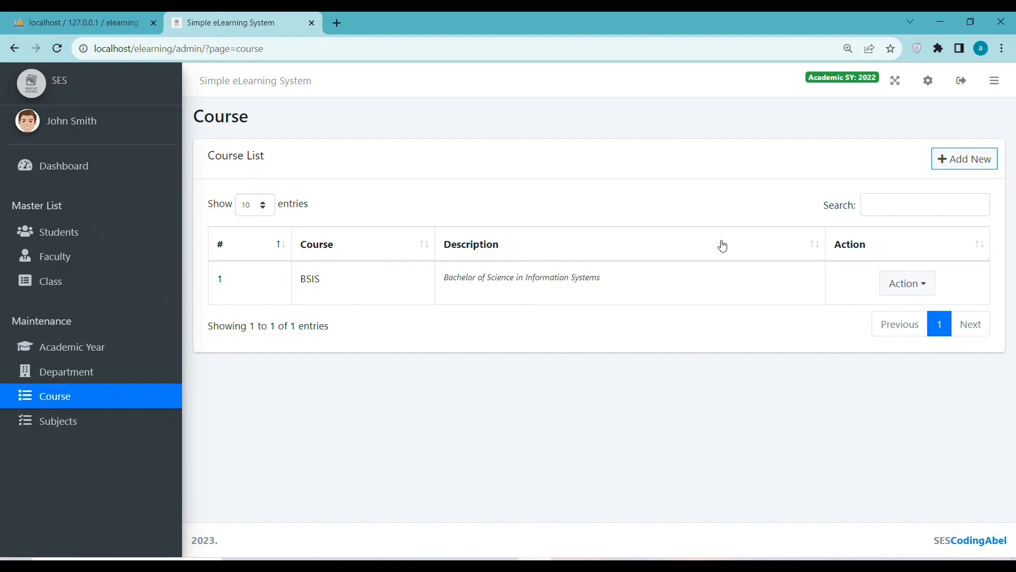
Save an 'Algorithm' course described as 'elearning', then go to the Subject list.
left_click(944, 159)
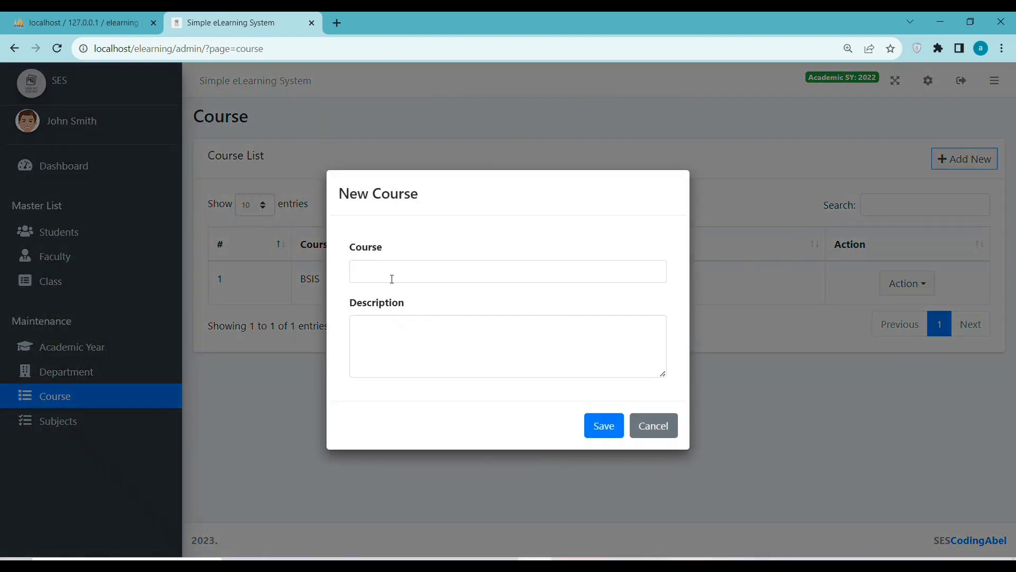
left_click(390, 273)
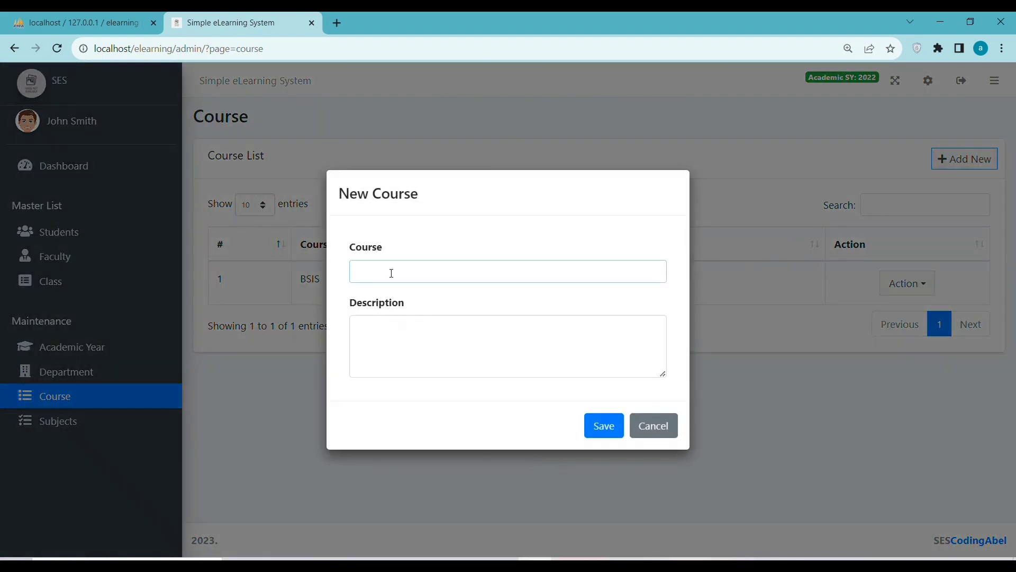
type("Algorithm")
left_click(381, 347)
type("elearning")
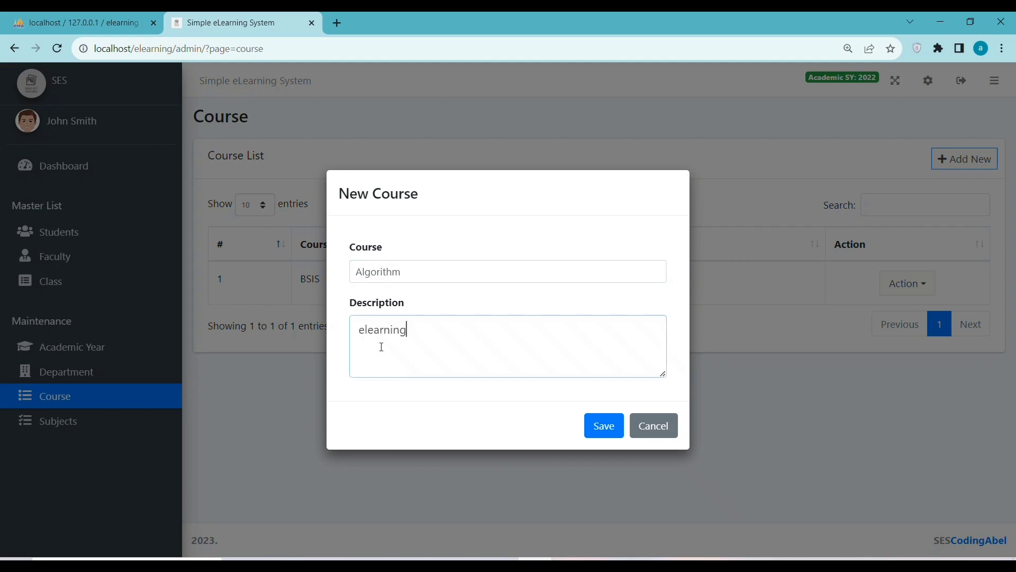
left_click(597, 427)
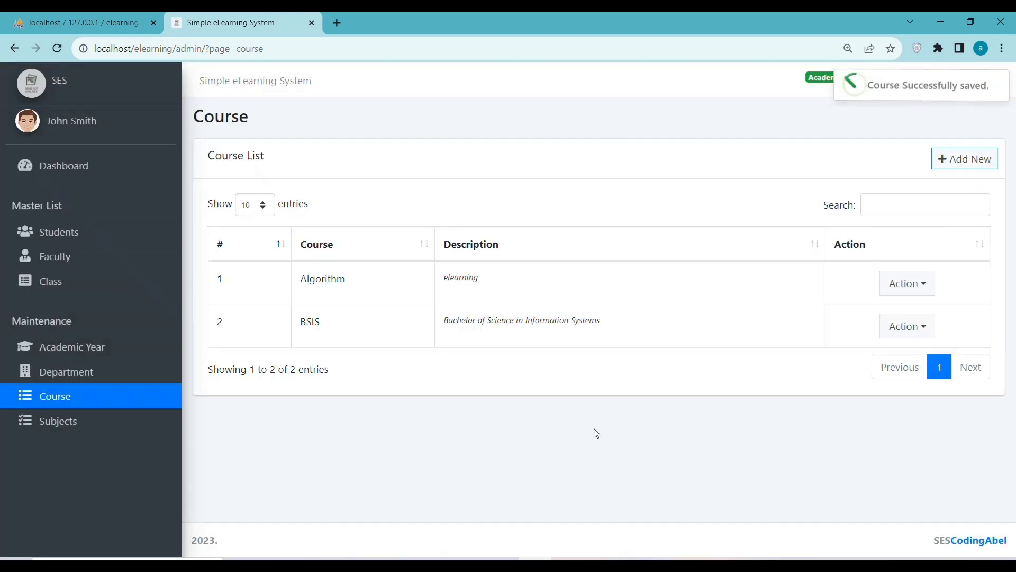
left_click(82, 423)
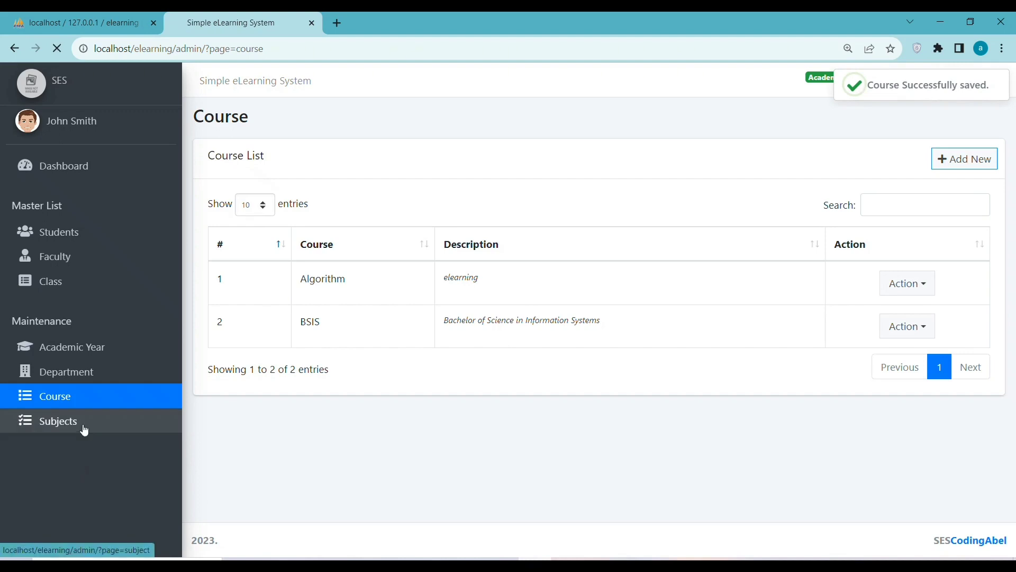
Save subject S13 described as 'elearning Computer', then return to the Dashboard.
left_click(964, 157)
left_click(401, 270)
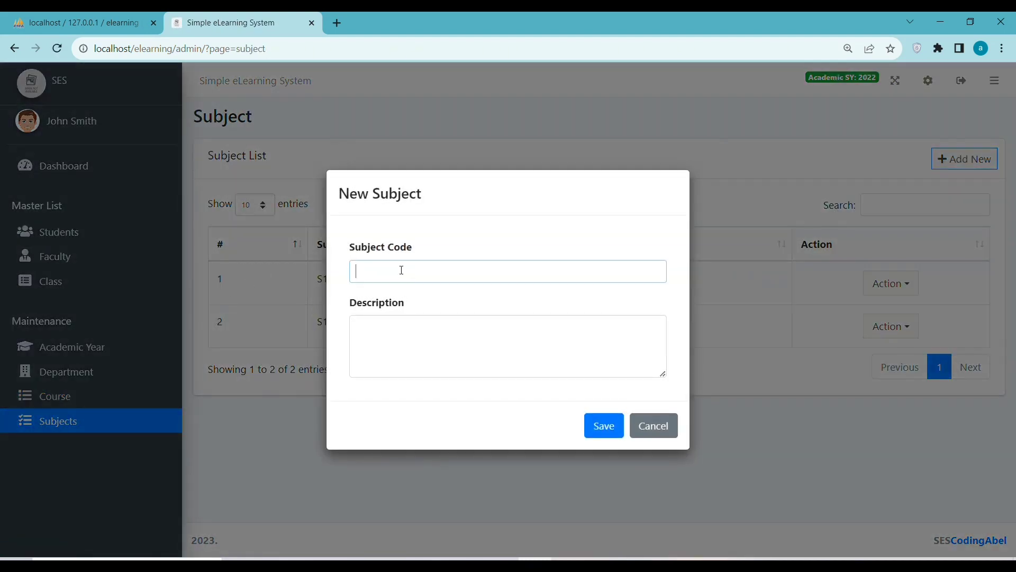
type("kk")
type("Sq")
type("1 3")
key("Left")
key("BackSpace")
left_click(425, 355)
type("elearning")
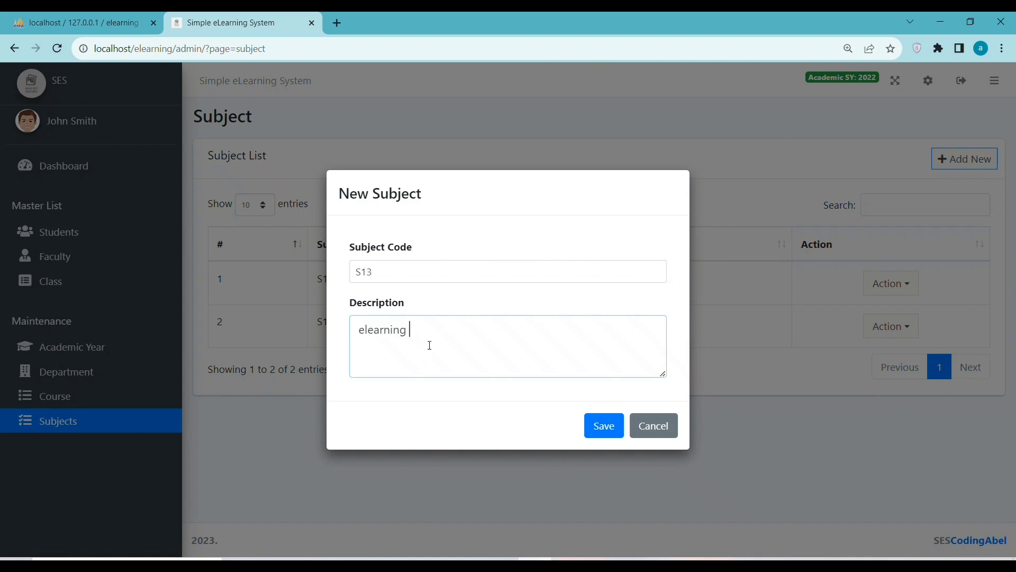
type("Computer")
left_click(603, 427)
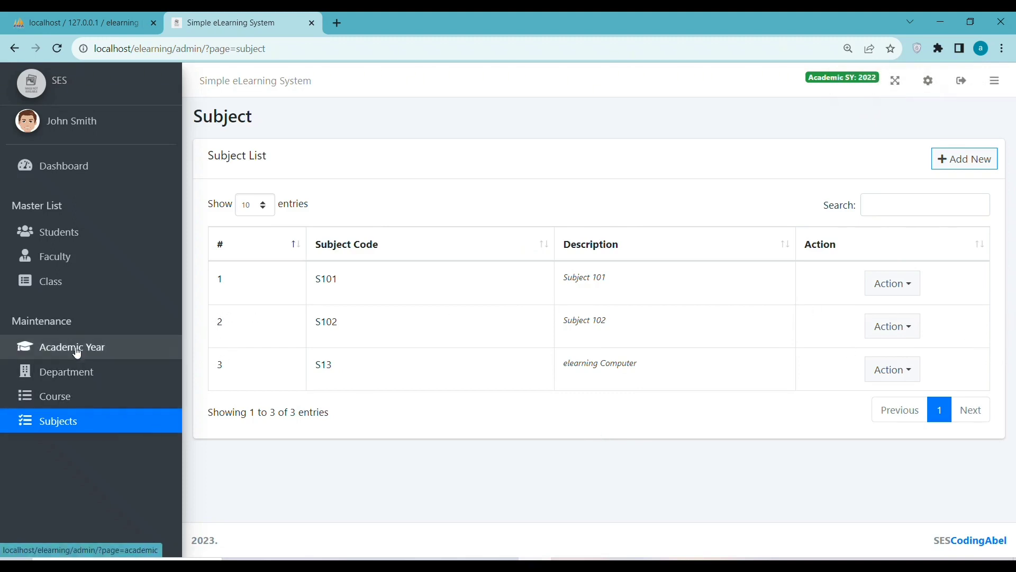
left_click(55, 175)
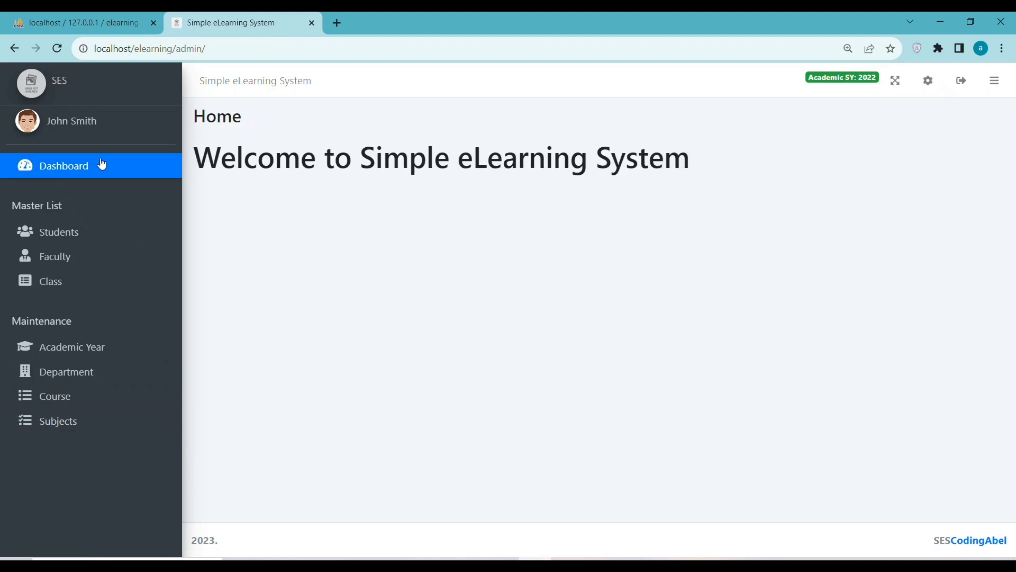
Look through the profile, Class, Faculty and Student pages, then open System Info settings.
left_click(78, 121)
scroll(535, 351, "down", 3)
scroll(488, 354, "up", 3)
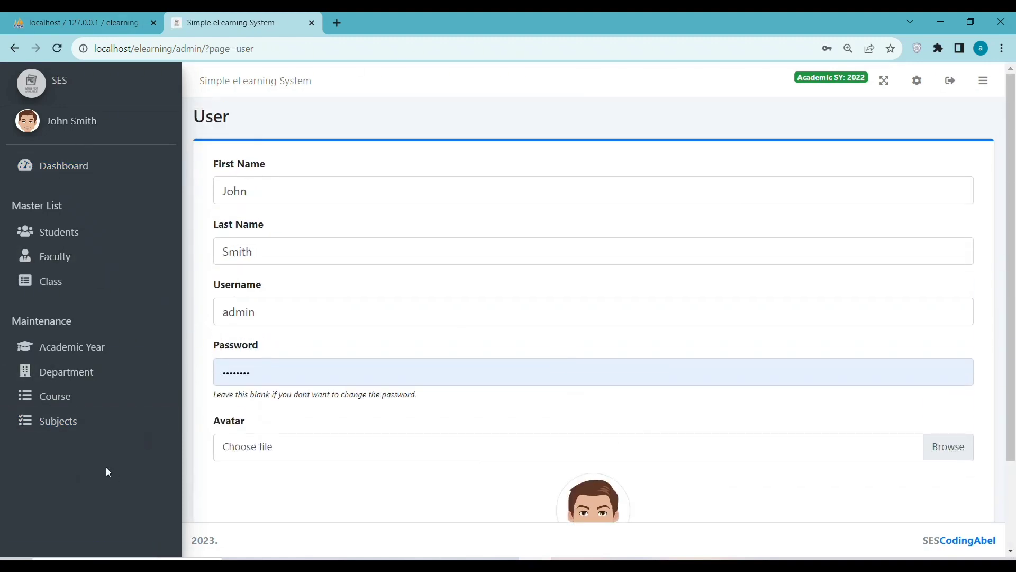
left_click(86, 90)
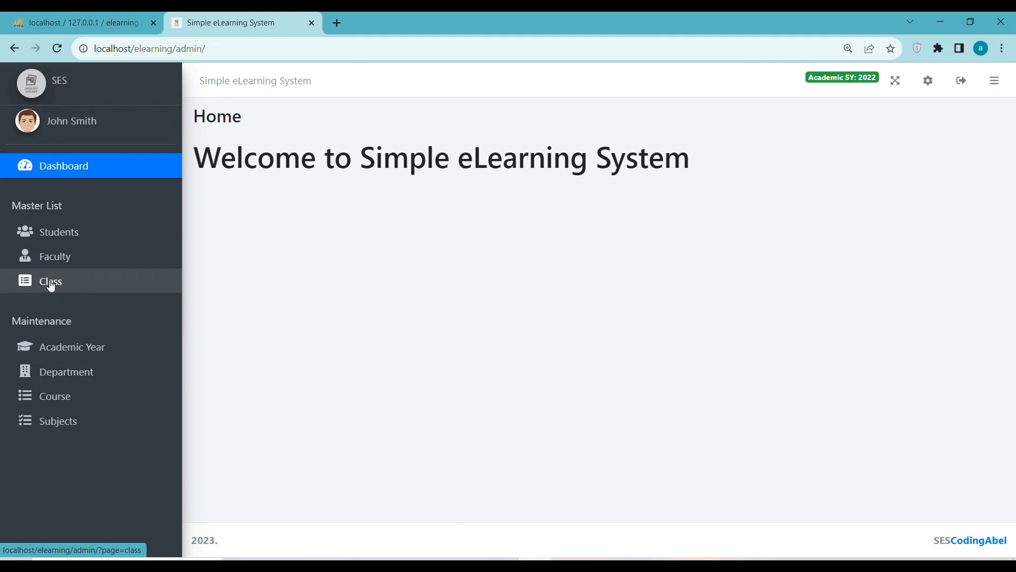
left_click_drag(82, 318, 22, 321)
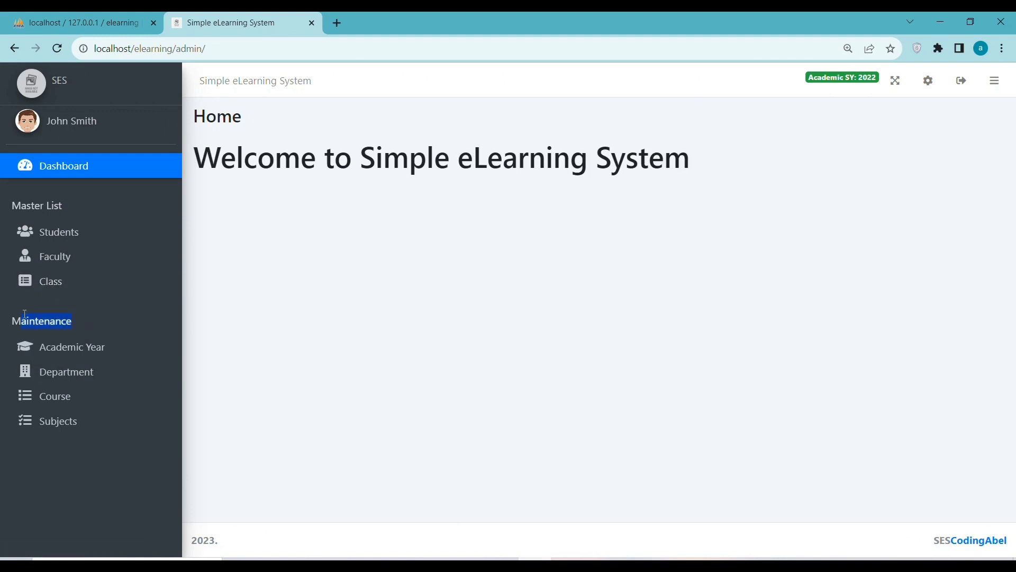
left_click(55, 281)
left_click(59, 262)
left_click(60, 241)
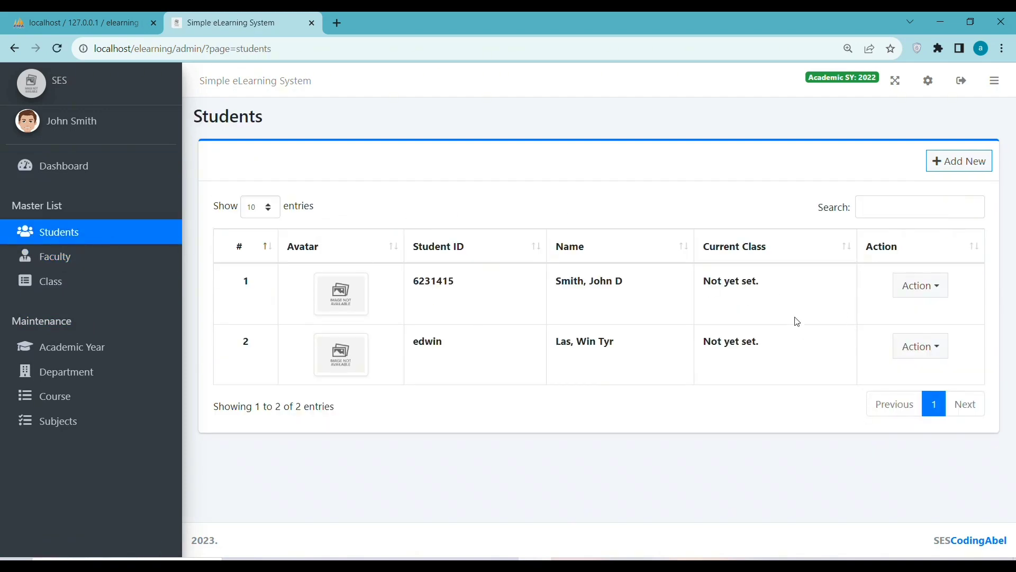
left_click(928, 82)
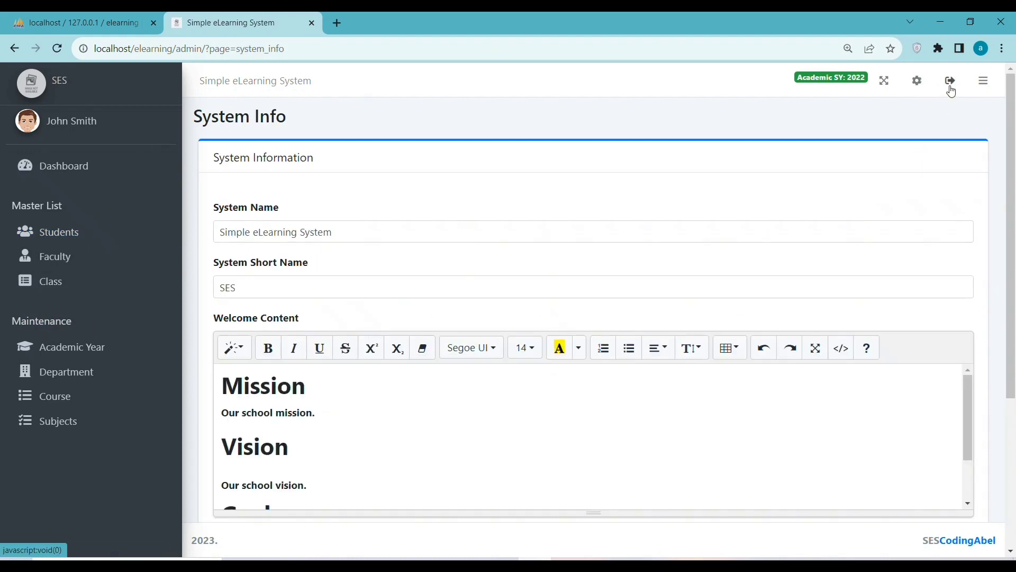
Log out of the admin account from the System Info page.
scroll(270, 168, "down", 1)
scroll(270, 168, "up", 1)
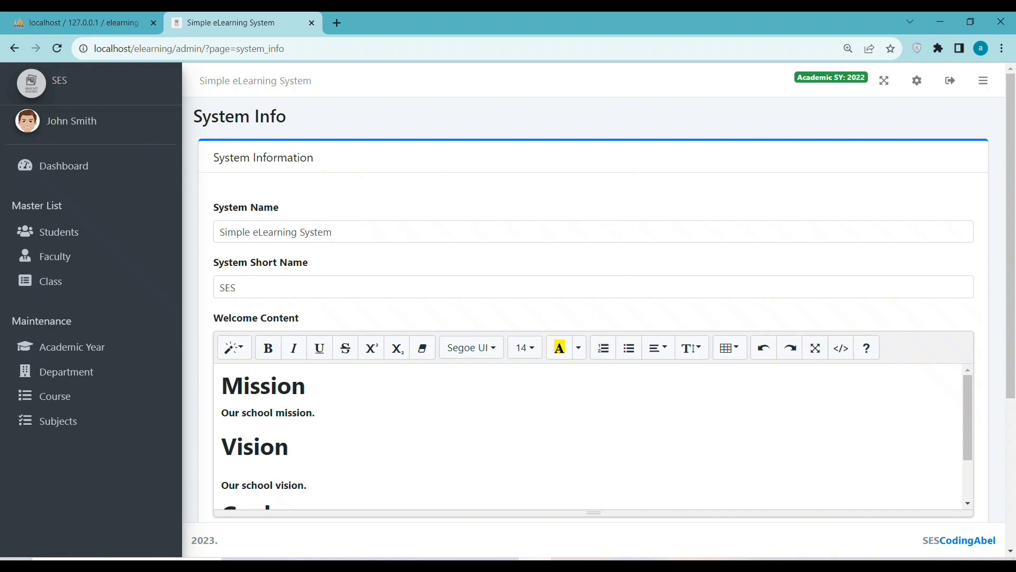
left_click(950, 82)
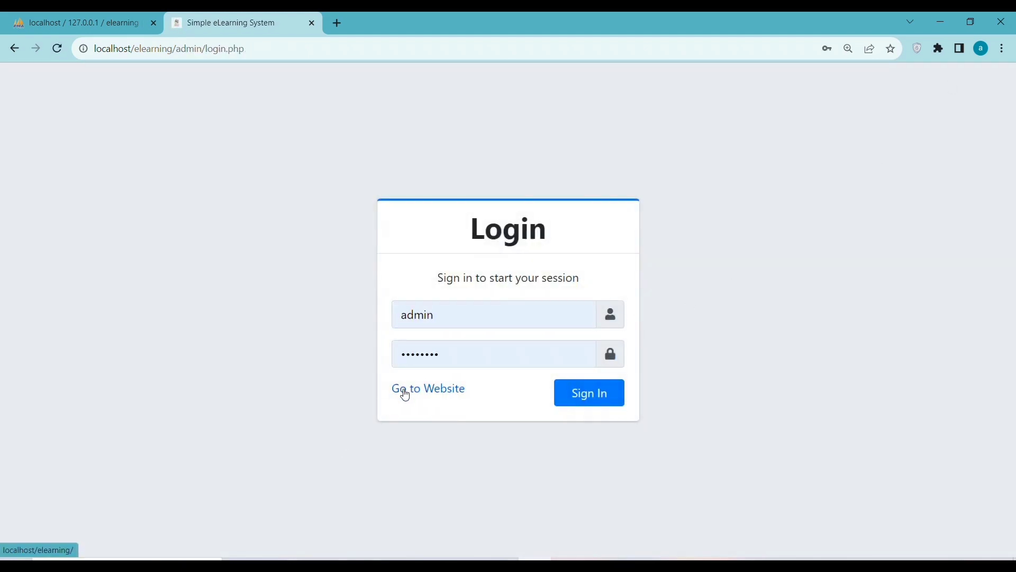
Attempt a Faculty sign-in from the portal, check the readme for login details, then return to the portal.
left_click(405, 394)
scroll(375, 408, "down", 2)
scroll(375, 410, "up", 2)
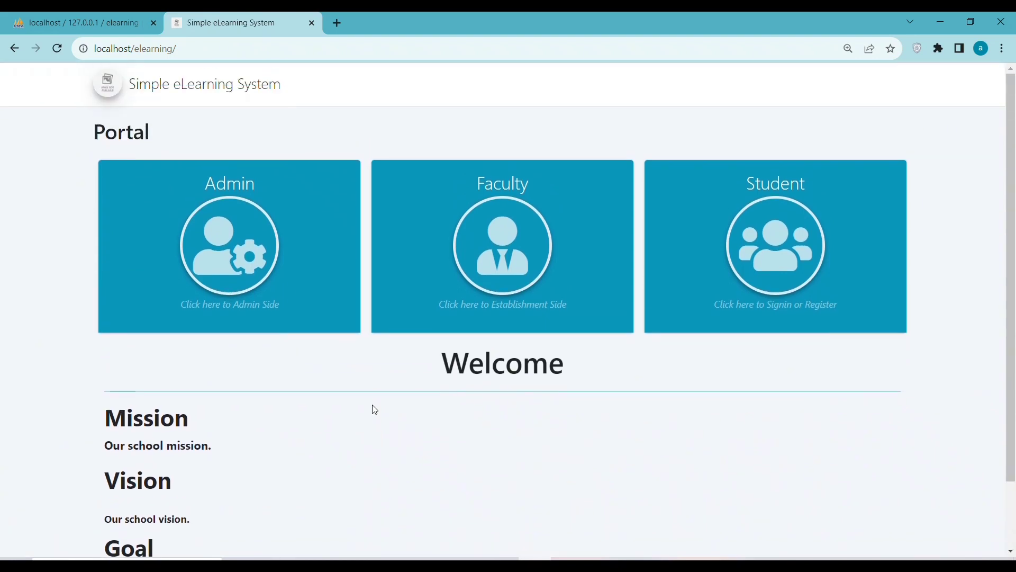
left_click(540, 268)
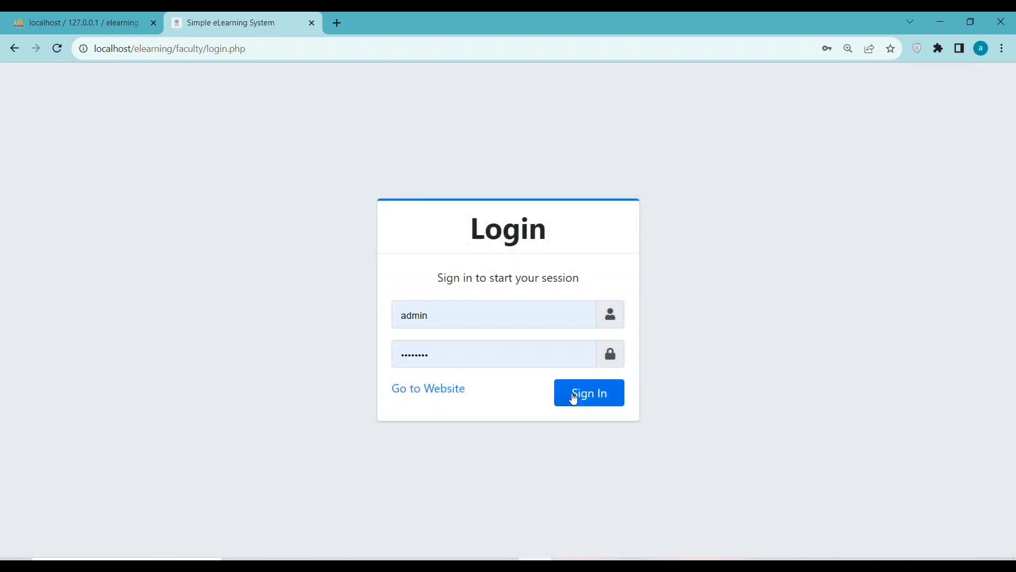
left_click(573, 400)
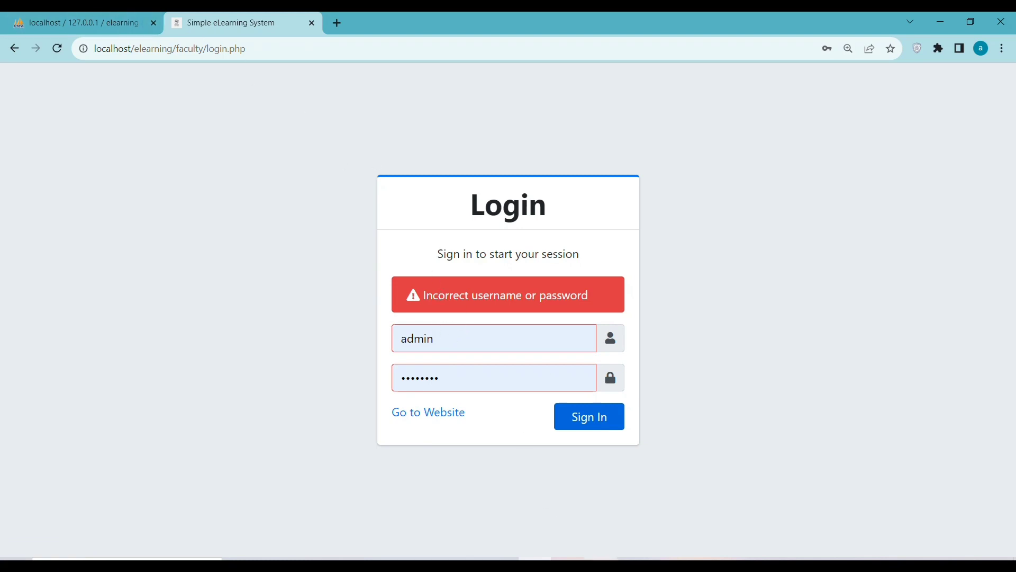
key("alt+Tab")
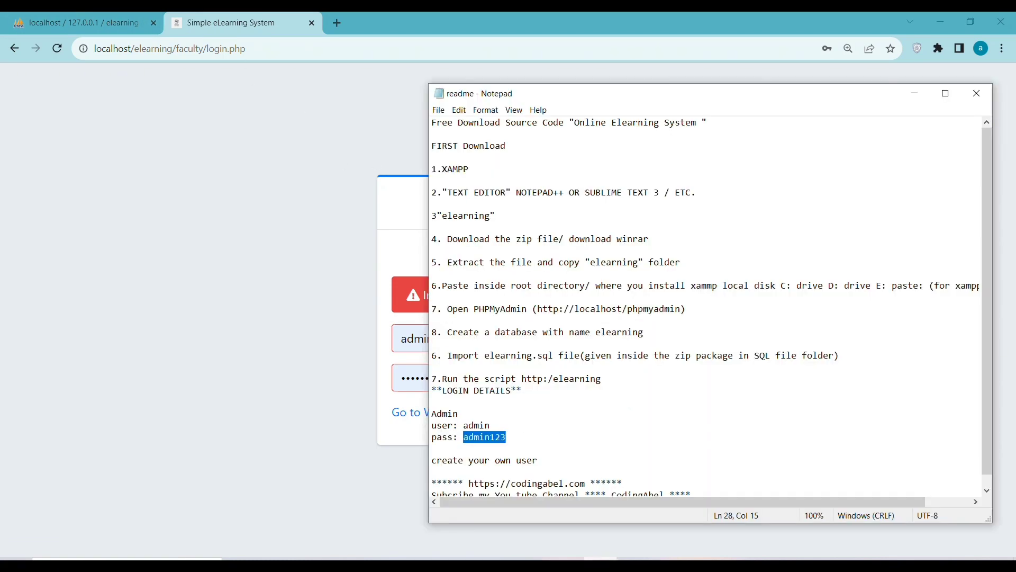
scroll(565, 401, "down", 1)
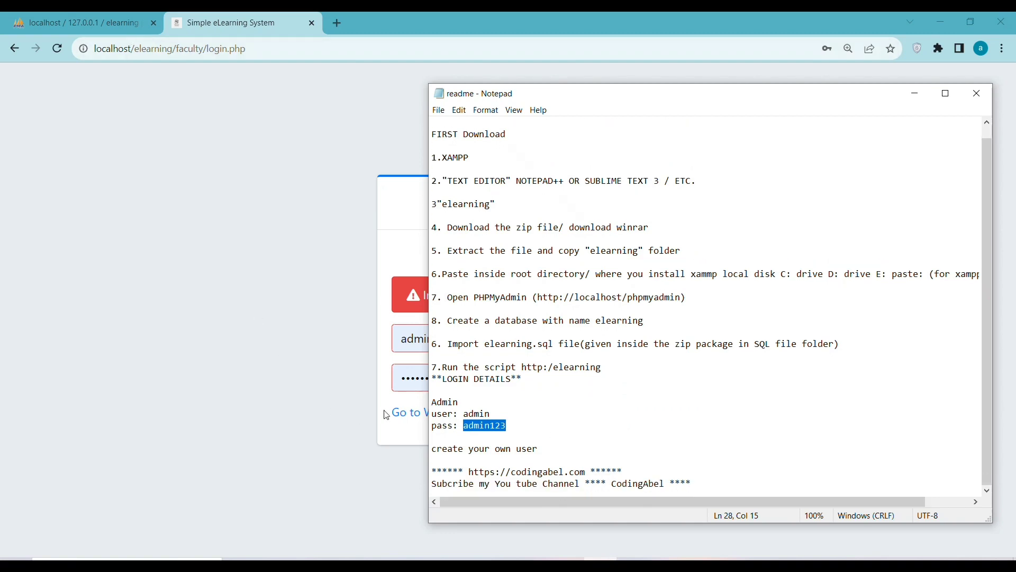
left_click(401, 412)
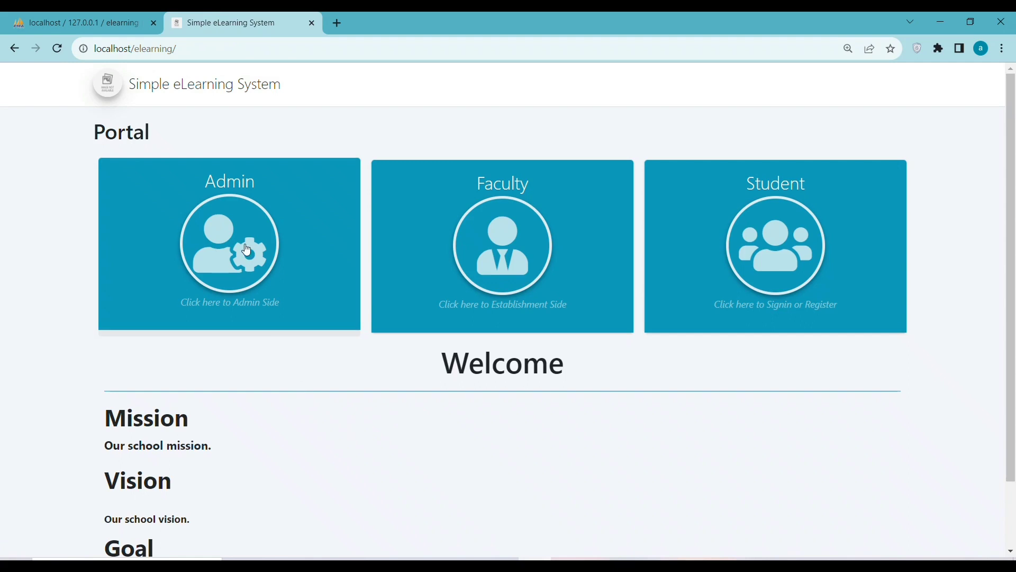
Sign back in as admin and open the Faculty list under Students.
scroll(710, 268, "down", 2)
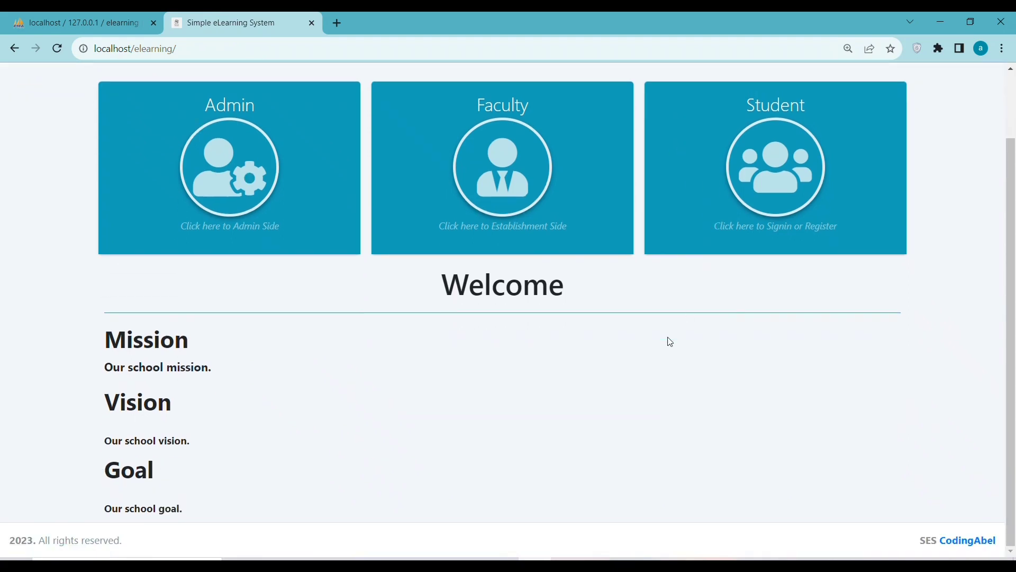
scroll(670, 342, "up", 2)
left_click(196, 240)
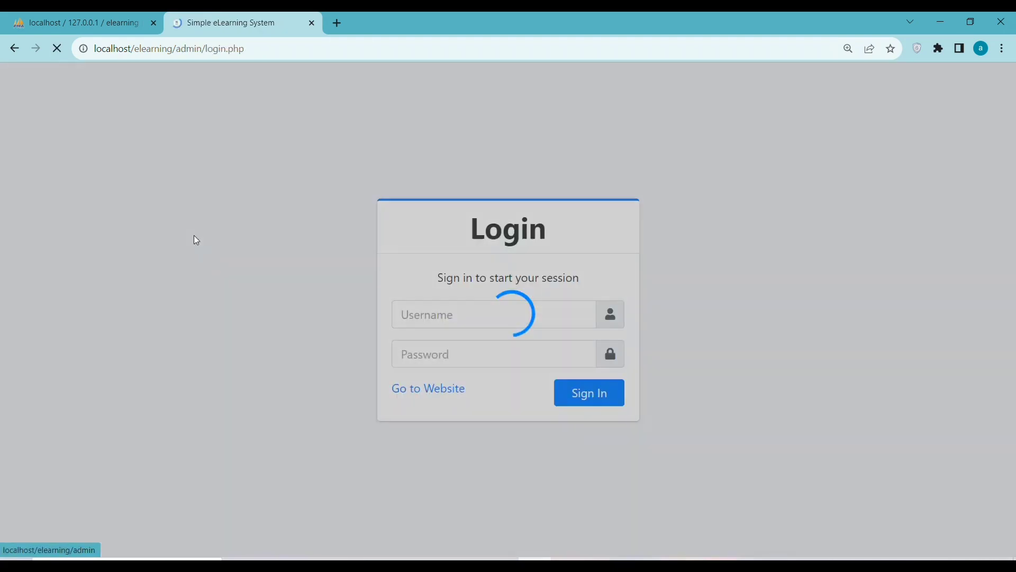
left_click(597, 401)
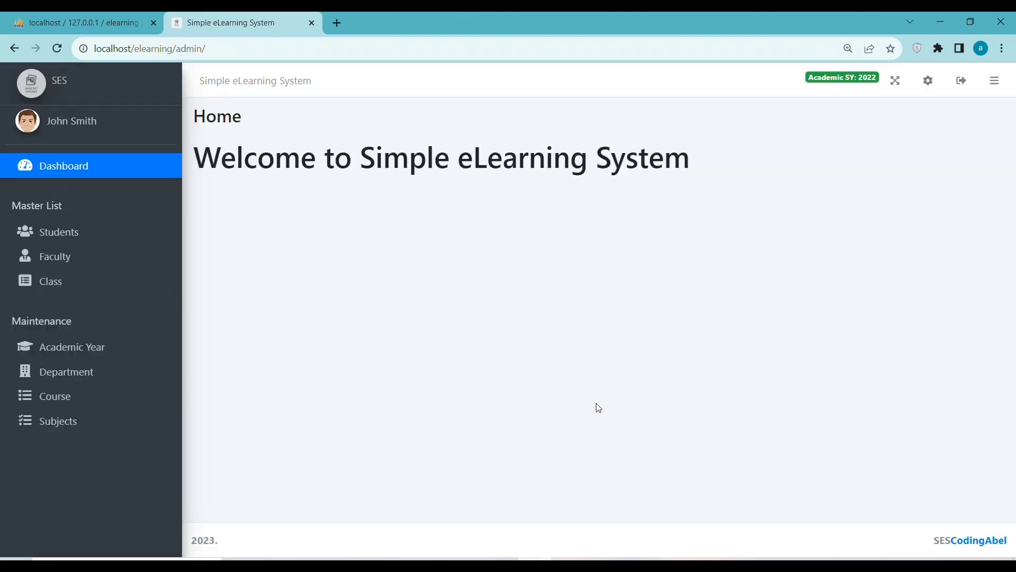
left_click(51, 242)
left_click(59, 256)
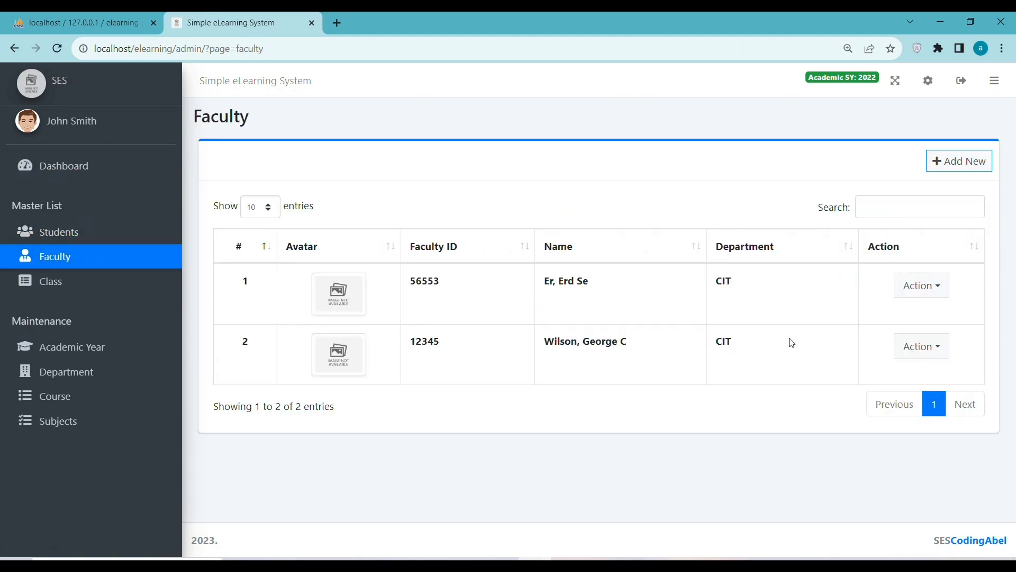
left_click(925, 346)
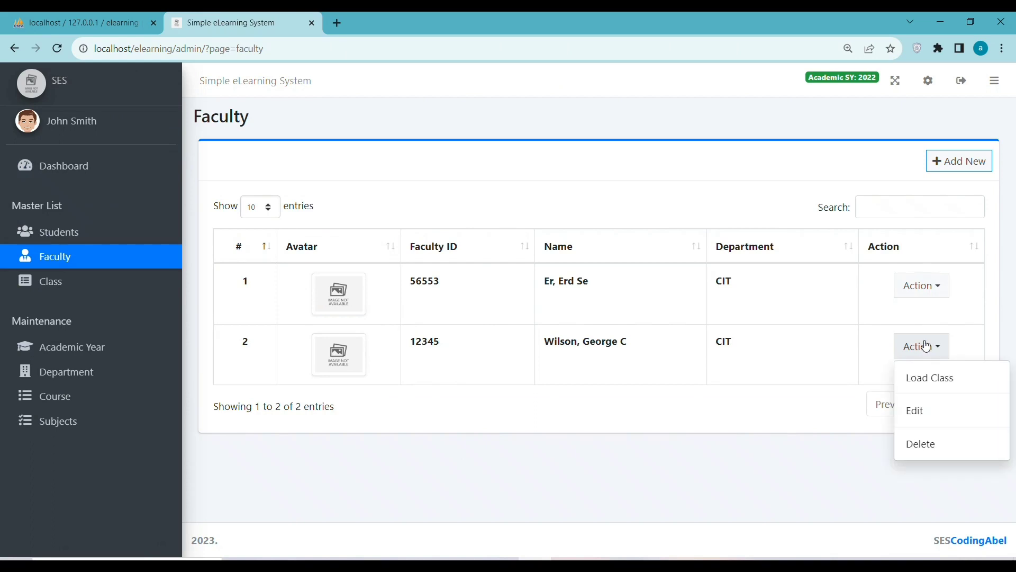
left_click(925, 412)
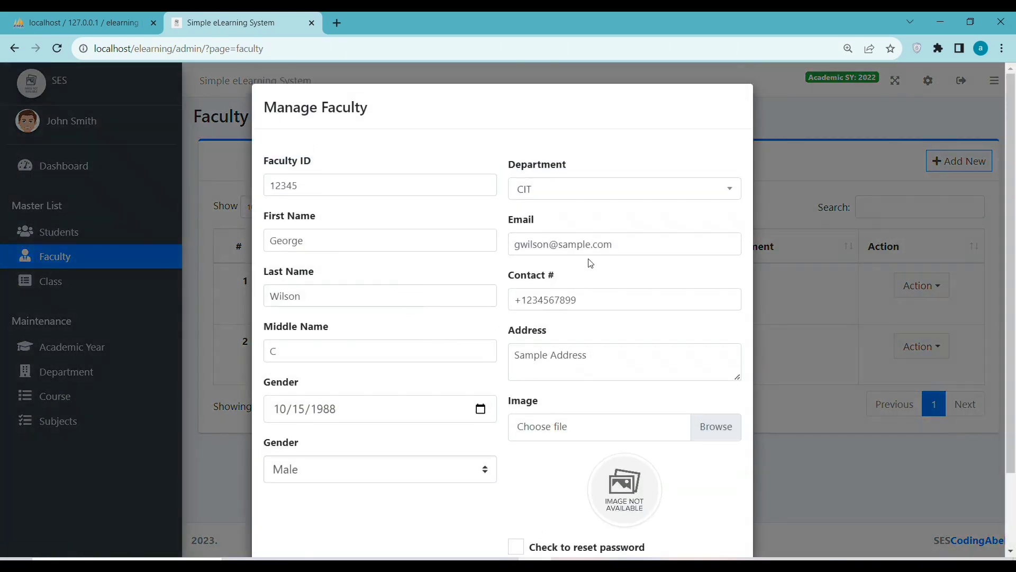
left_click_drag(616, 249, 551, 245)
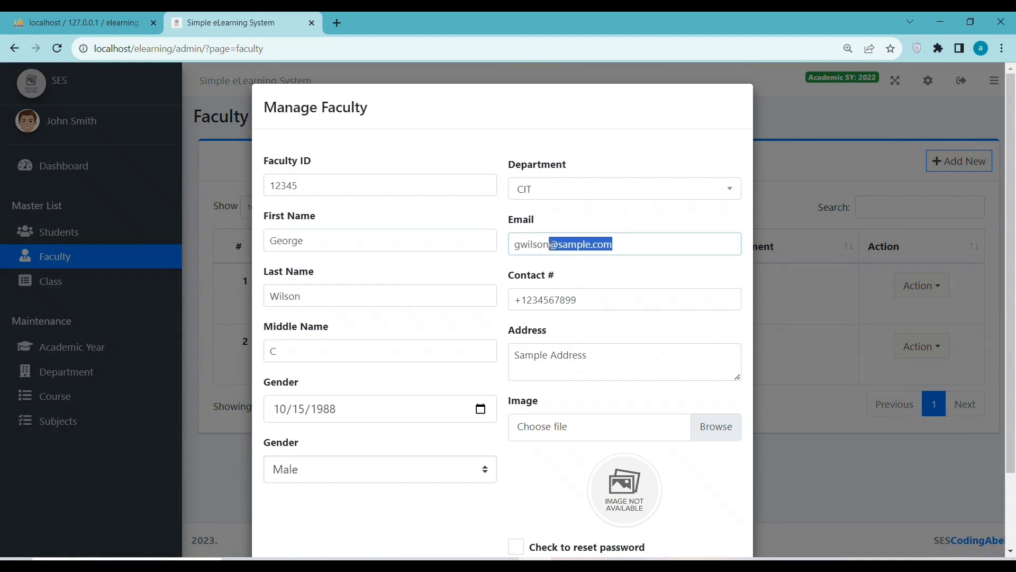
scroll(537, 434, "down", 2)
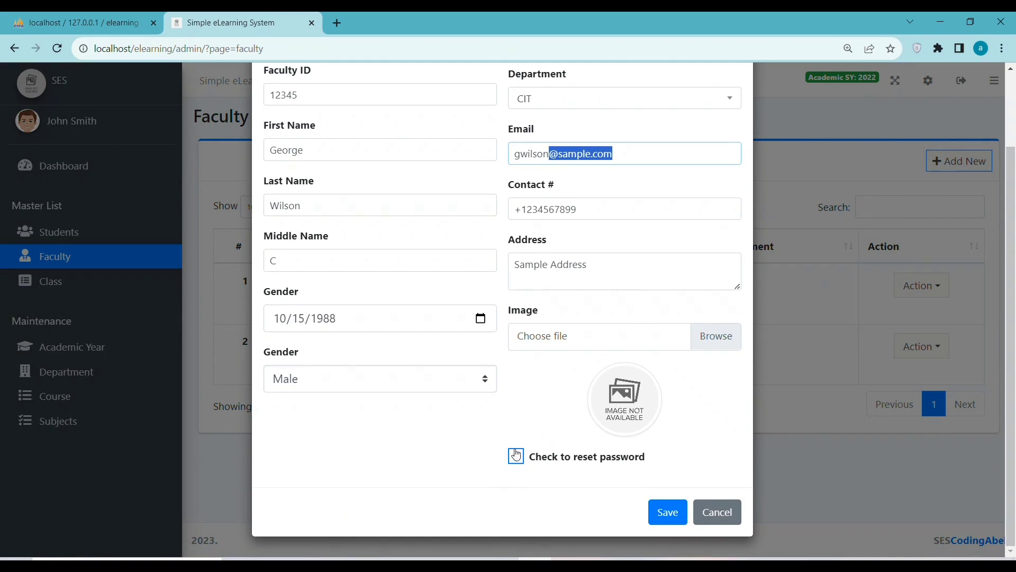
left_click(517, 455)
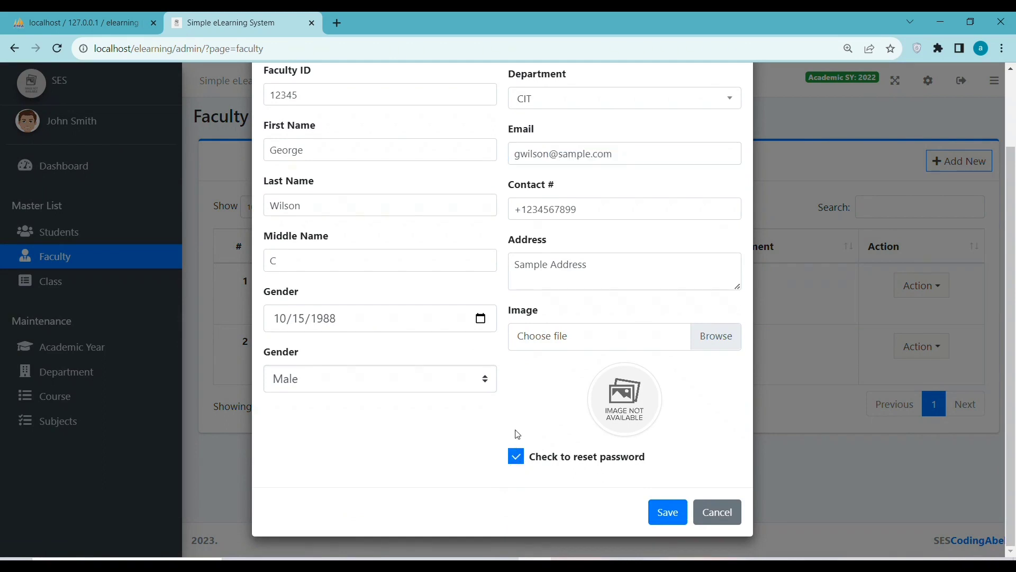
scroll(518, 435, "up", 2)
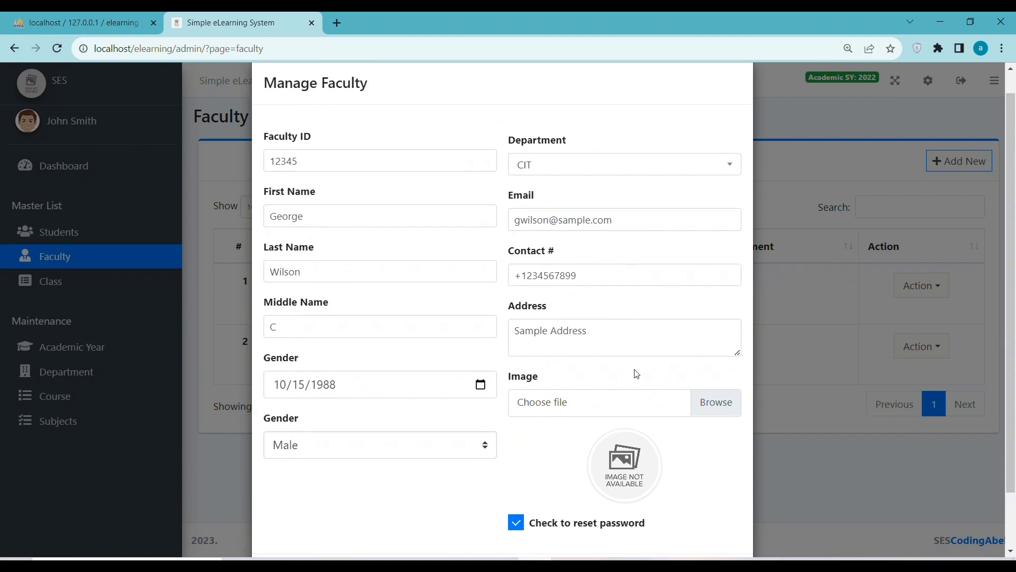
left_click(515, 523)
left_click(515, 523)
scroll(699, 237, "down", 2)
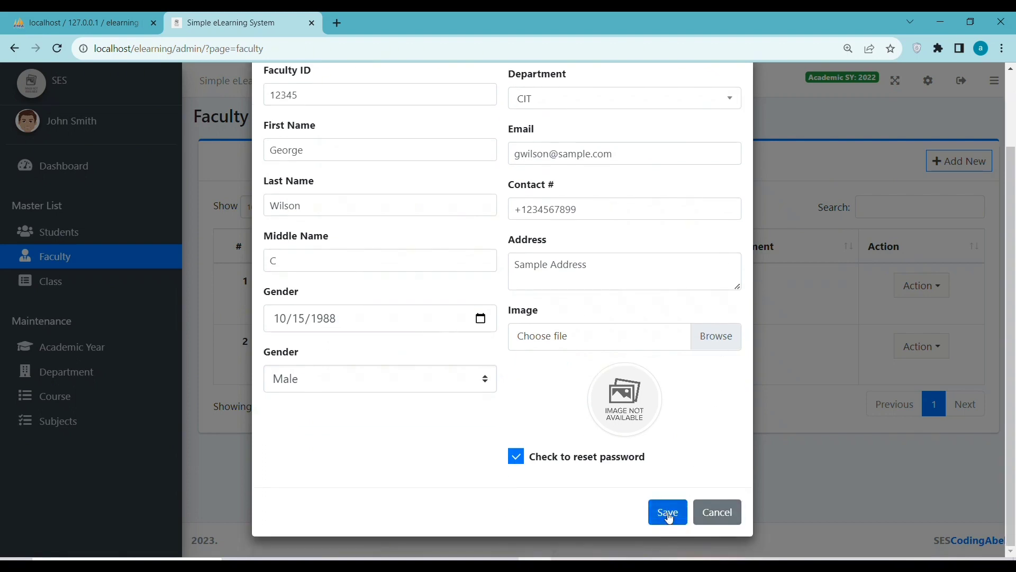
left_click(717, 512)
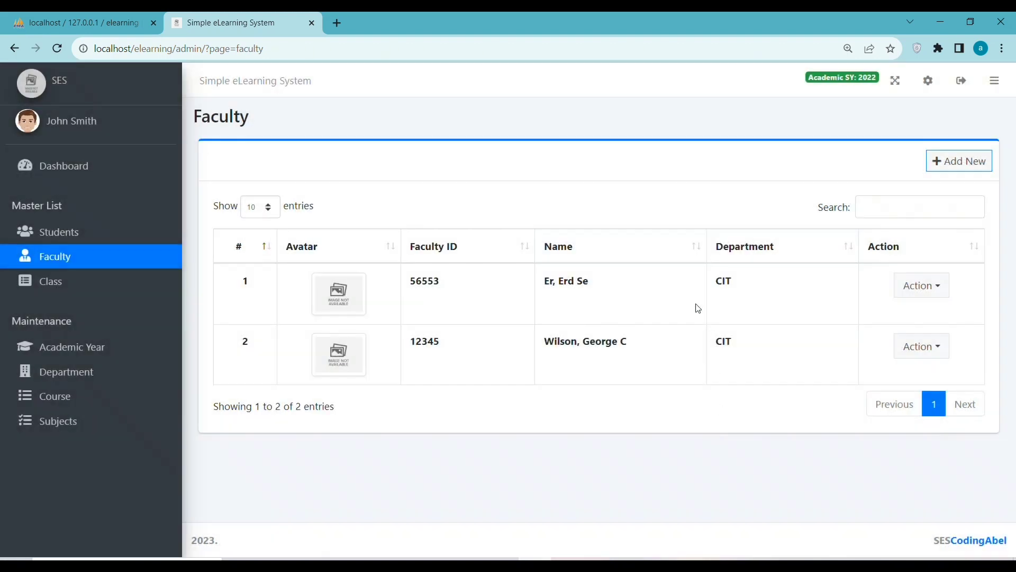
Save the first faculty member's record with 'Check to reset password' ticked, close the form, and go to Students.
left_click(919, 288)
left_click(921, 352)
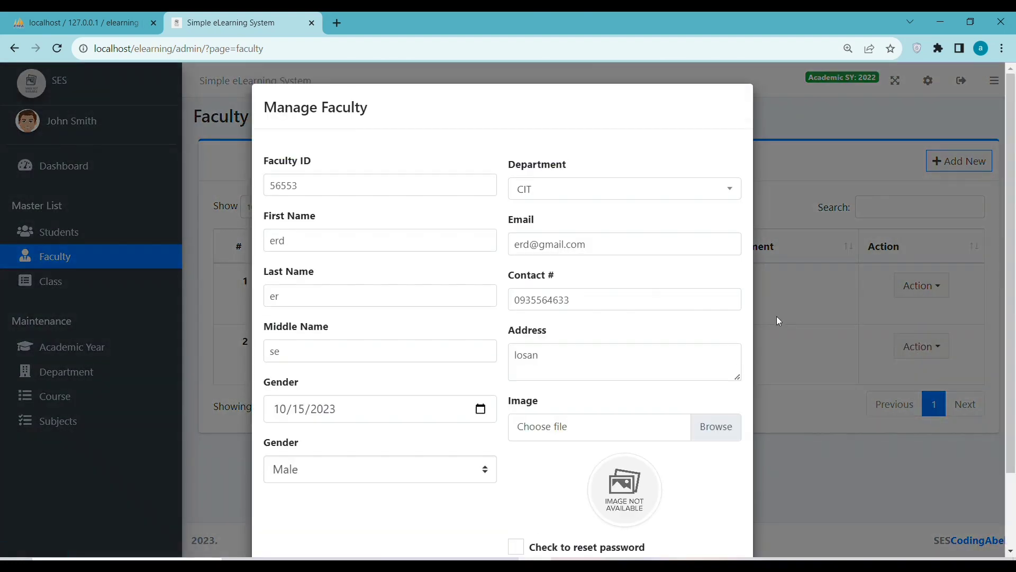
left_click_drag(603, 252, 460, 264)
scroll(512, 406, "down", 2)
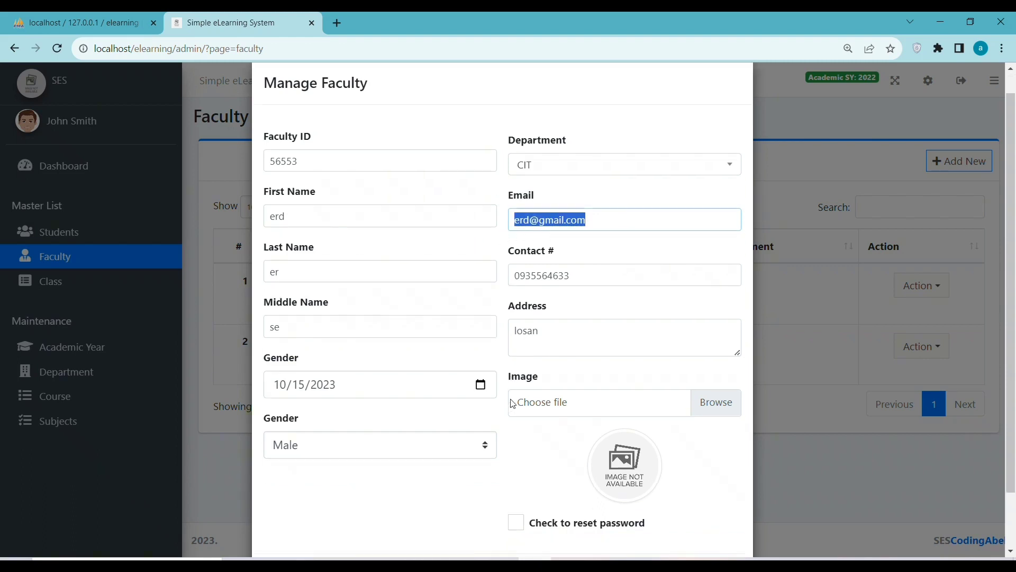
left_click(518, 458)
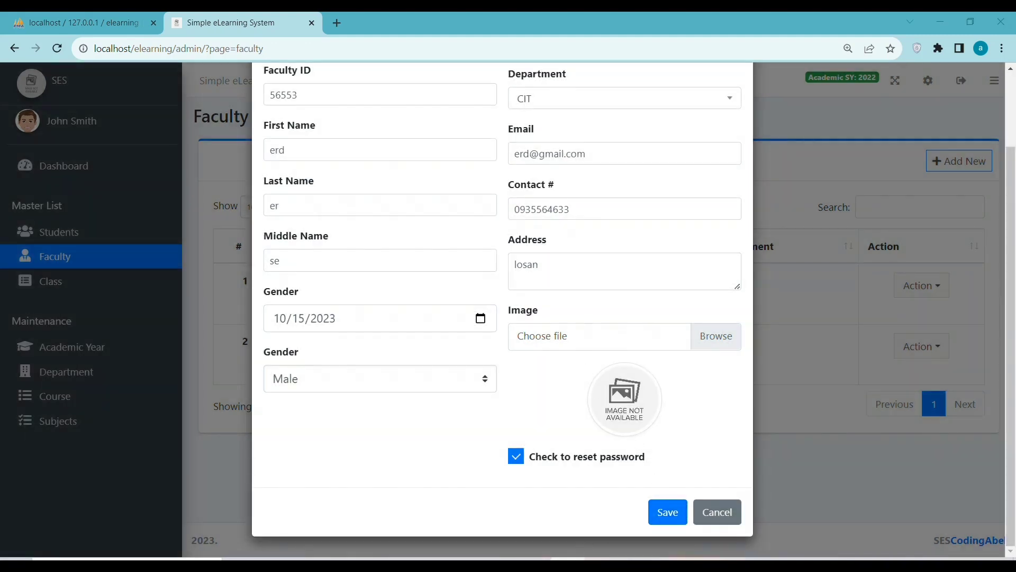
left_click(669, 515)
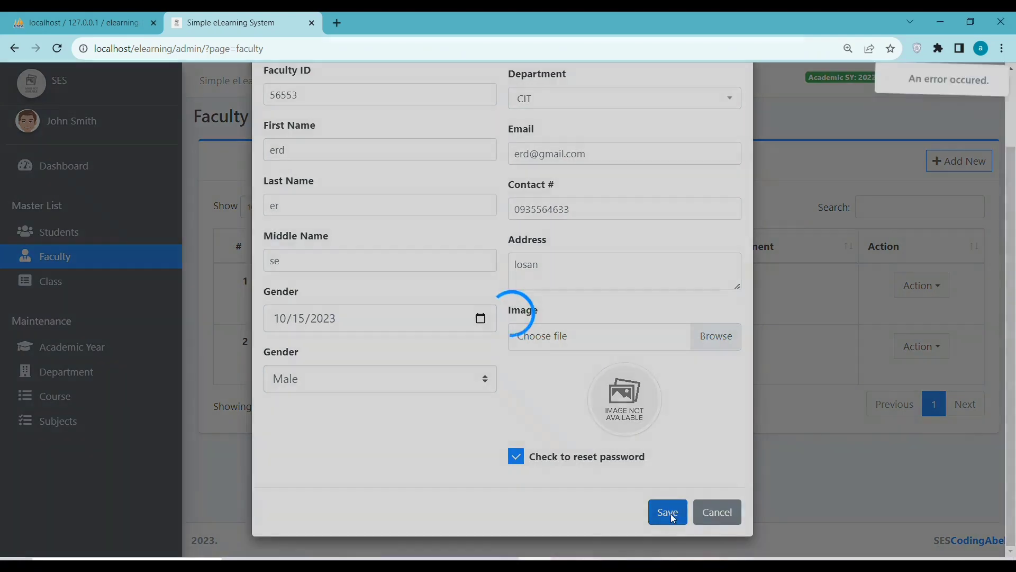
left_click(728, 518)
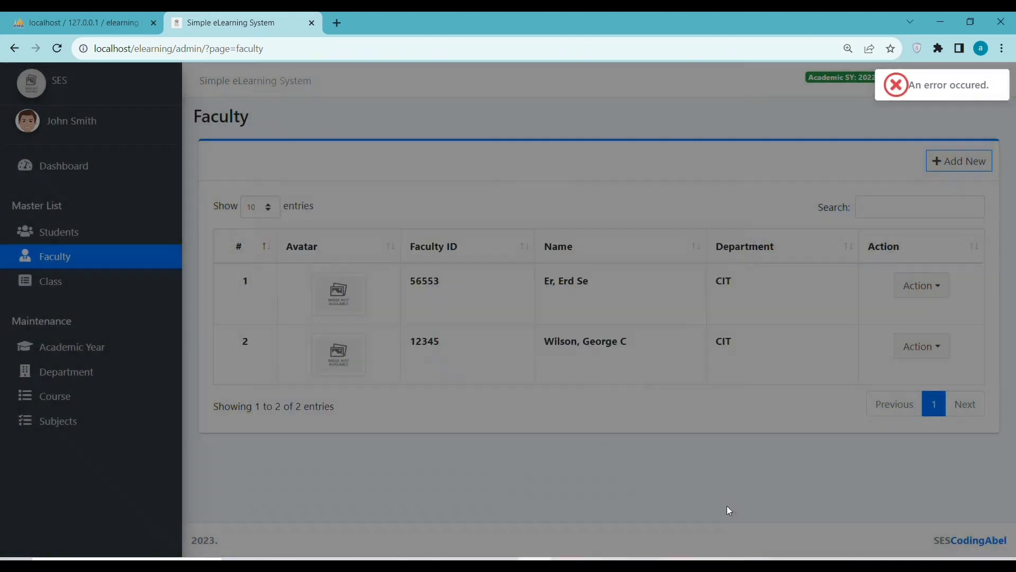
left_click(910, 291)
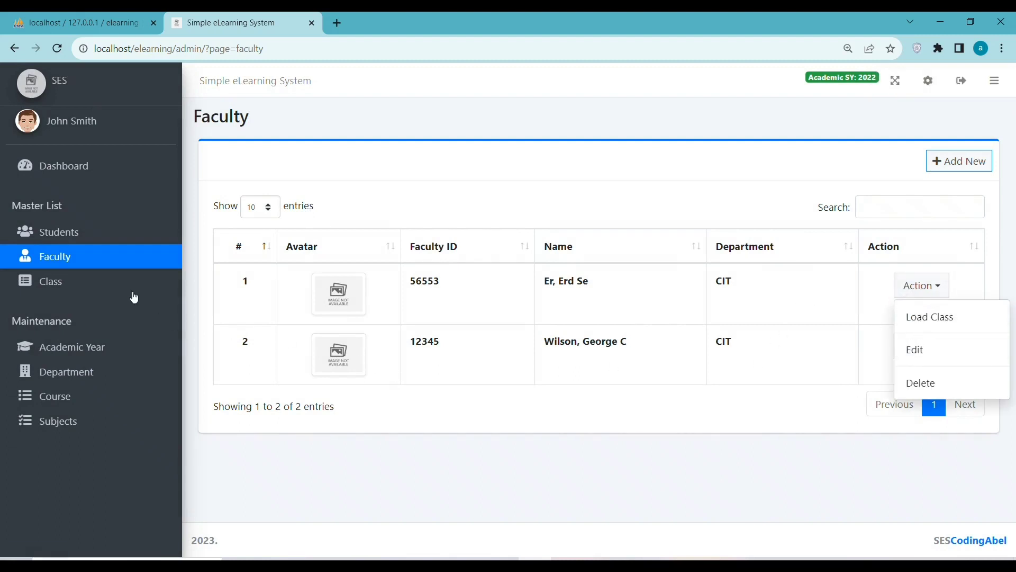
left_click(93, 239)
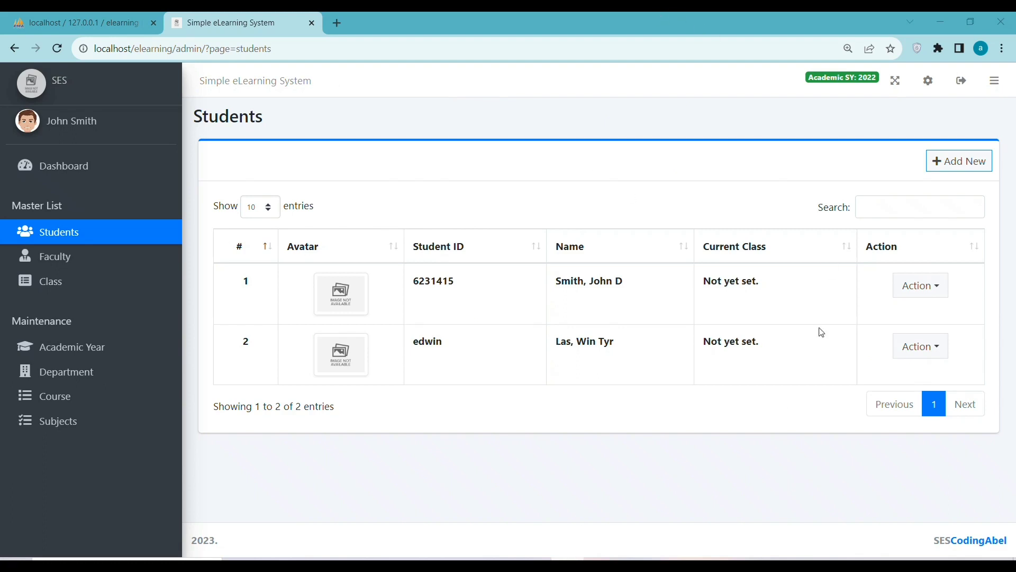
Open the first student's edit form and close it without changes.
left_click(931, 294)
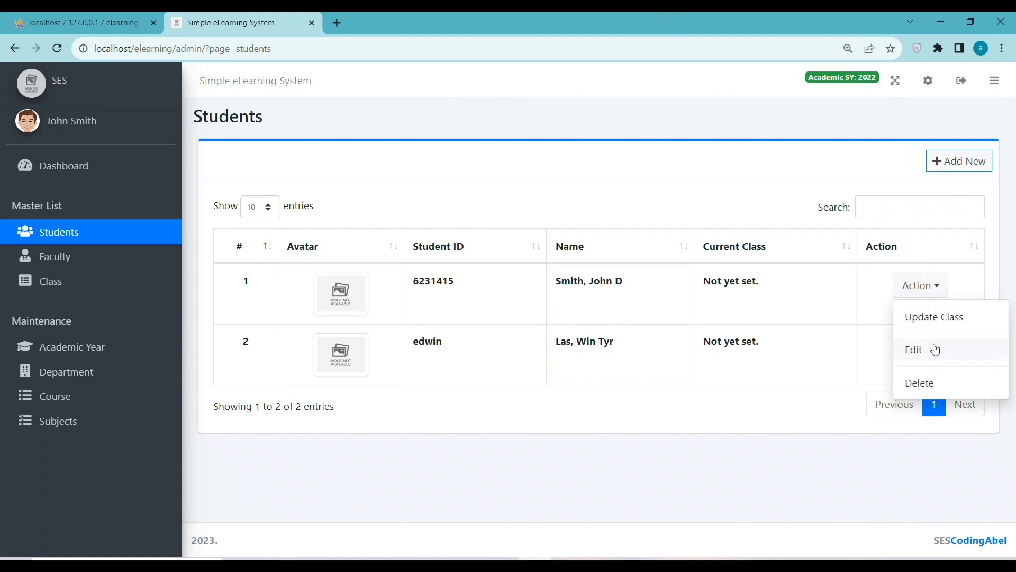
left_click(935, 348)
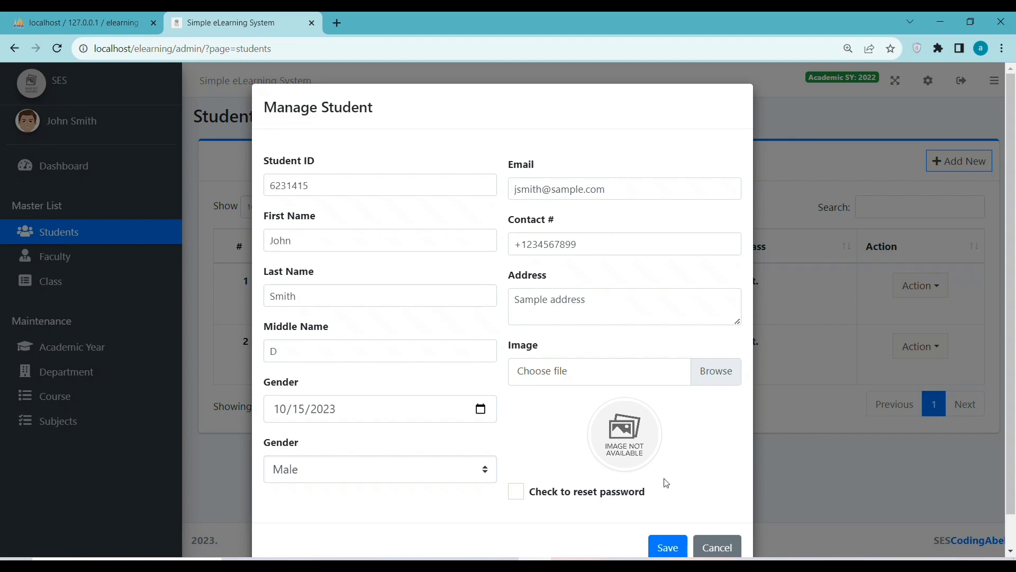
left_click(720, 550)
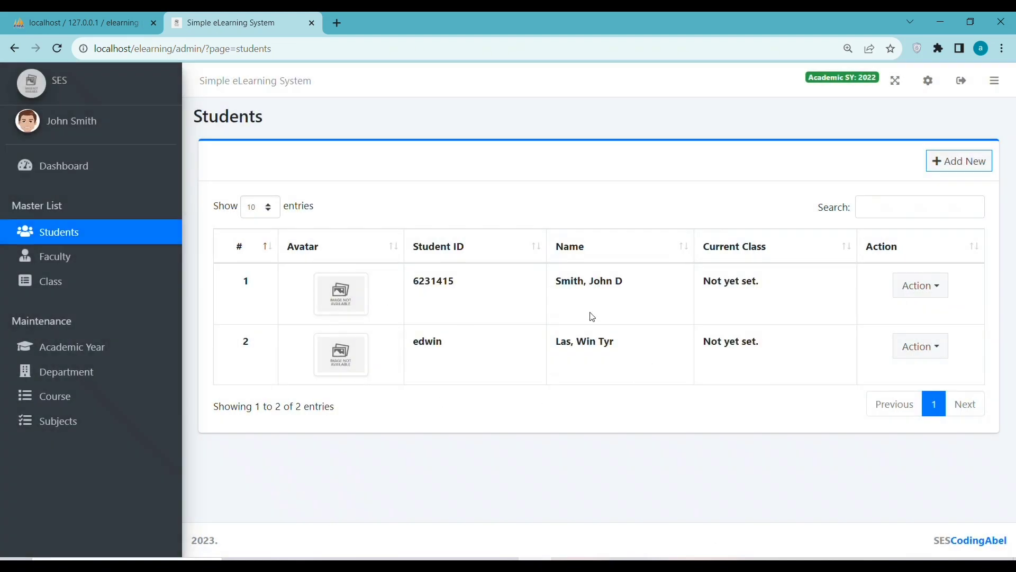
Save the second student's record with 'Check to reset password' ticked, close it, and return to Dashboard.
left_click(943, 353)
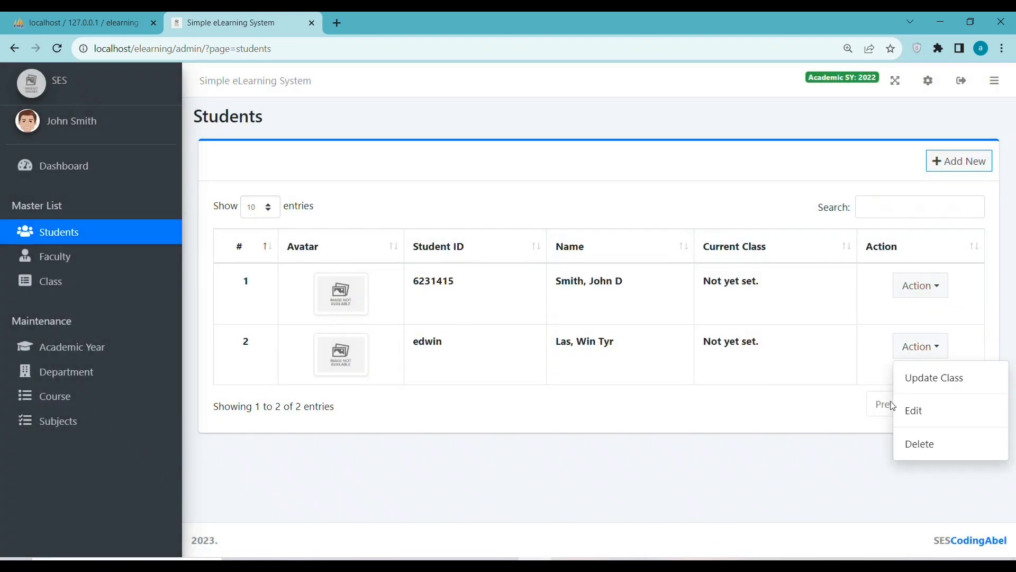
left_click(935, 410)
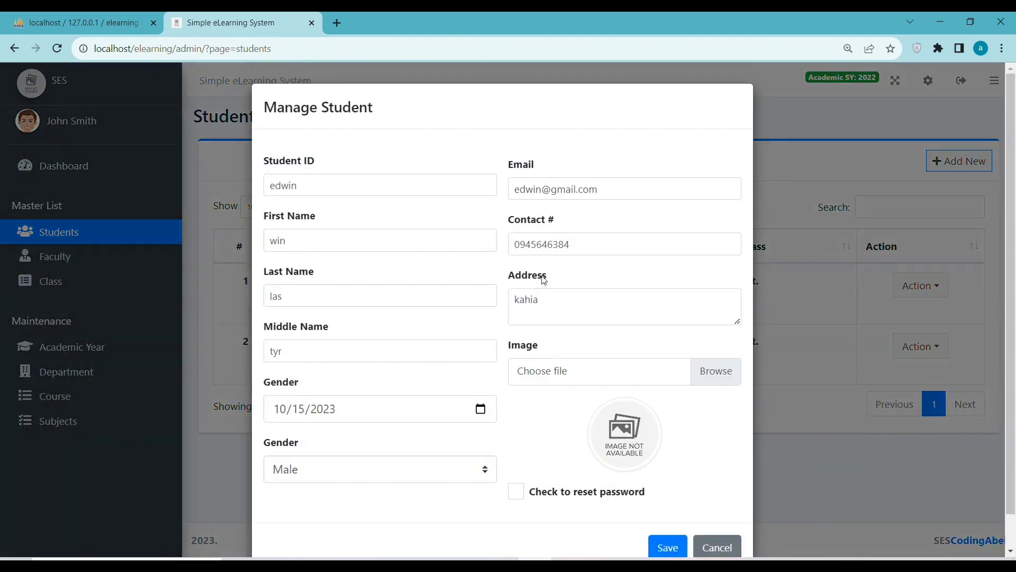
scroll(582, 270, "down", 1)
scroll(610, 433, "up", 1)
left_click(515, 491)
scroll(515, 493, "down", 1)
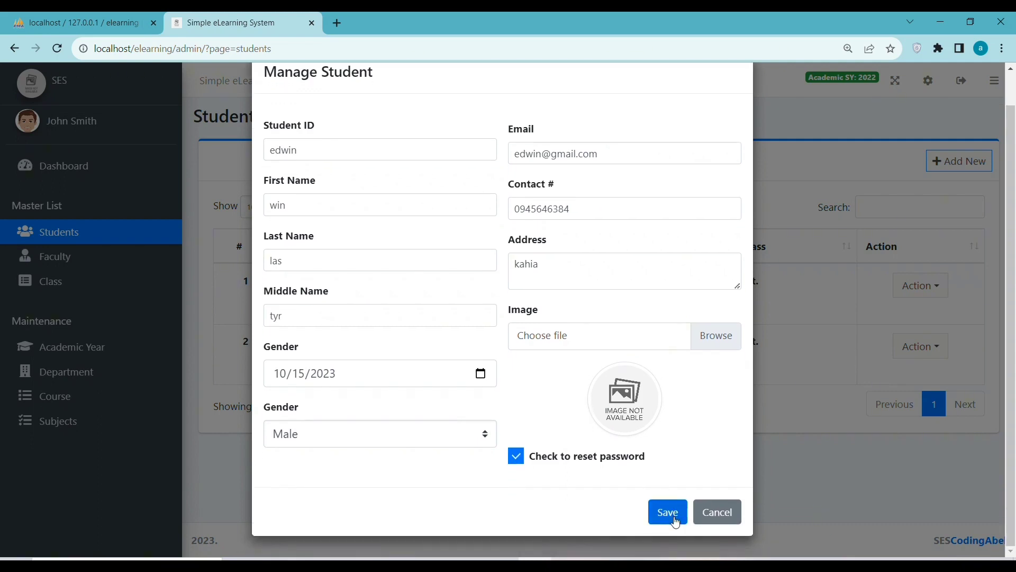
left_click(668, 512)
scroll(710, 529, "up", 1)
left_click(716, 546)
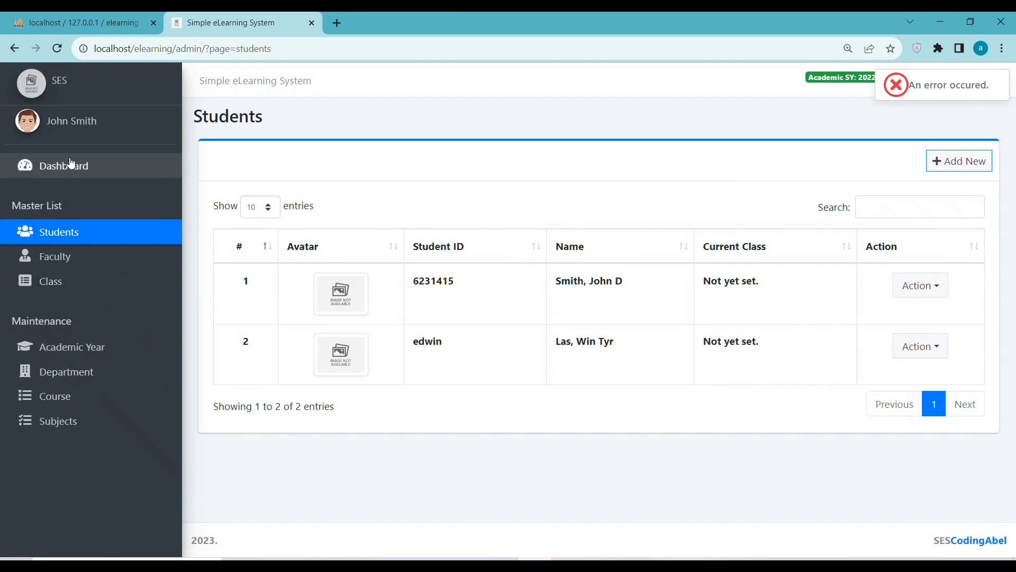
left_click(130, 166)
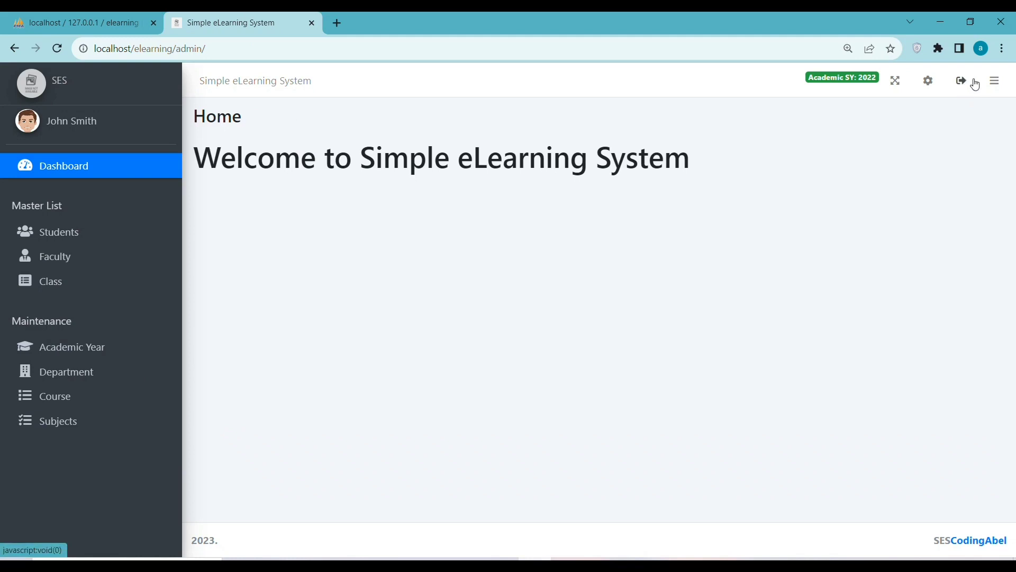
Log out of the admin side from the system information menu.
left_click(993, 81)
left_click(993, 81)
left_click(929, 81)
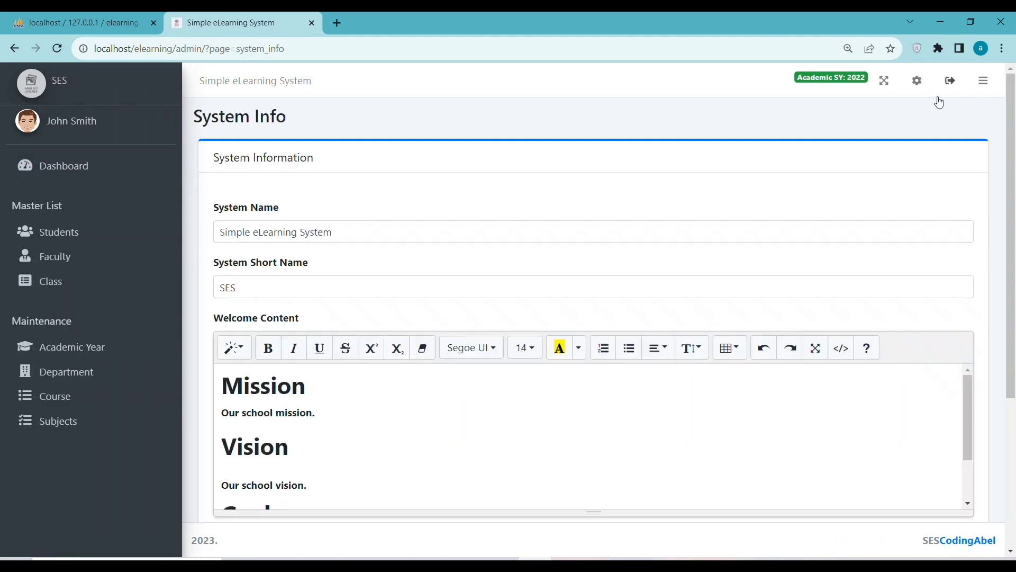
scroll(940, 102, "down", 4)
scroll(940, 102, "up", 3)
scroll(746, 200, "down", 5)
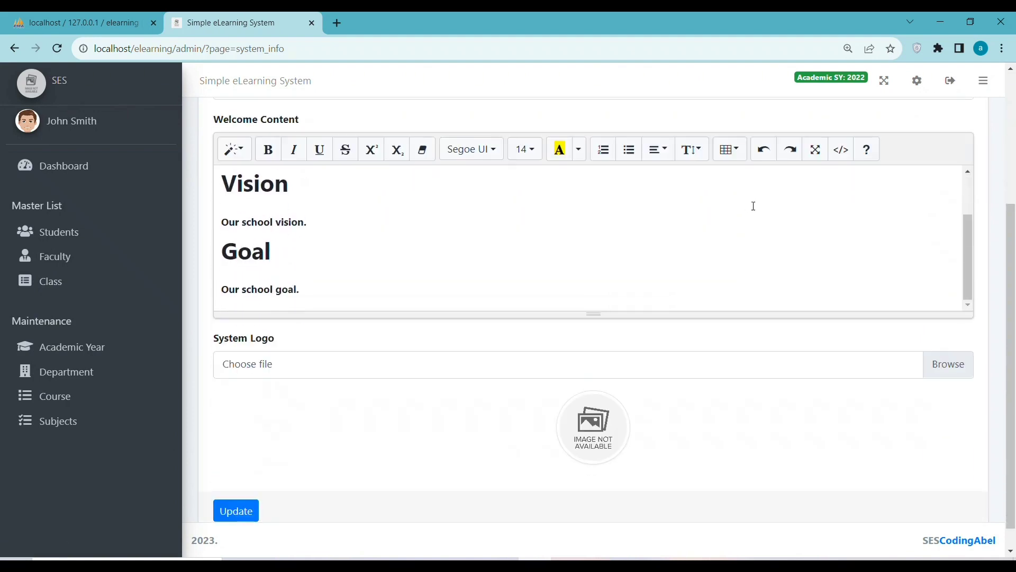
left_click(950, 80)
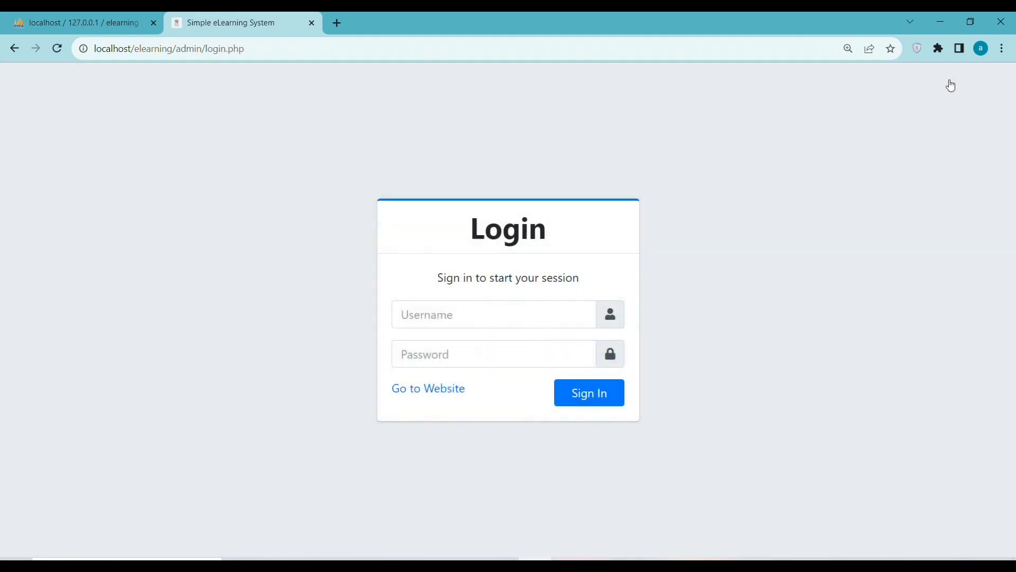
Try signing in on the Faculty login with a retyped password, then return to the public portal.
left_click(427, 395)
left_click(499, 252)
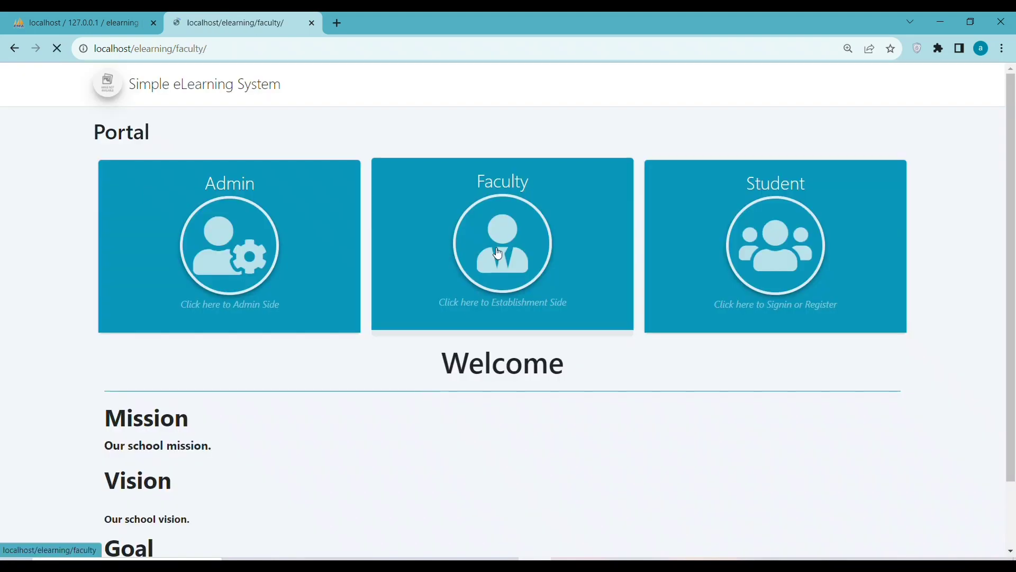
left_click(591, 392)
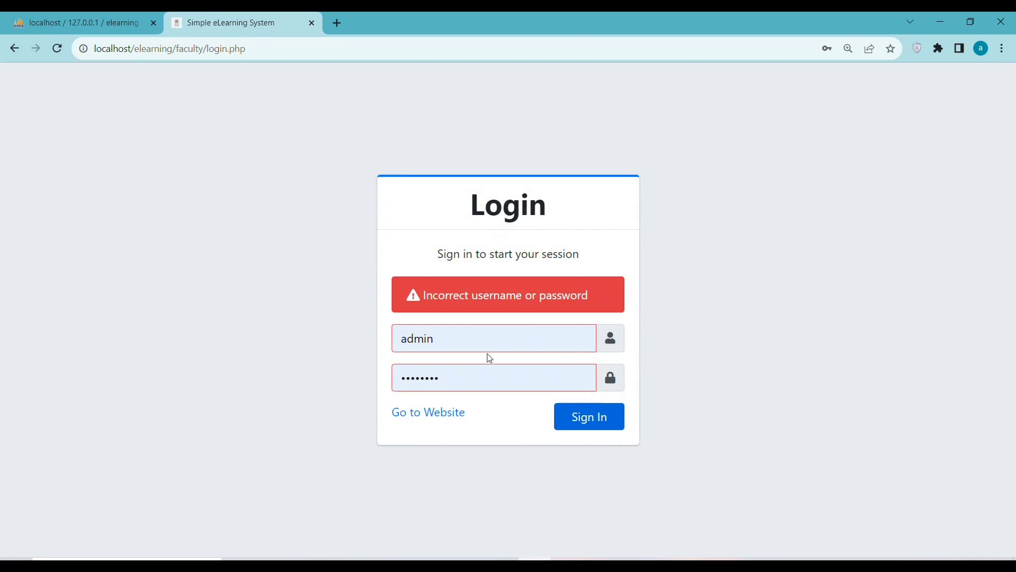
left_click_drag(463, 379, 323, 372)
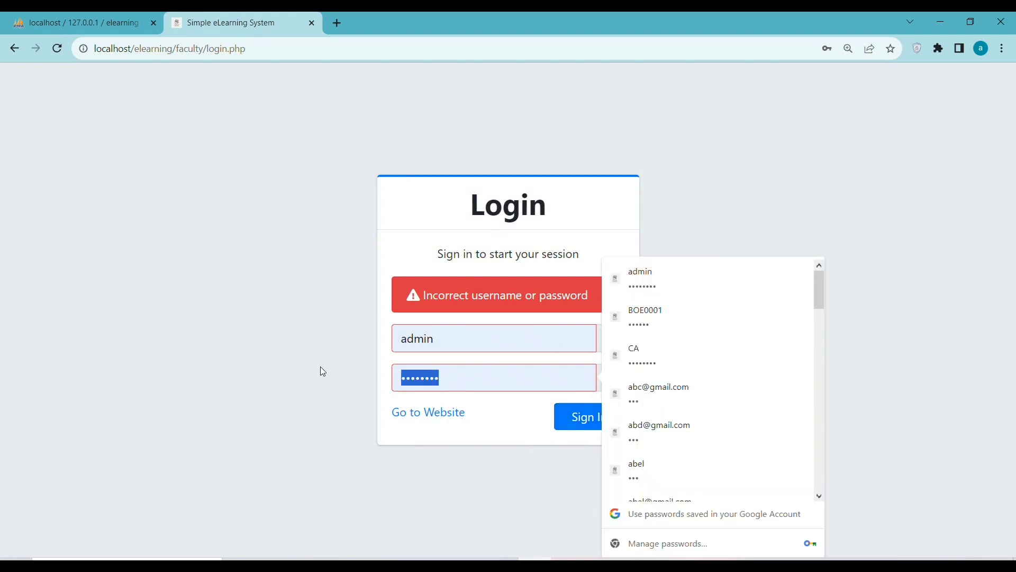
type("****")
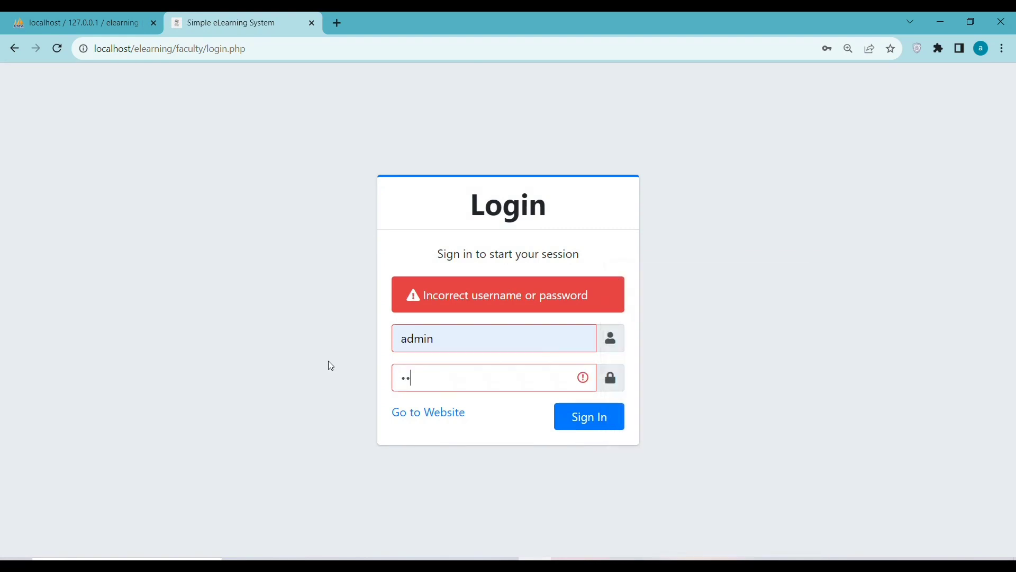
type("*")
left_click(443, 414)
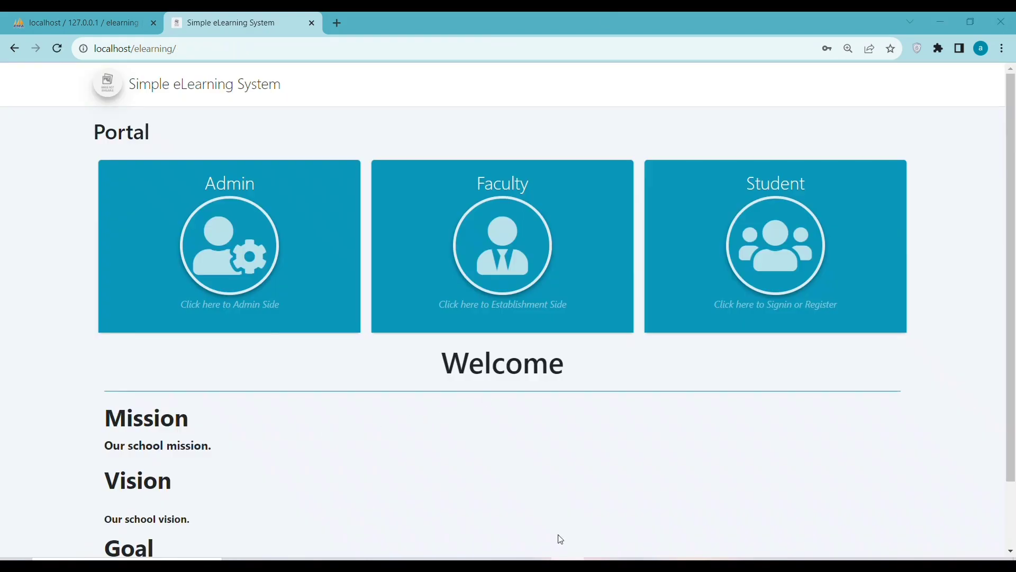
On the Faculty login, paste the faculty e-mail as username and type a new password.
left_click(416, 296)
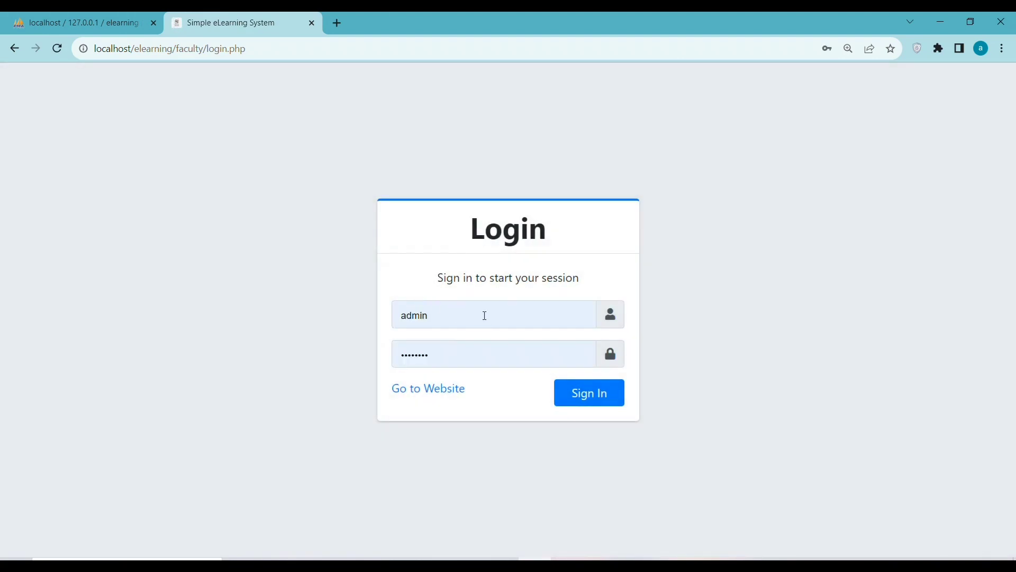
left_click_drag(451, 315, 393, 318)
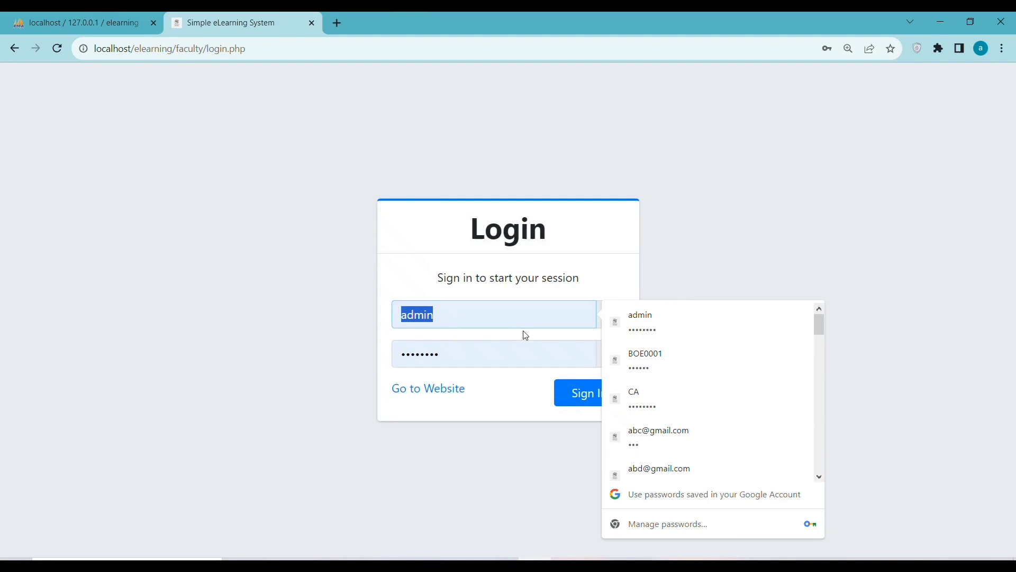
key("ctrl+v")
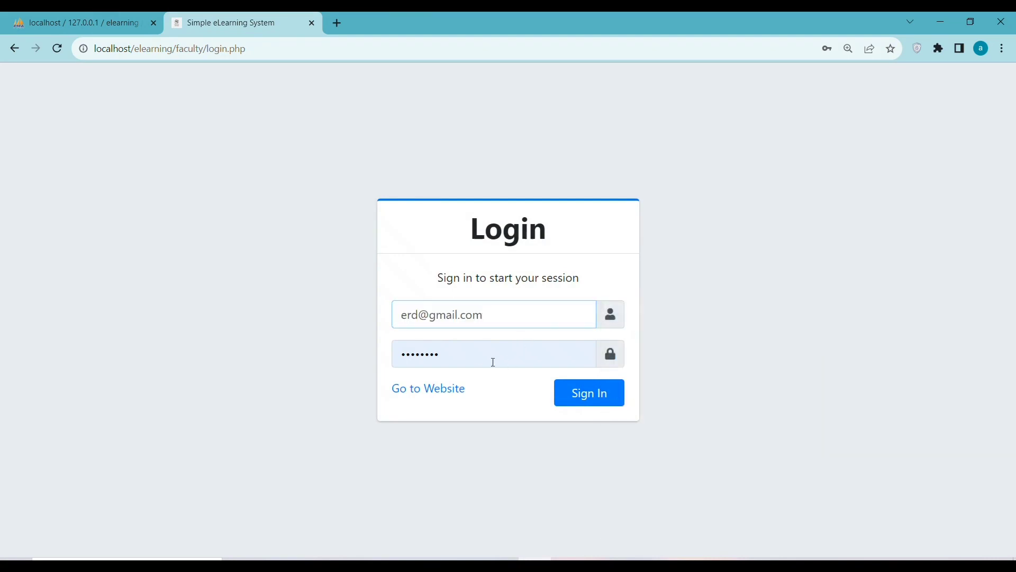
left_click(476, 359)
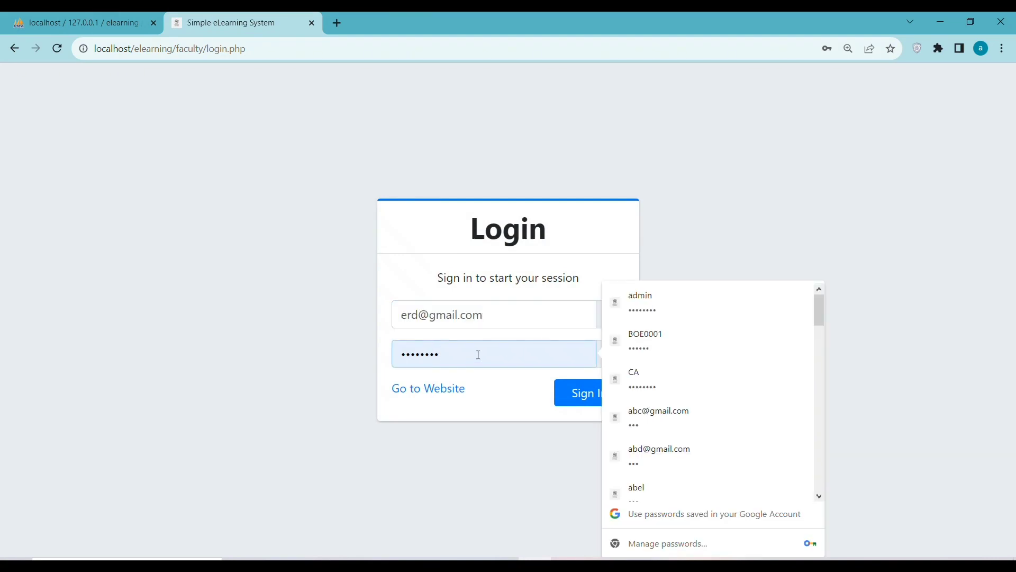
key("BackSpace")
key("BackSpace")
key("BackSpace")
key("BackSpace")
key("BackSpace")
key("BackSpace")
key("BackSpace")
key("BackSpace")
key("BackSpace")
type("ass: ad")
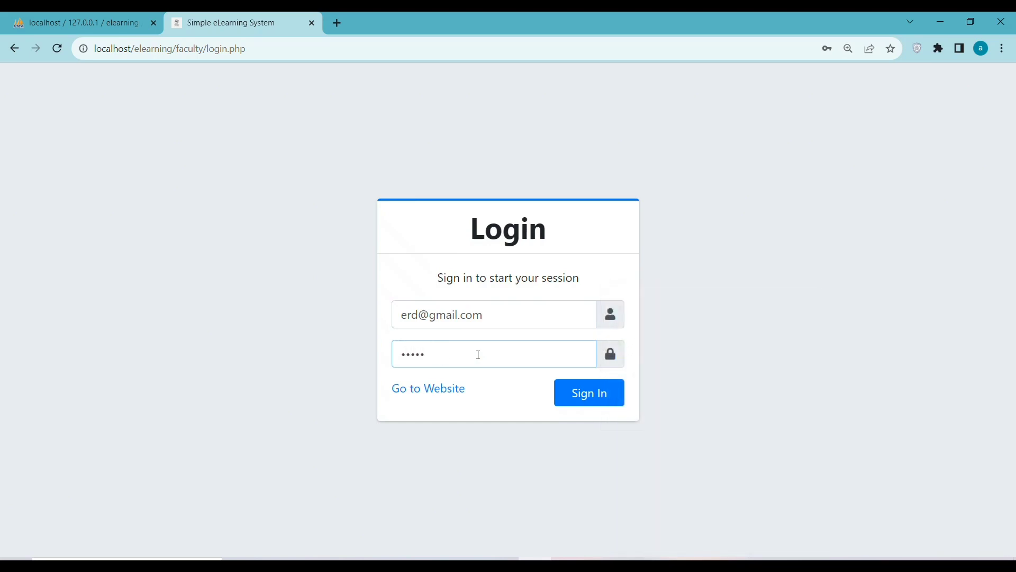
type("min")
key("alt+Tab")
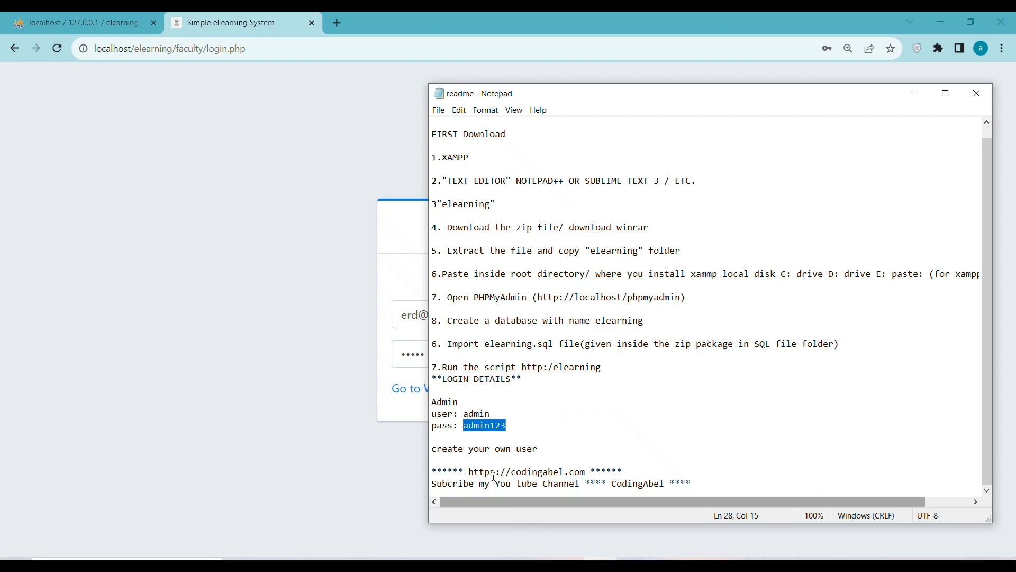
Copy the admin user name from readme.txt and paste it over the faculty Password field.
double_click(479, 414)
right_click(477, 414)
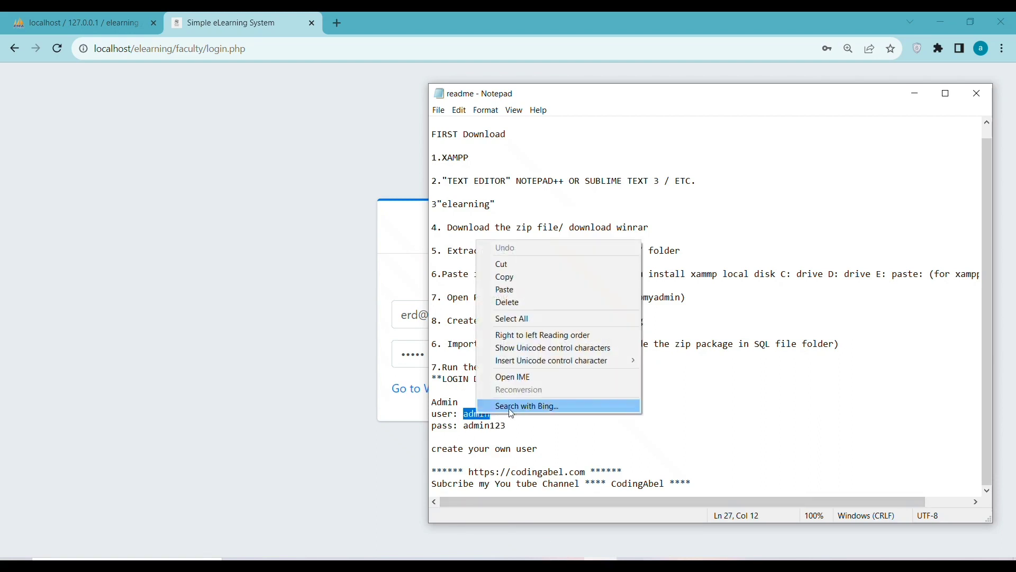
left_click(505, 276)
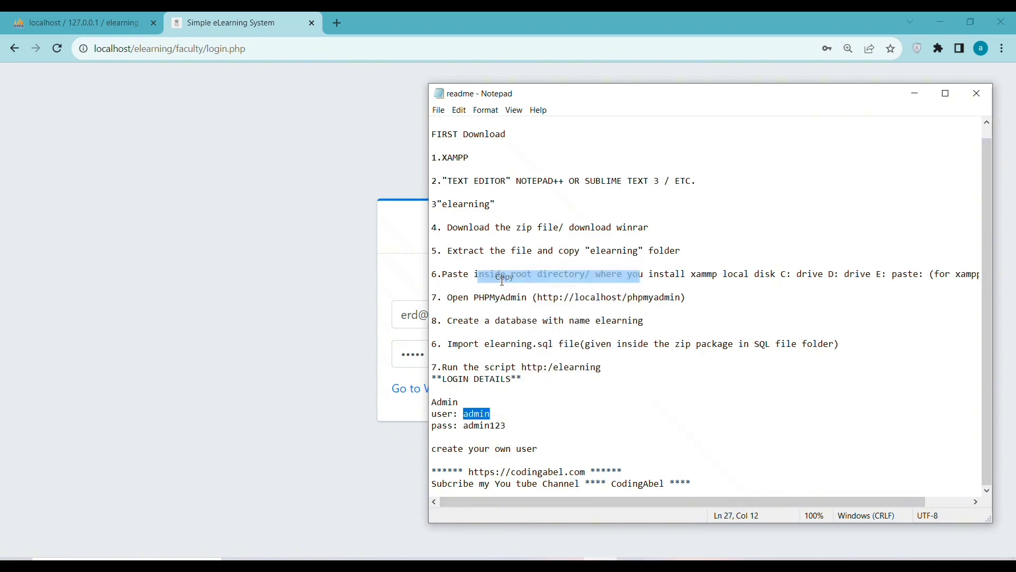
left_click(411, 355)
double_click(410, 355)
right_click(410, 355)
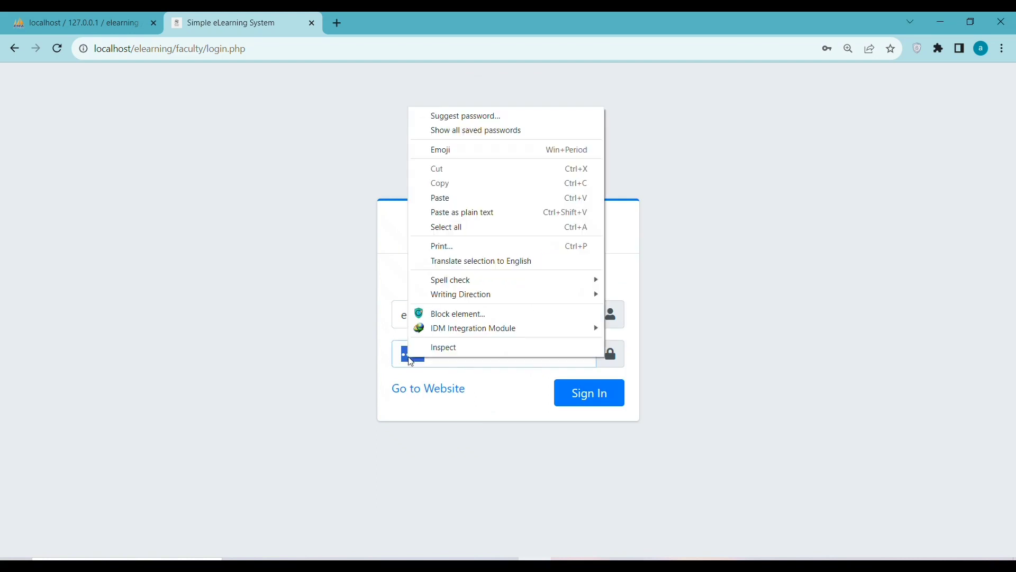
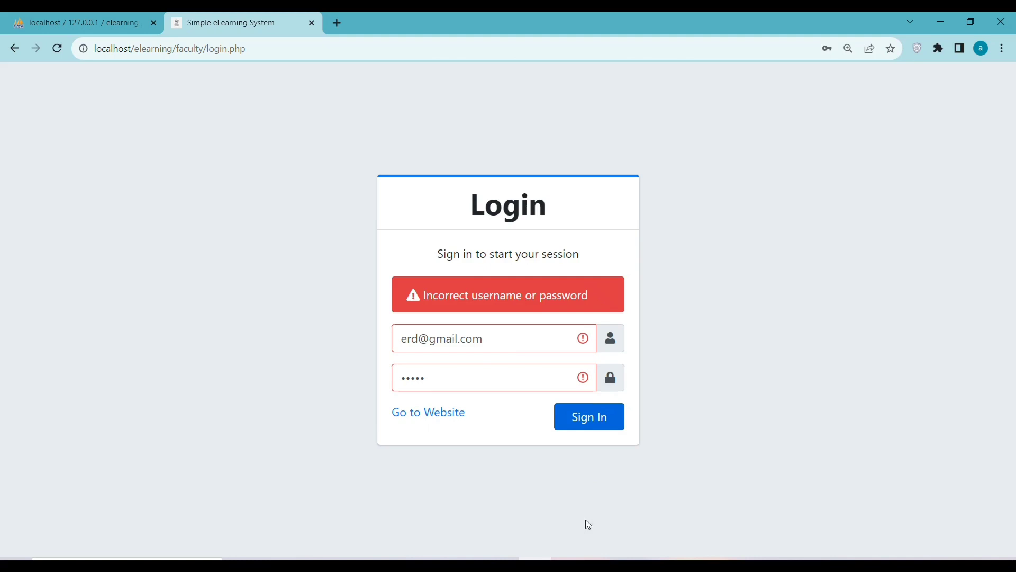
Reopen the faculty login, clear its autofilled username, and go from the portal to the Admin login.
key("alt+Left")
left_click(488, 294)
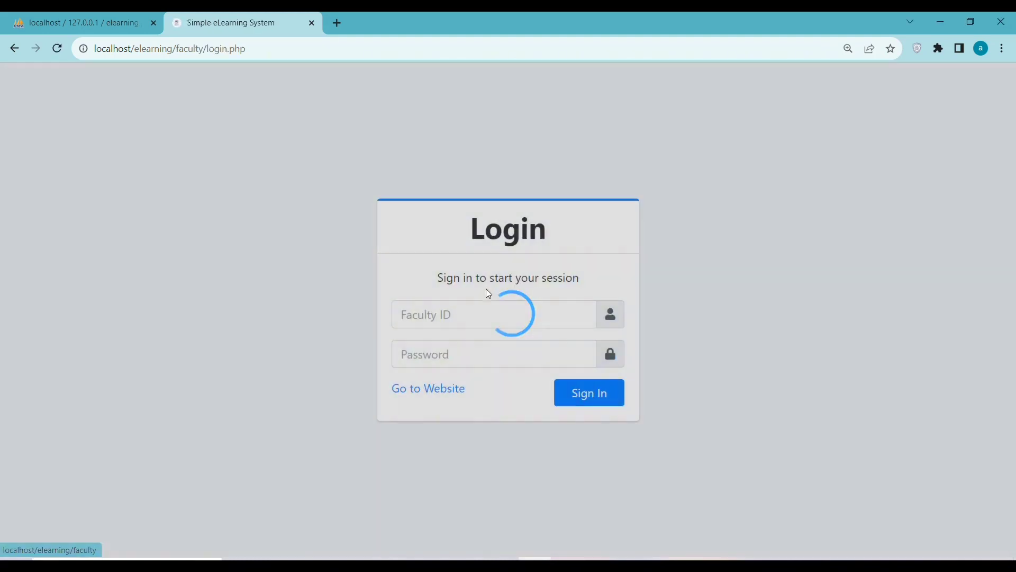
double_click(434, 315)
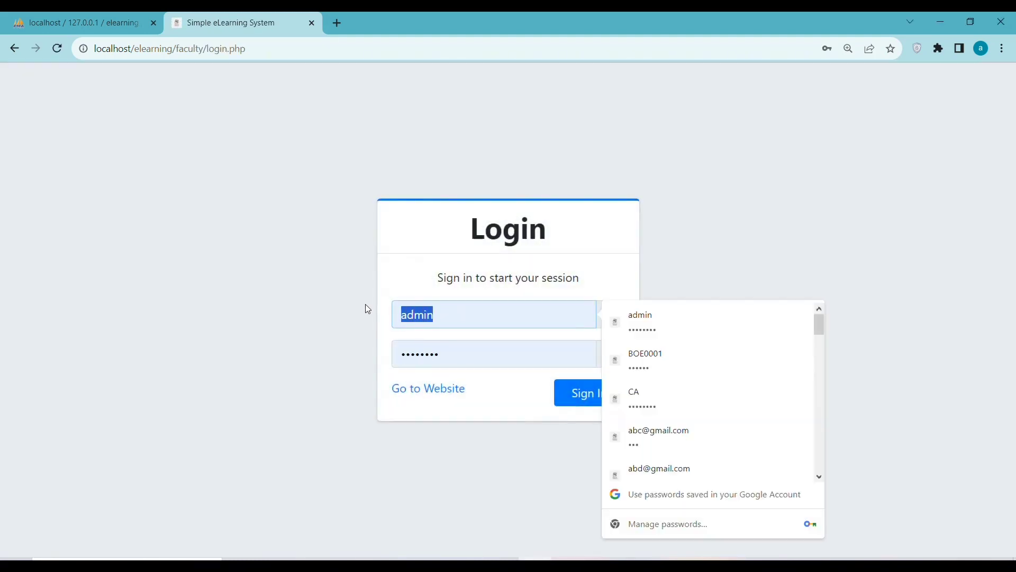
key("BackSpace")
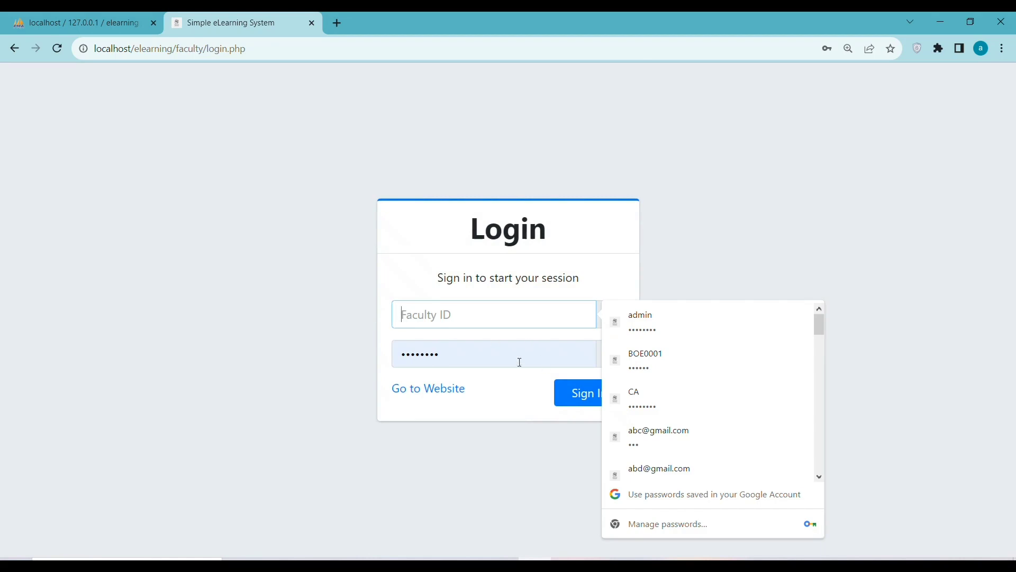
left_click(422, 388)
left_click(288, 256)
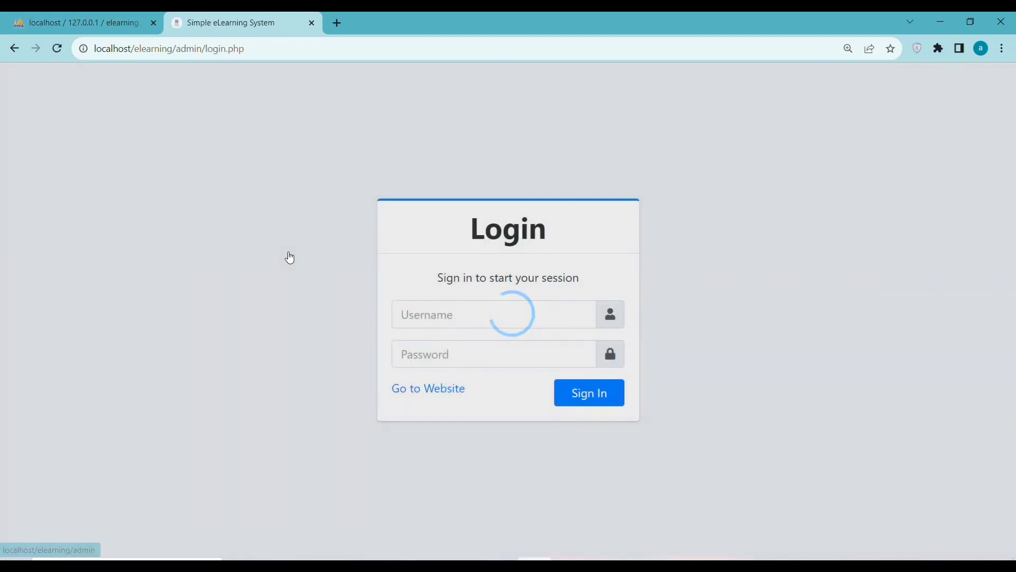
Sign in as admin, open the second student's edit form, cancel it, then view the Faculty list.
left_click(590, 395)
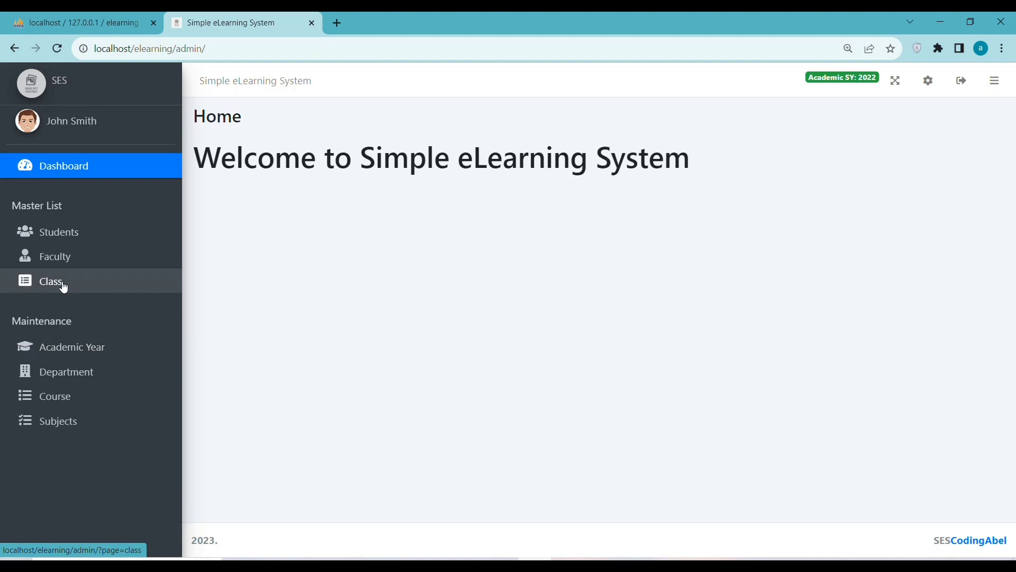
left_click(93, 241)
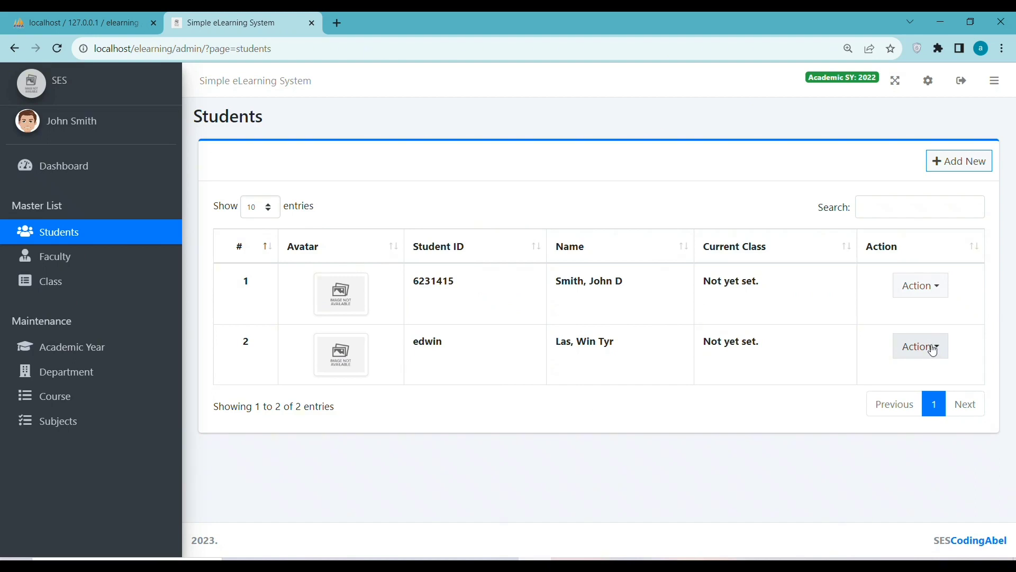
left_click(934, 350)
left_click(929, 411)
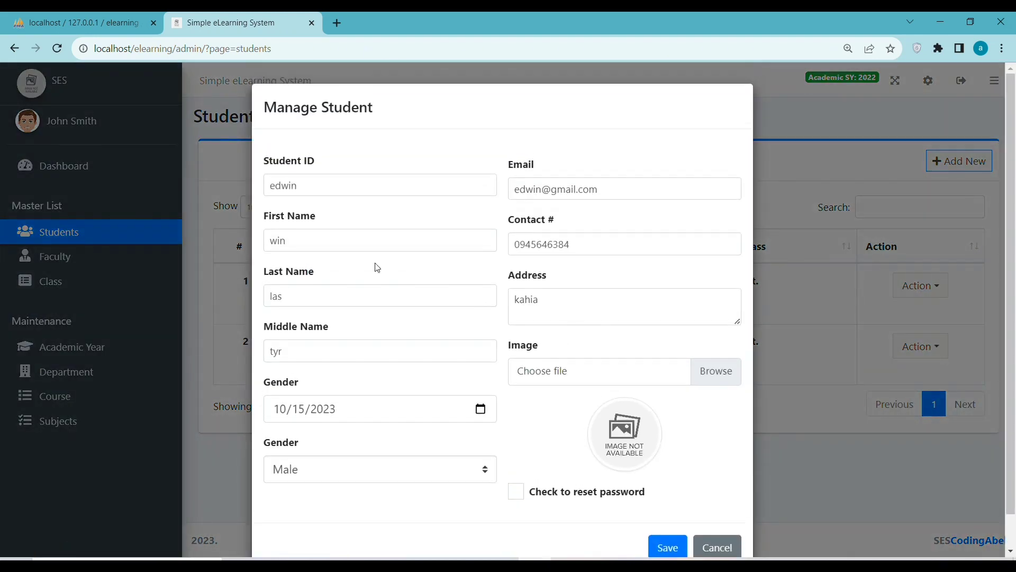
left_click_drag(613, 190, 492, 175)
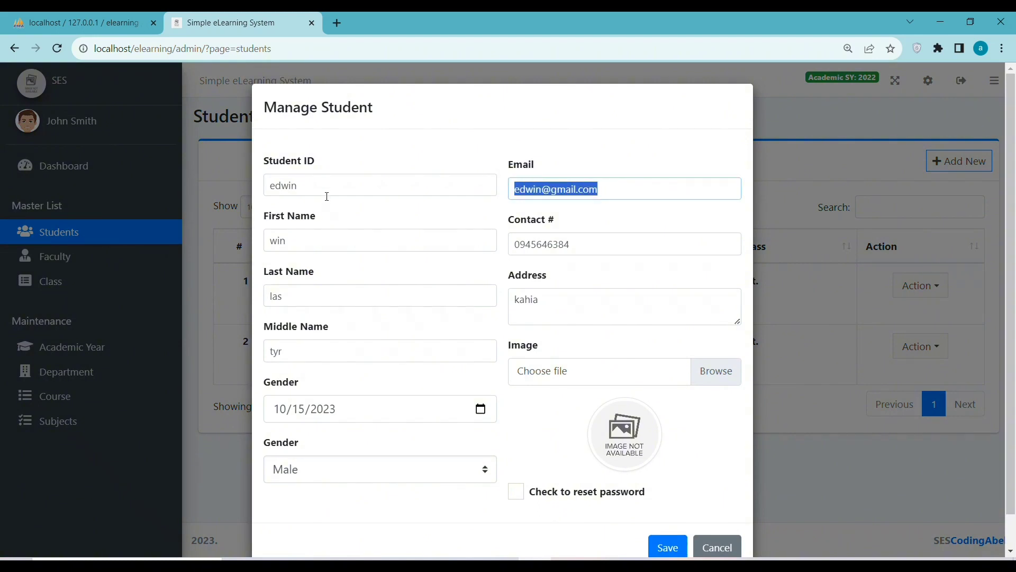
left_click(713, 546)
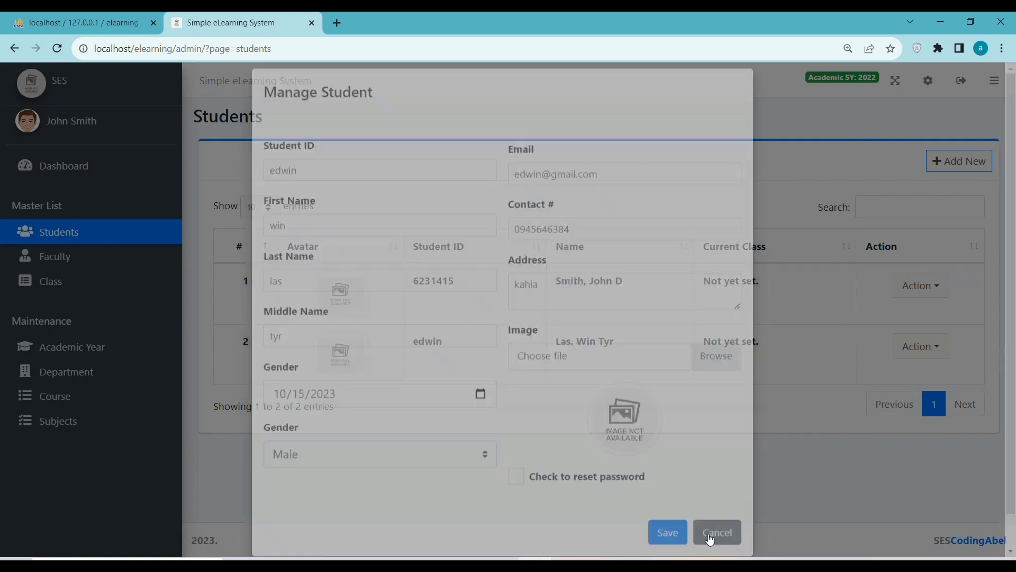
left_click(70, 256)
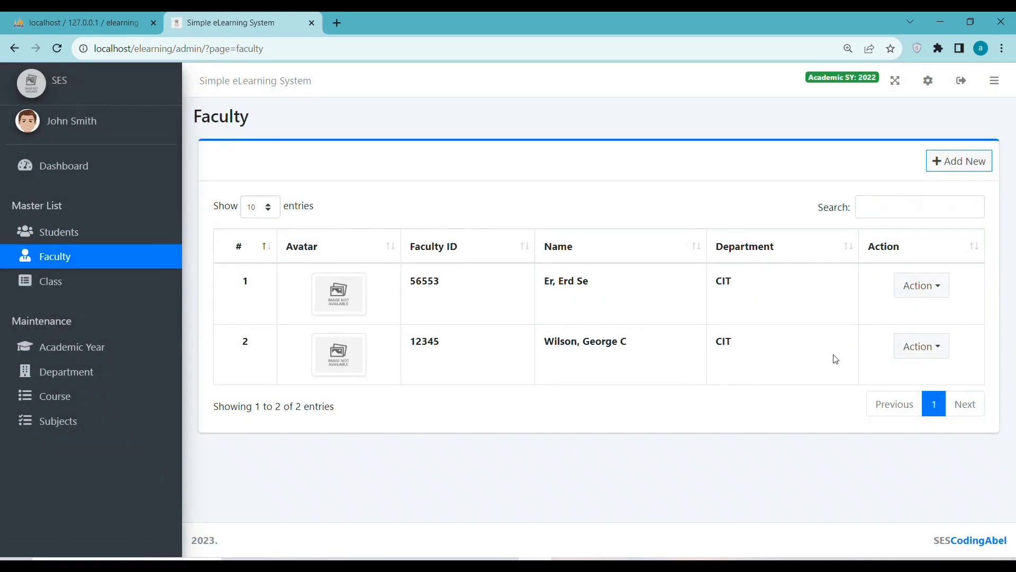
Review faculty 56553's edit form, close it unsaved, then go to the faculty Home page.
left_click(931, 287)
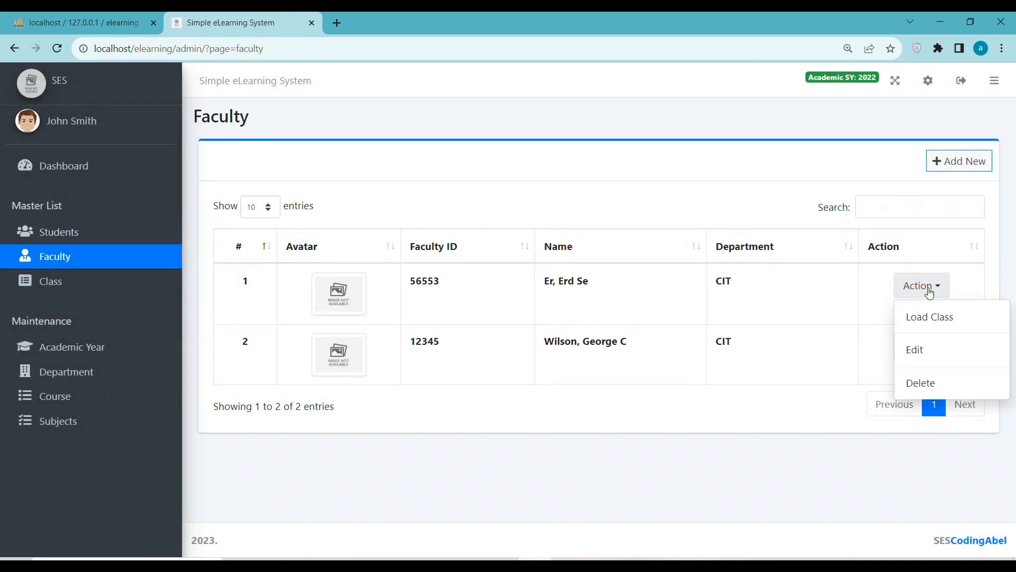
left_click(923, 357)
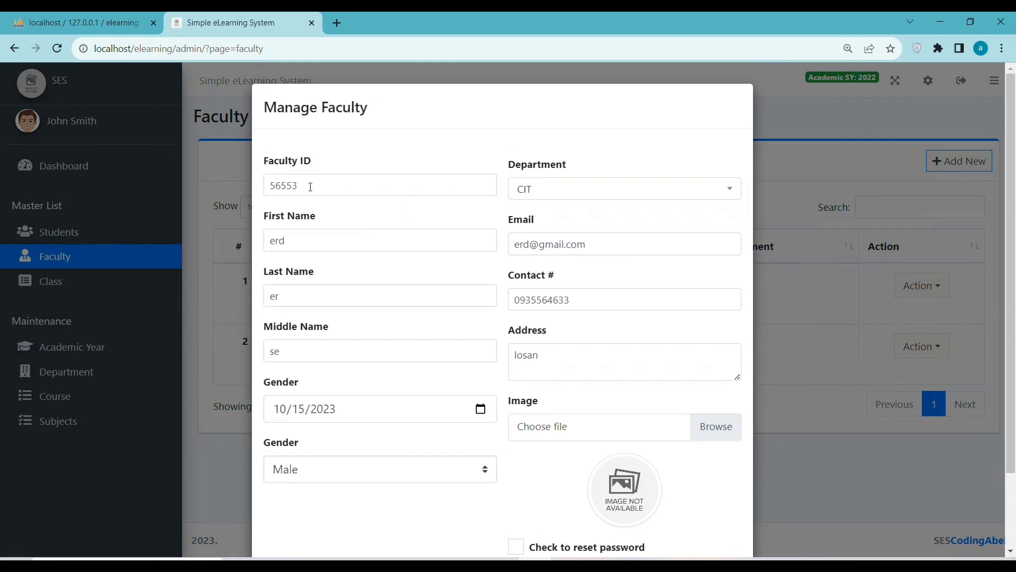
left_click_drag(311, 186, 242, 192)
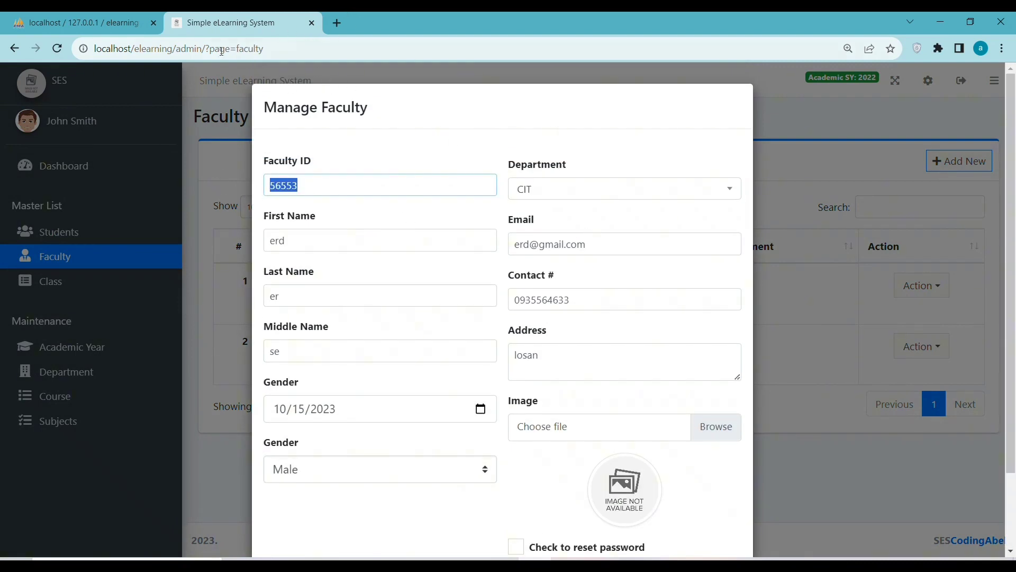
scroll(733, 485, "down", 2)
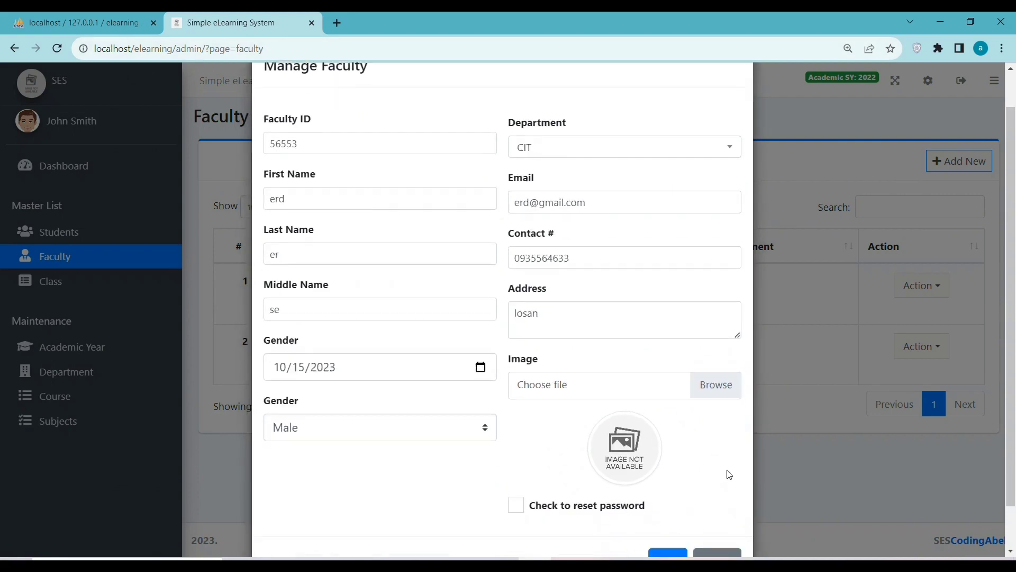
left_click(716, 512)
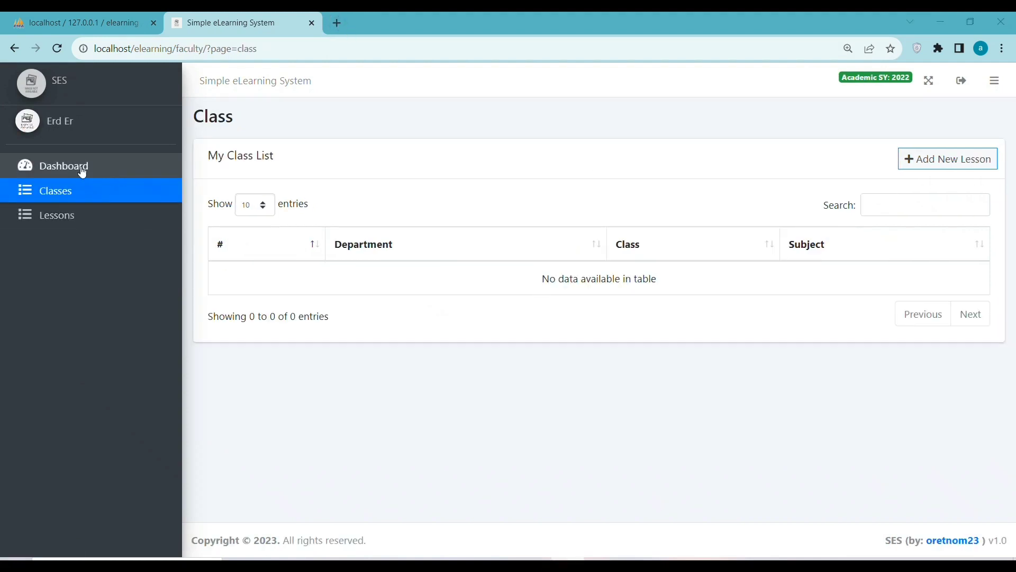
left_click(79, 165)
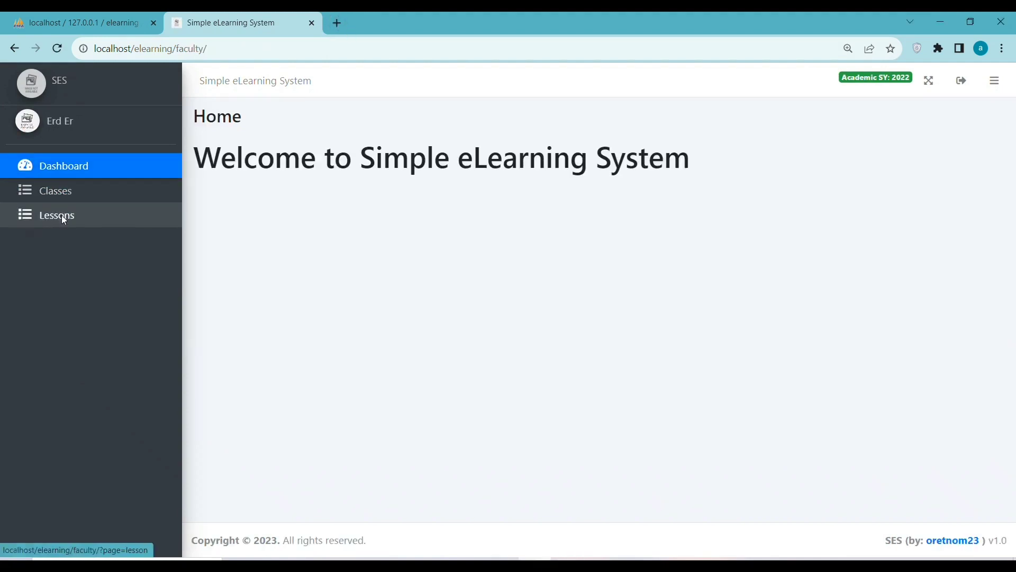
As faculty, browse Lessons and Class List, dismiss the add-lesson error, and reload the page.
left_click(61, 215)
left_click(60, 198)
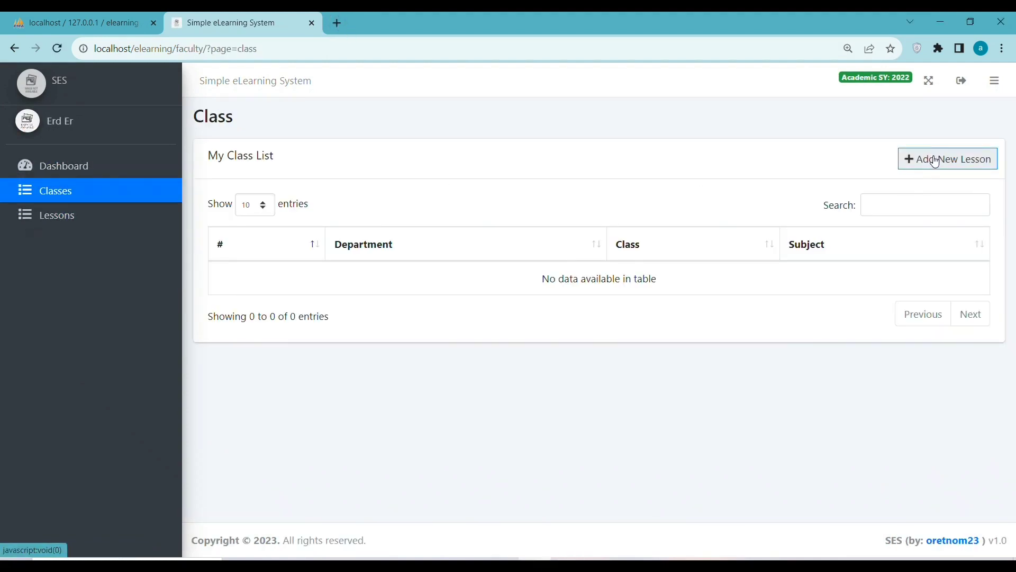
left_click(936, 160)
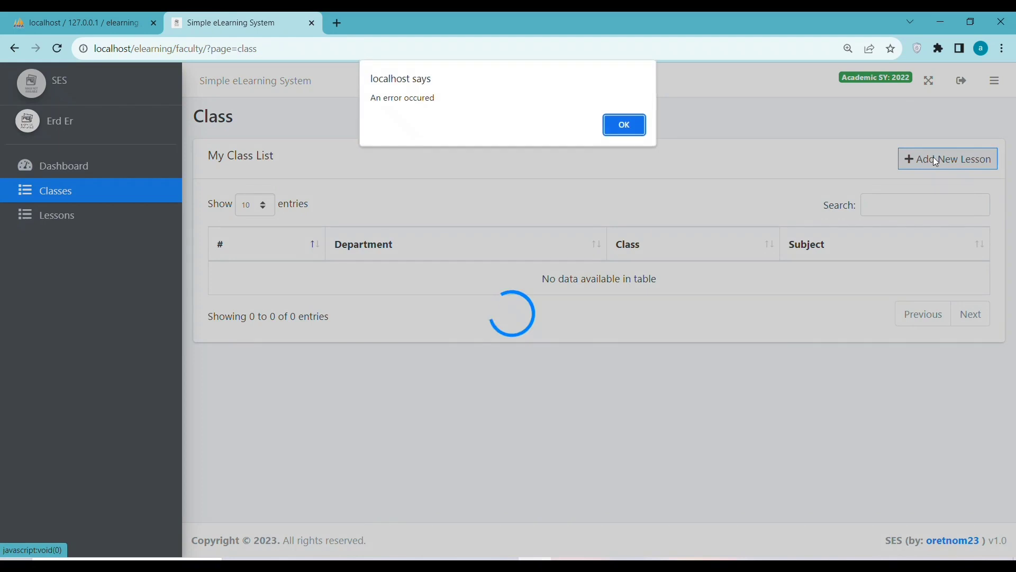
left_click(609, 122)
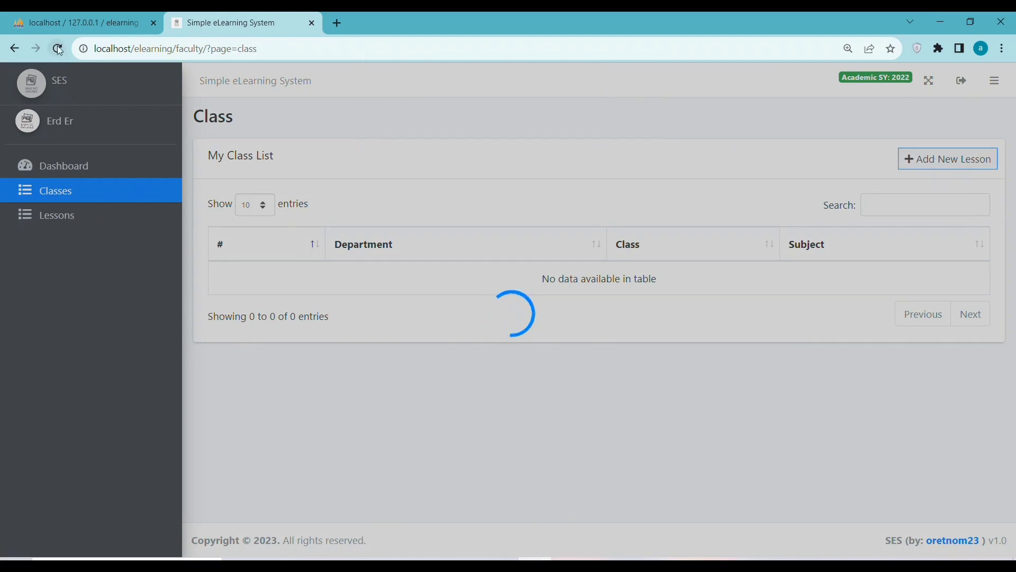
left_click(58, 46)
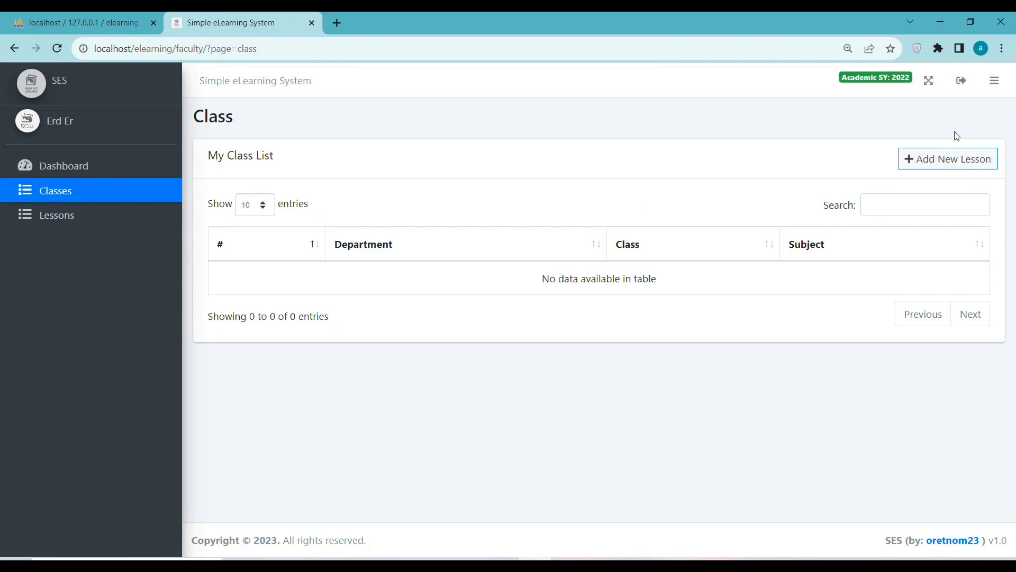
left_click(961, 80)
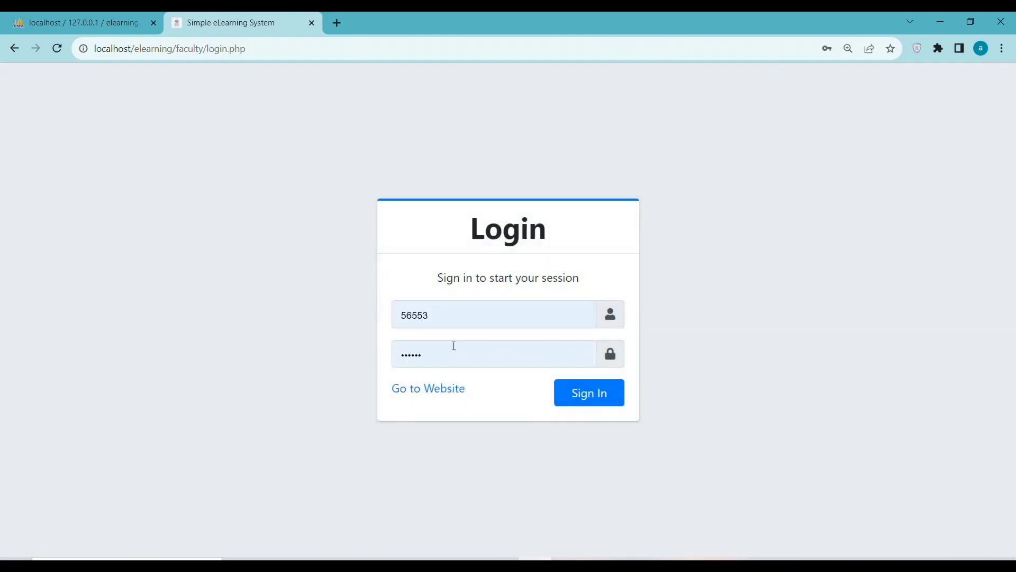
double_click(455, 316)
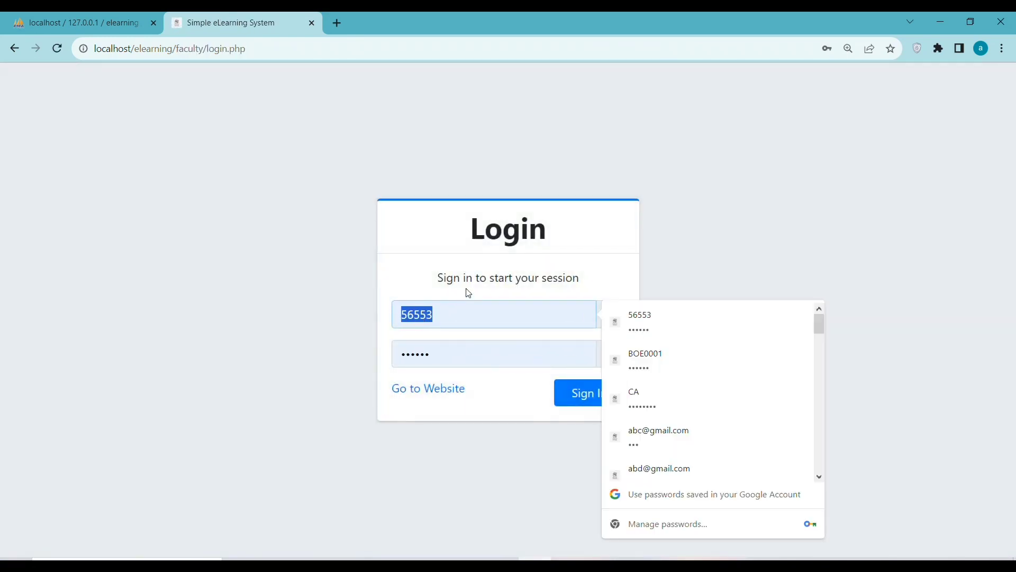
left_click_drag(589, 285, 398, 277)
double_click(194, 49)
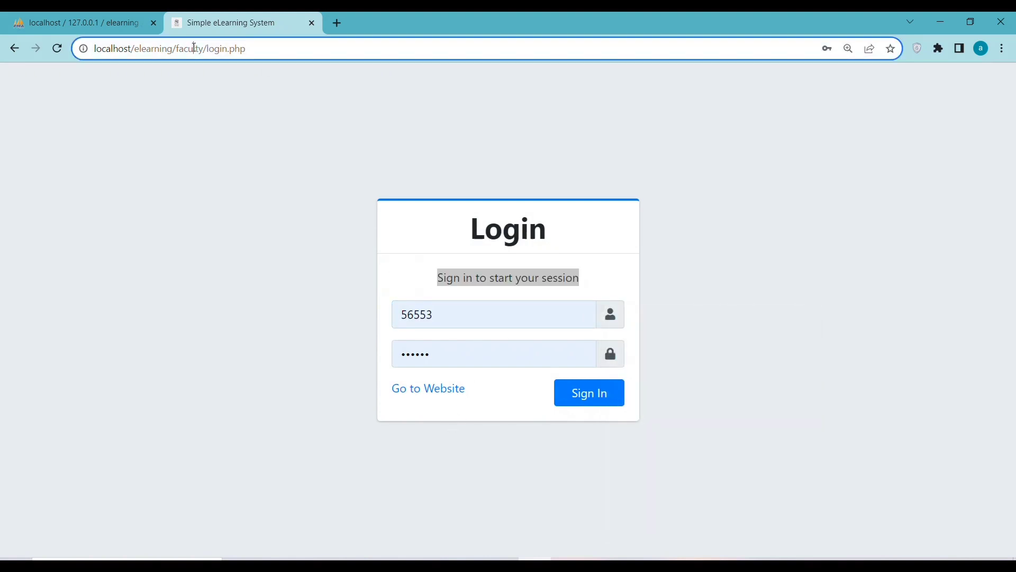
left_click(604, 395)
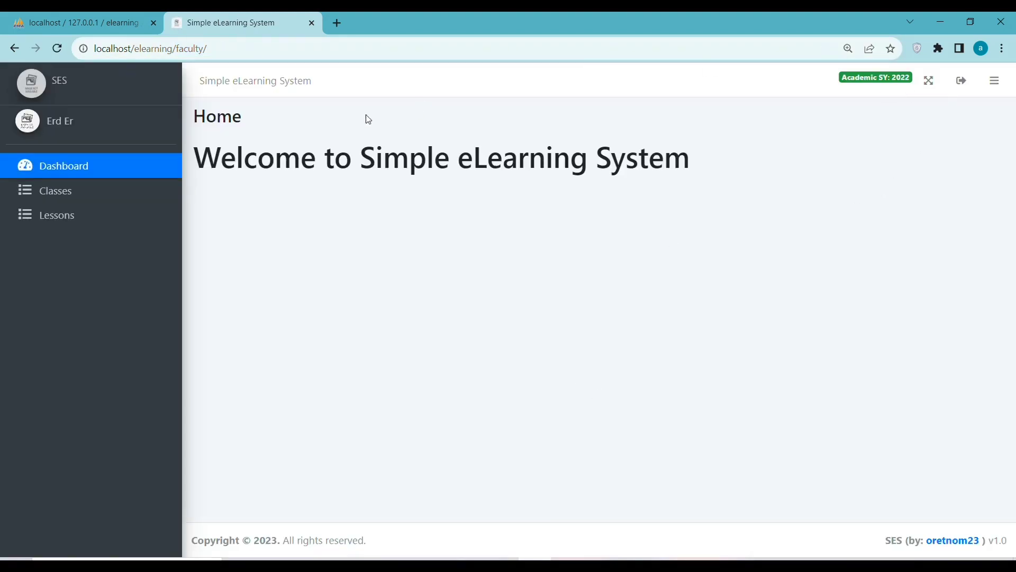
triple_click(82, 124)
left_click(963, 83)
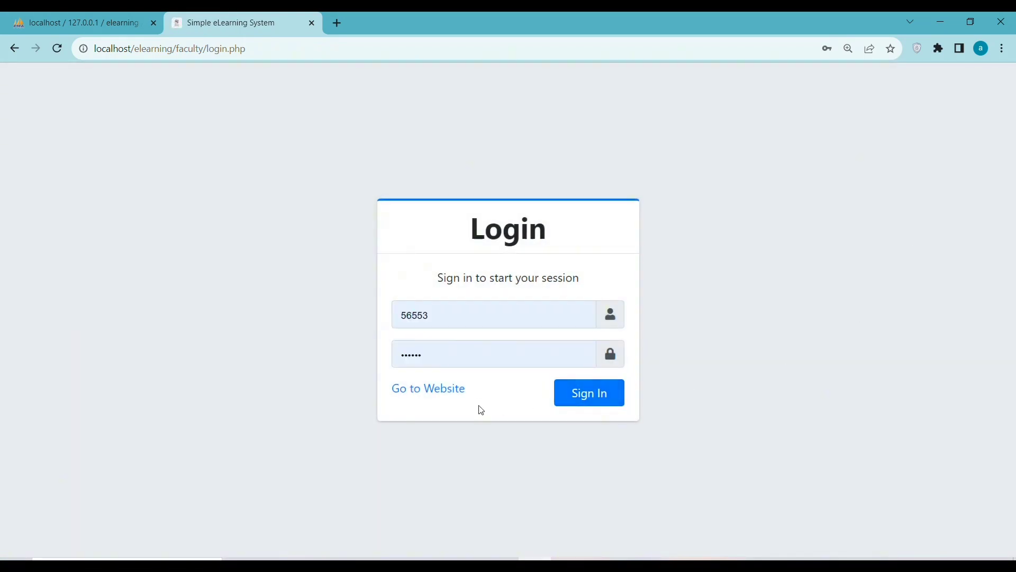
Visit the student login page, clear its autofilled Student ID, and return to the portal.
left_click(435, 390)
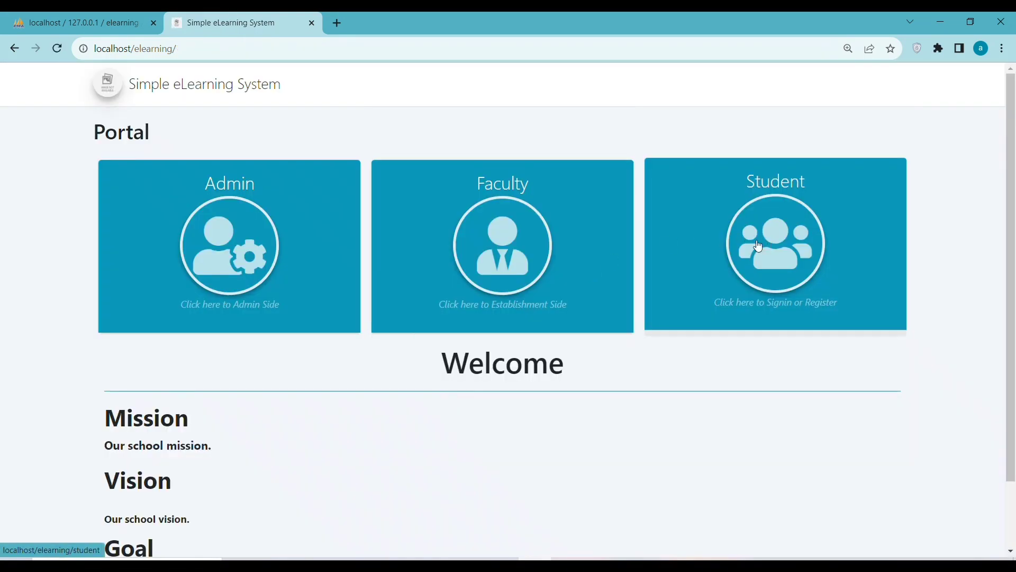
left_click(738, 262)
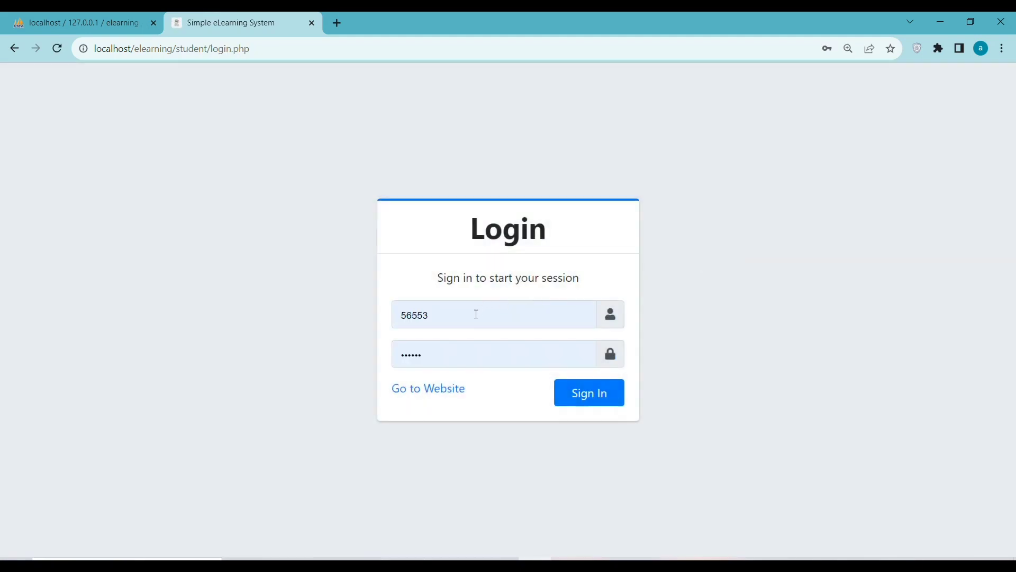
left_click(424, 393)
left_click(820, 257)
left_click(459, 315)
left_click_drag(459, 315, 355, 316)
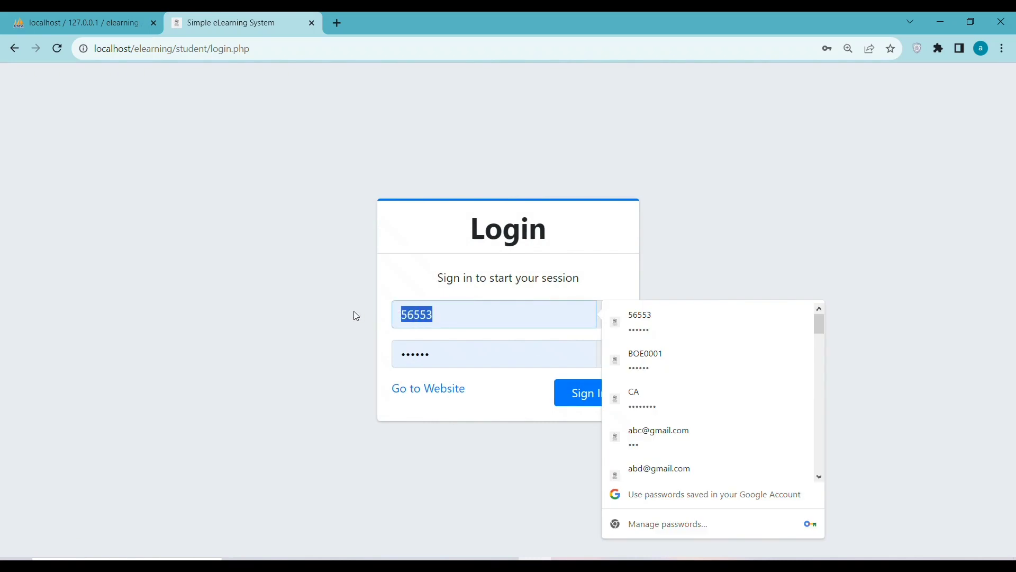
key("BackSpace")
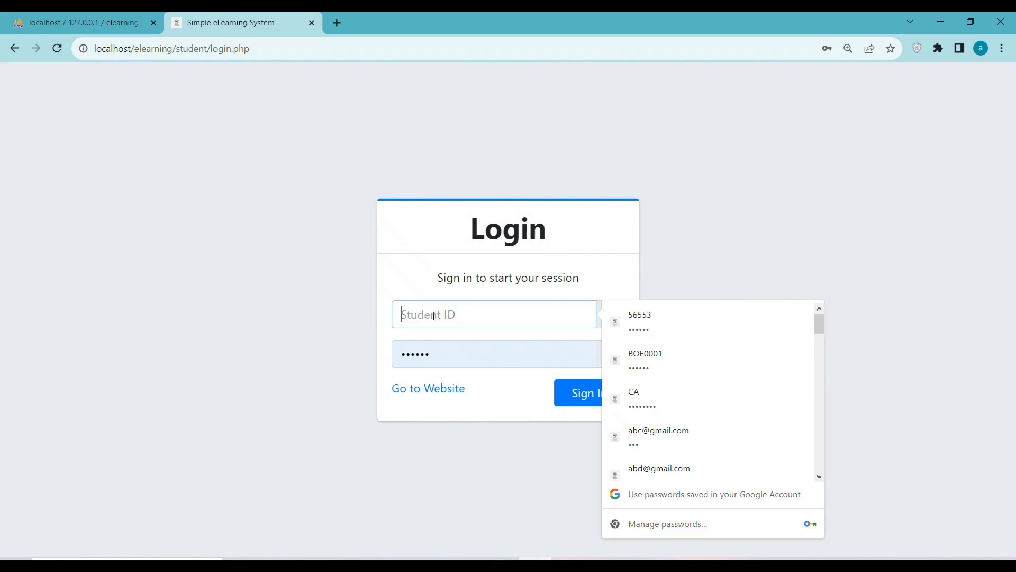
left_click(430, 391)
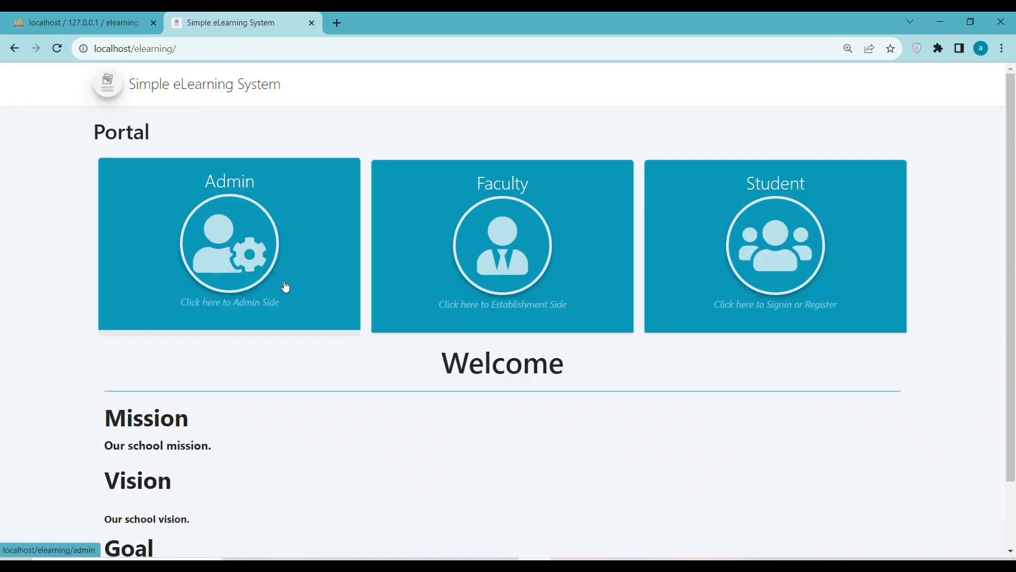
Sign in with the saved admin login and open the Students list.
left_click(287, 289)
left_click(510, 316)
left_click_drag(510, 316, 360, 317)
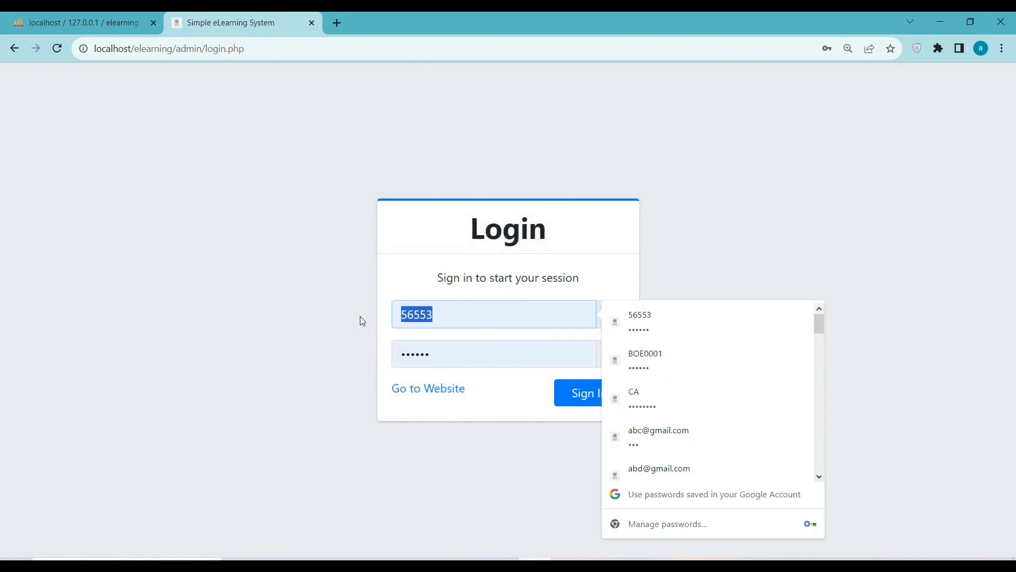
type("admin")
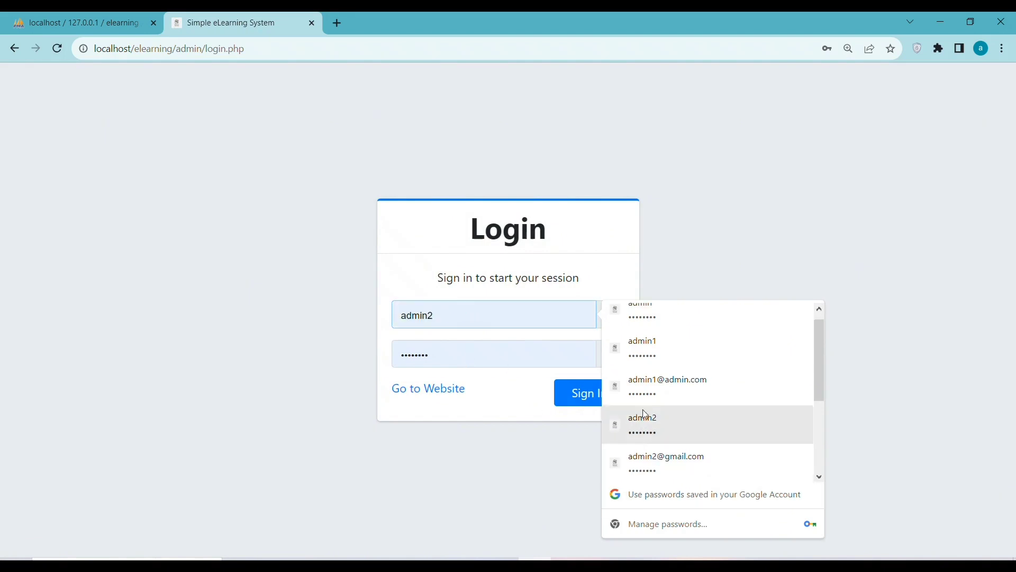
left_click(656, 315)
left_click(582, 395)
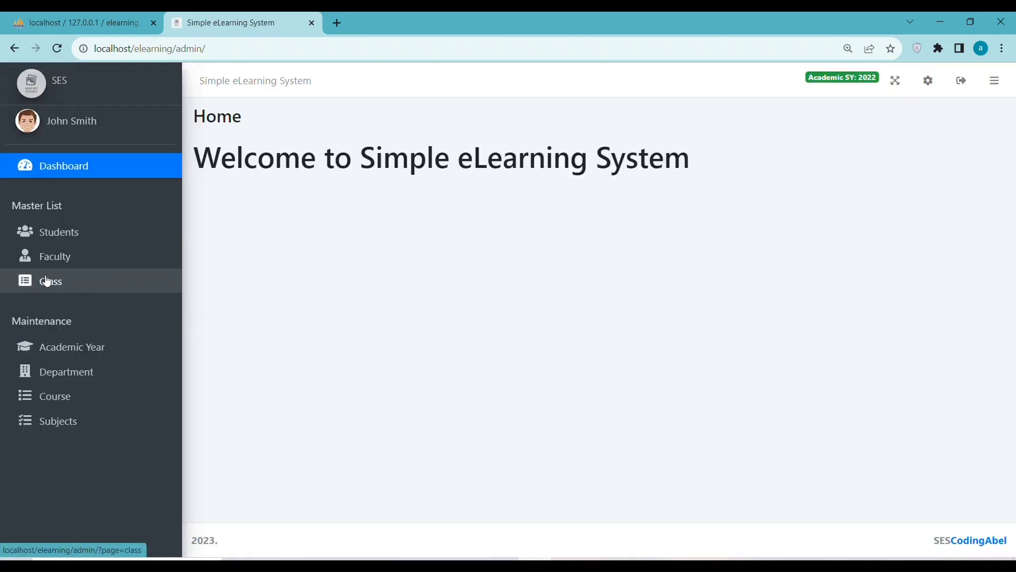
left_click(59, 239)
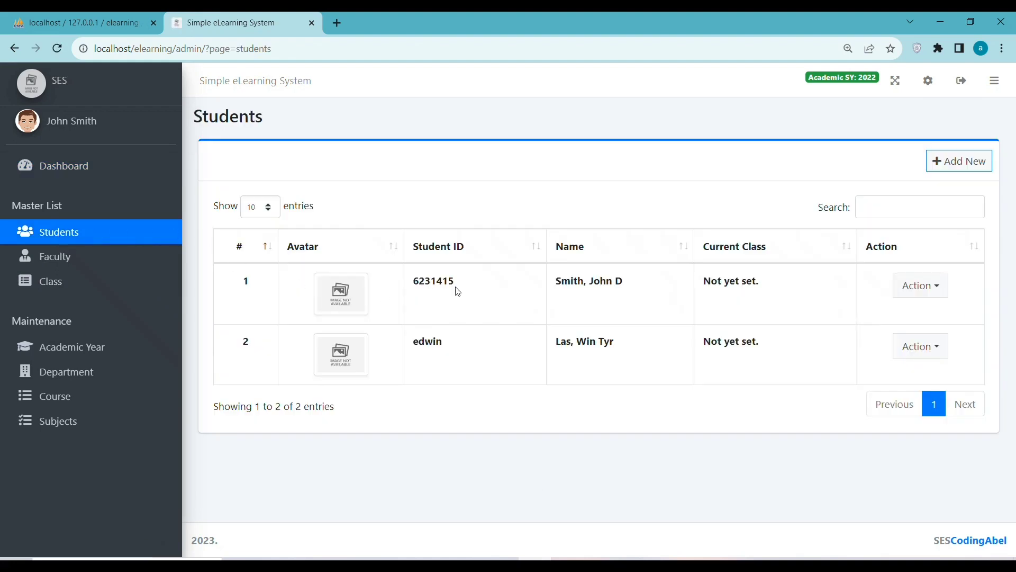
Copy the second student's ID, log out of admin, and return to the portal home.
left_click_drag(441, 342, 417, 346)
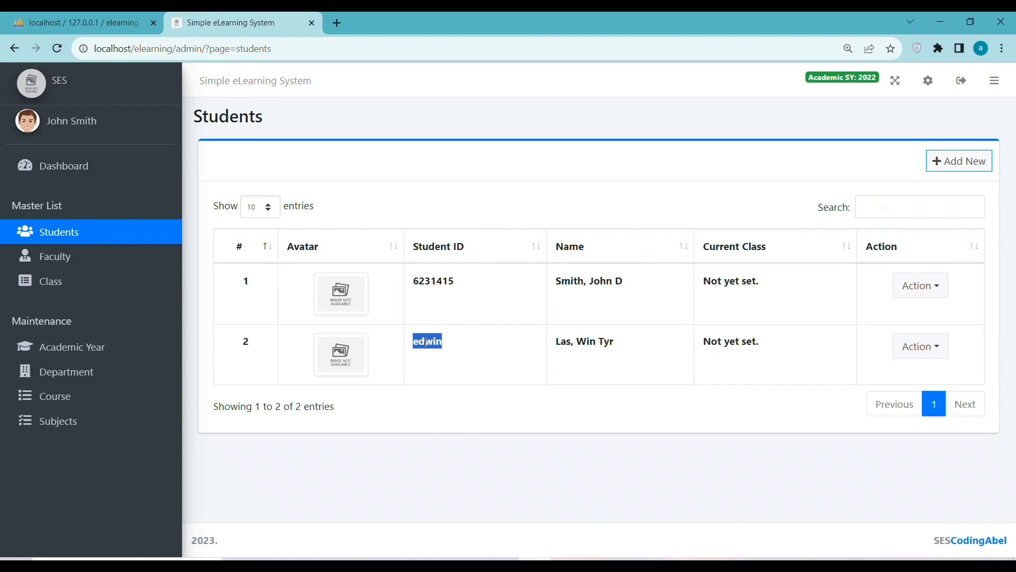
right_click(426, 342)
left_click(456, 351)
left_click(961, 81)
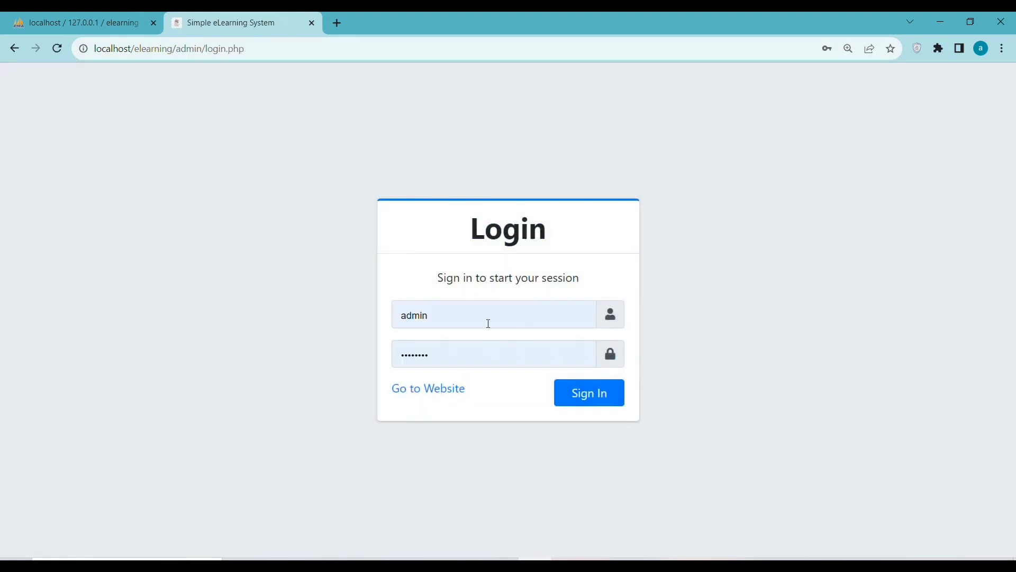
left_click(439, 392)
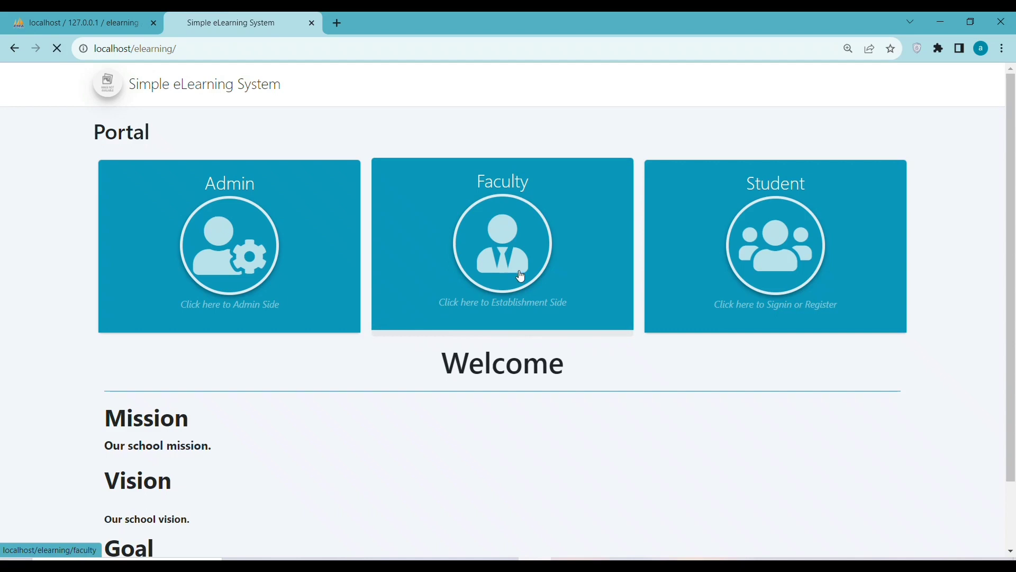
Sign in on the student login page with the student's ID and password.
left_click(519, 271)
left_click(408, 390)
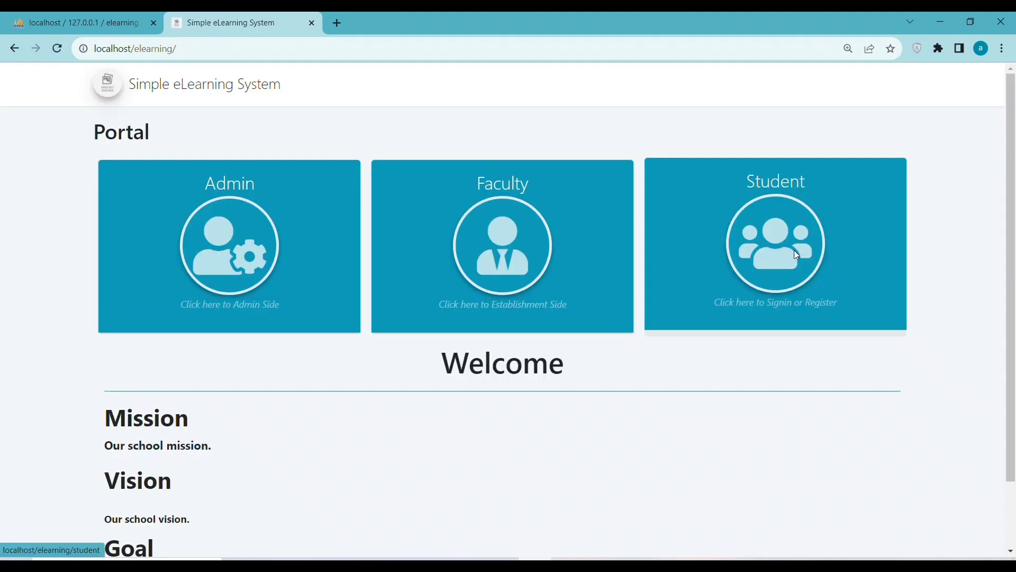
left_click(794, 250)
left_click(450, 317)
left_click_drag(450, 318, 381, 316)
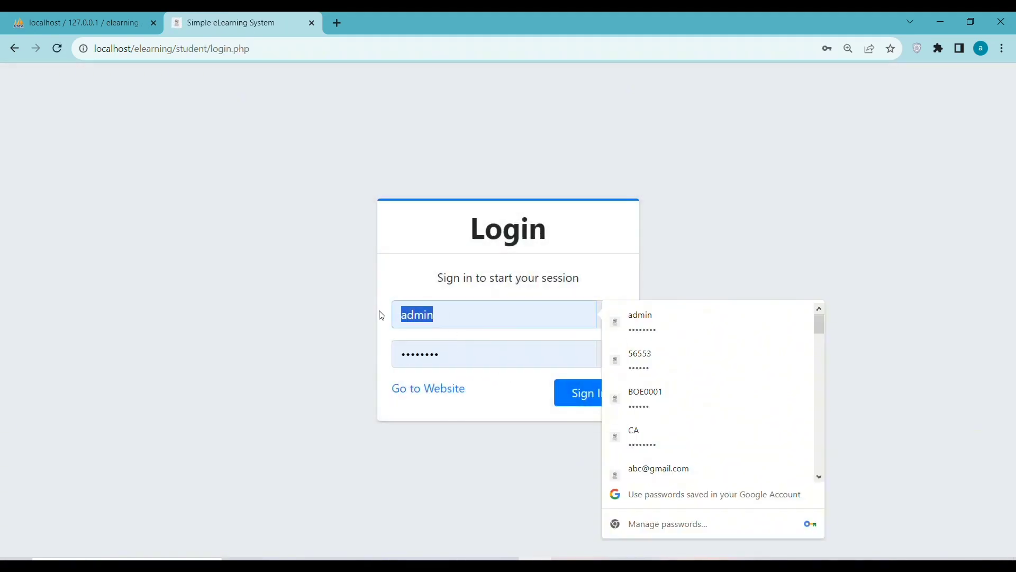
type("edwin")
left_click_drag(454, 361, 370, 365)
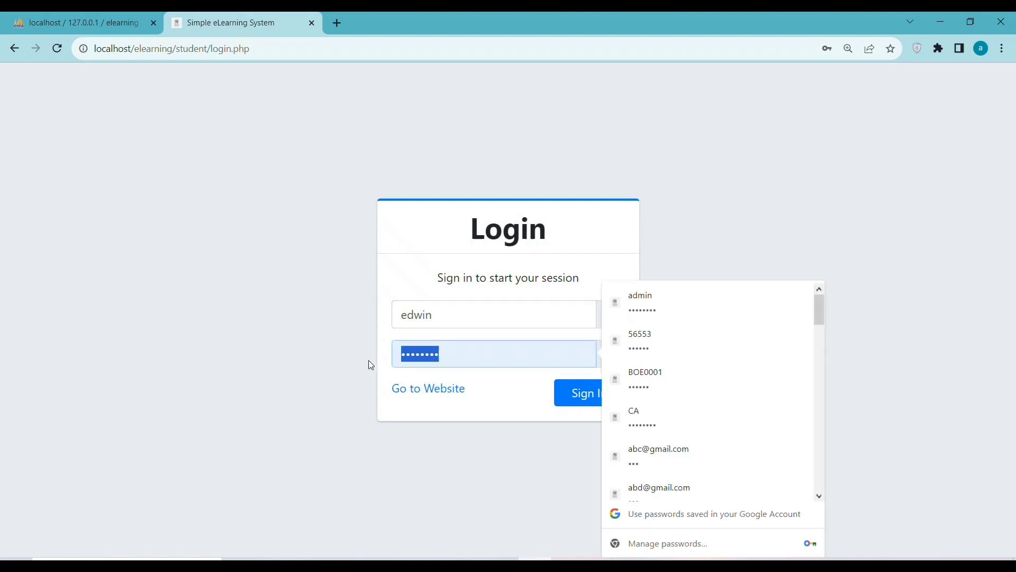
type("123")
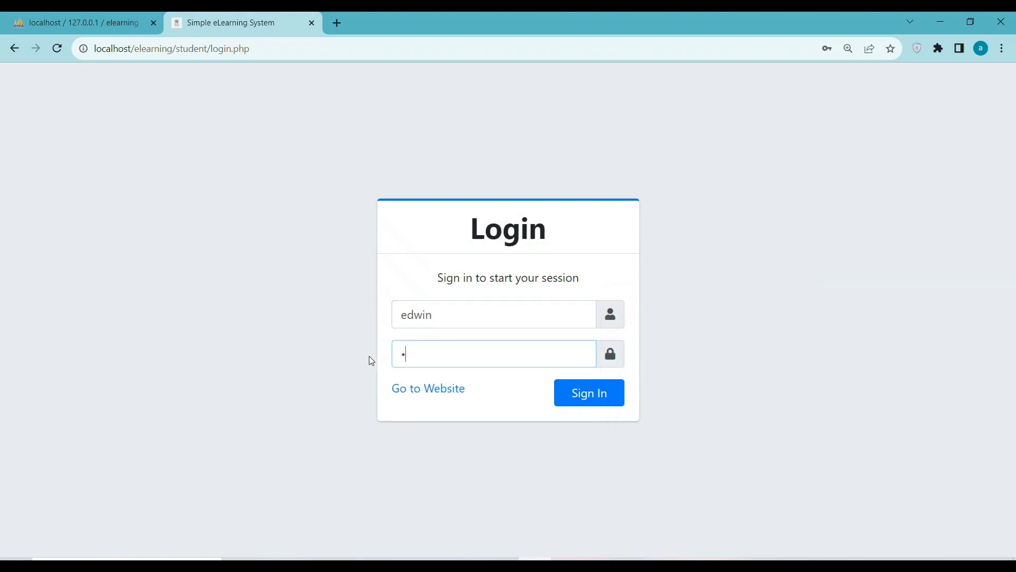
type("45")
left_click(585, 396)
Save the student's login in Chrome's password prompt.
left_click(881, 235)
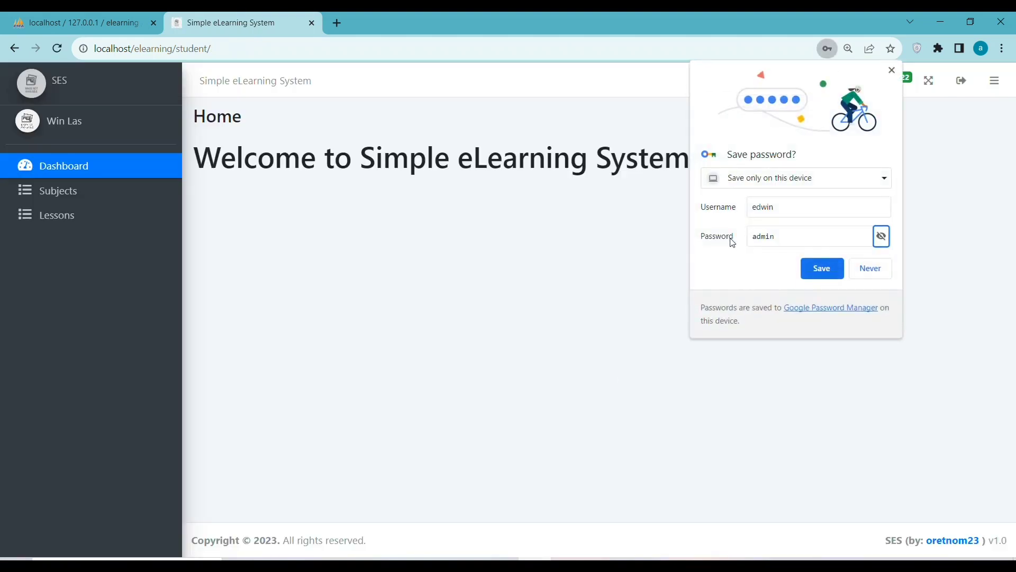
double_click(781, 234)
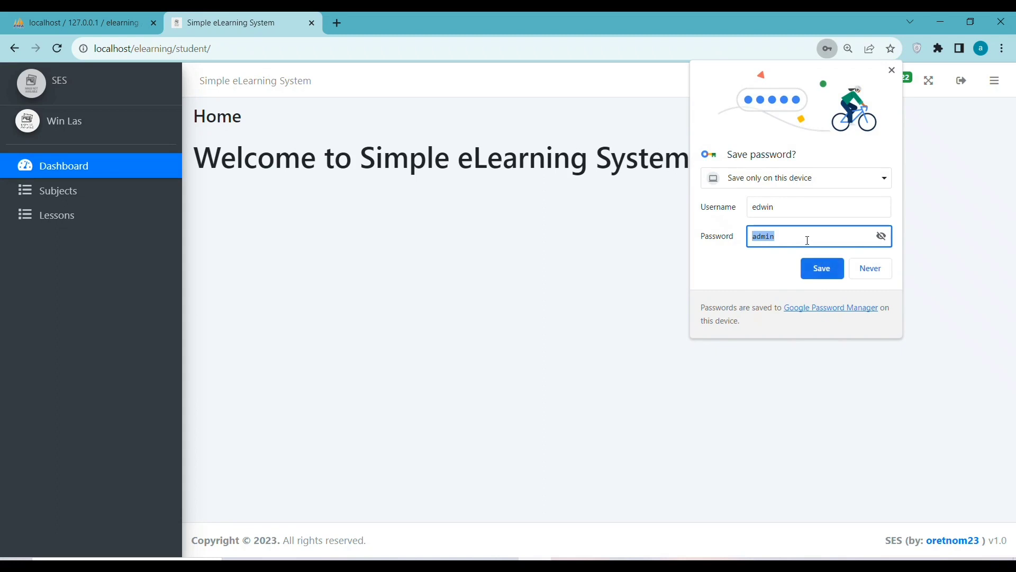
left_click(821, 273)
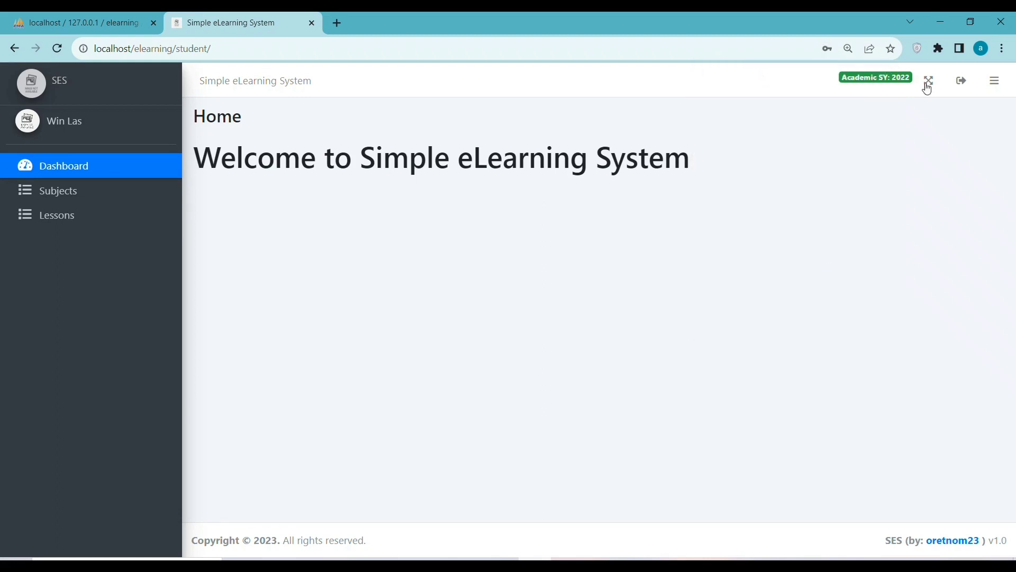
From the student's Subjects and Lessons pages, start a new lesson and focus its Title field.
left_click(93, 201)
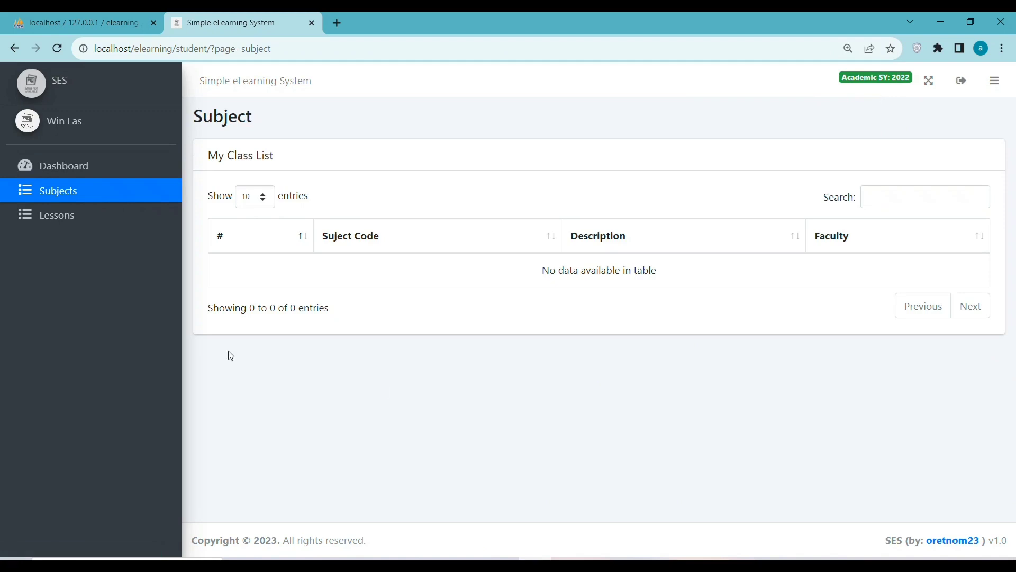
left_click(55, 225)
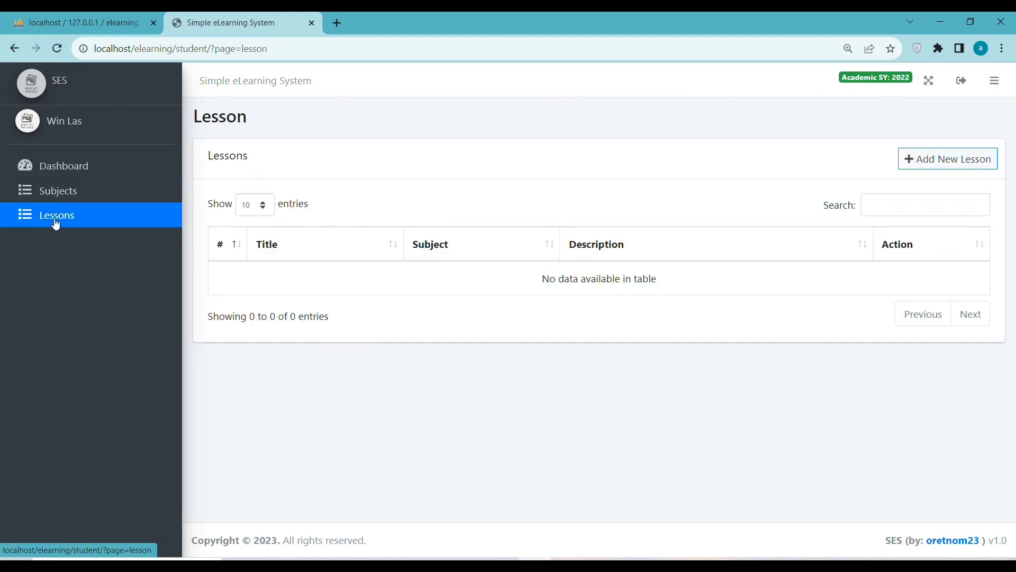
left_click(913, 159)
left_click(235, 211)
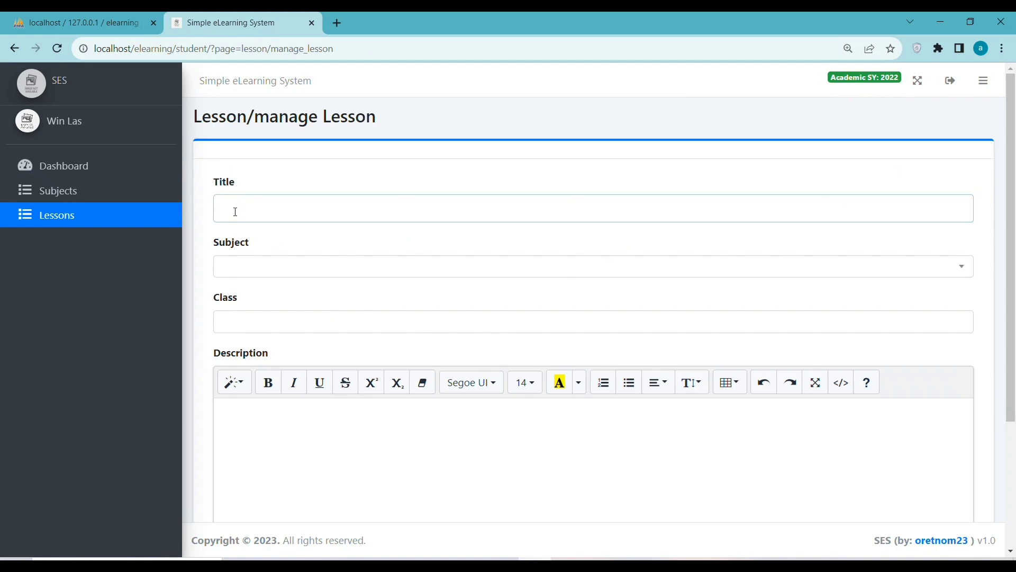
Enter the lesson title, pick subject S13 - elearning Computer, and paste text into Description.
type("edwin")
left_click(252, 276)
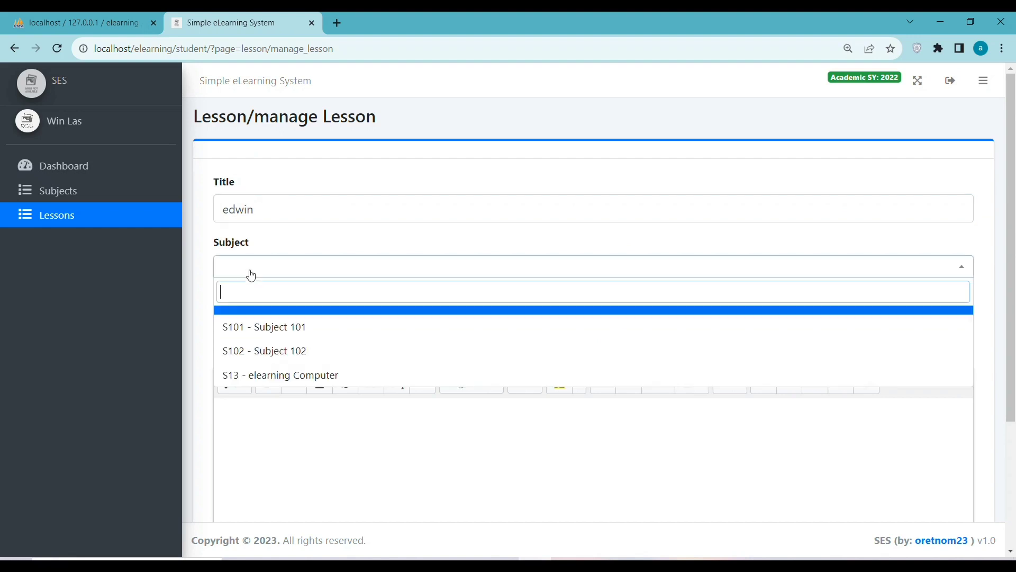
left_click(276, 375)
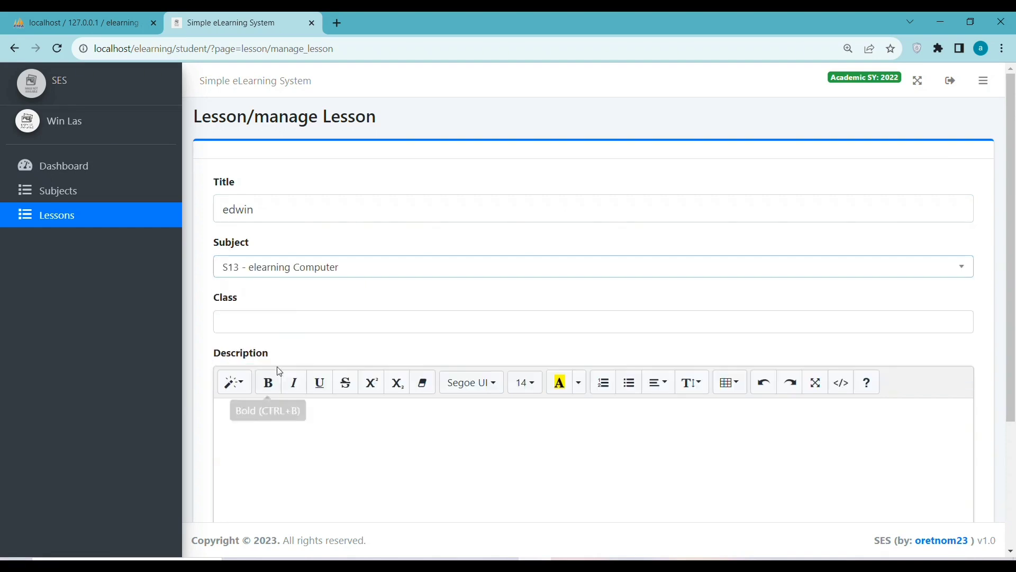
left_click(263, 325)
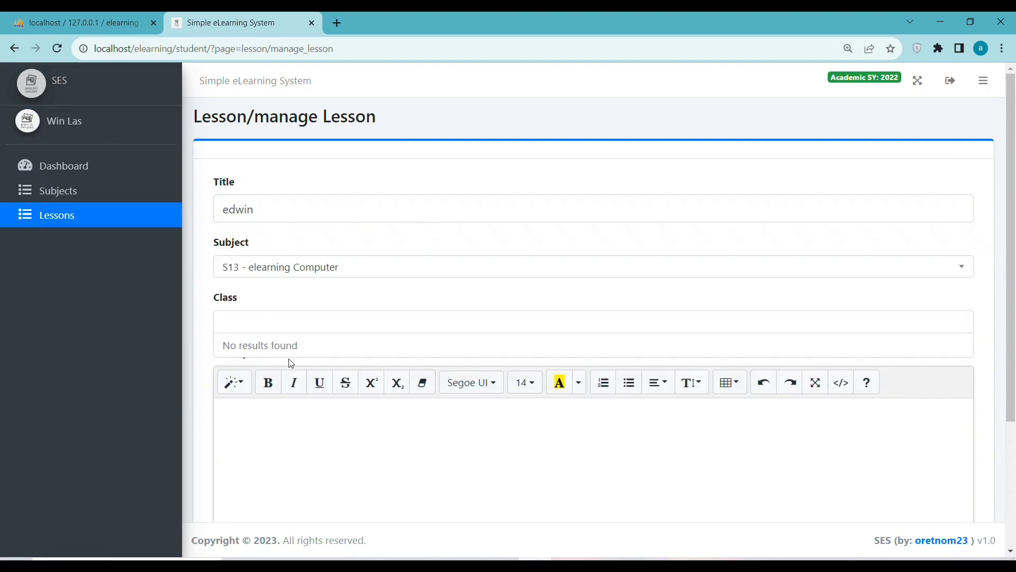
scroll(290, 339, "down", 3)
left_click(261, 186)
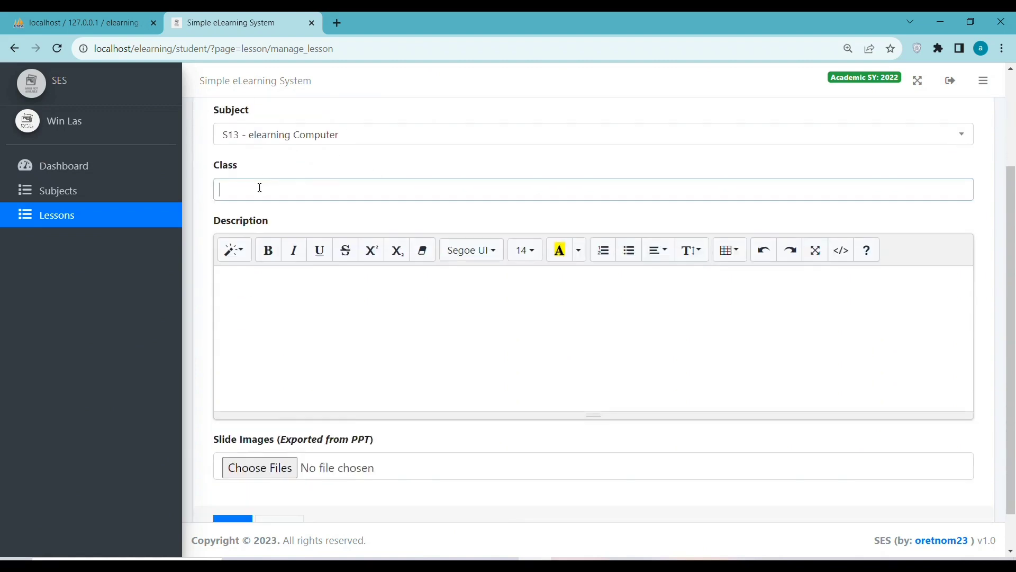
type("edwin")
key("ctrl+v")
key("ctrl+v")
key("ctrl+v")
left_click(264, 295)
type("edwin")
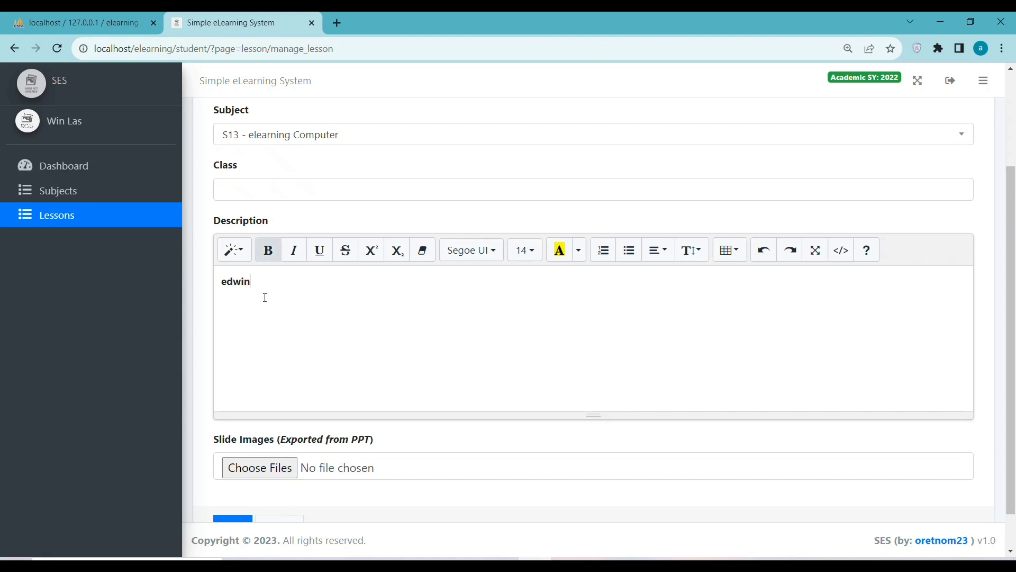
key("ctrl+v")
key("ctrl+v")
key("ctrl+v")
key("ctrl+v")
key("ctrl+v")
key("ctrl+v")
scroll(283, 455, "down", 1)
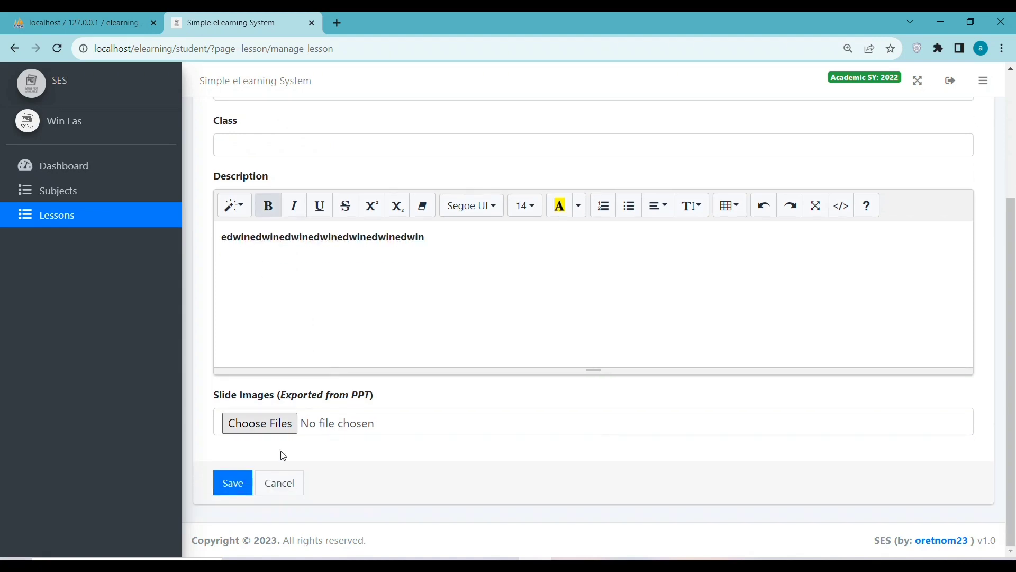
Attempt saving twice, reconfirming subject S13; after Class validation fails, go to Subjects.
left_click(230, 482)
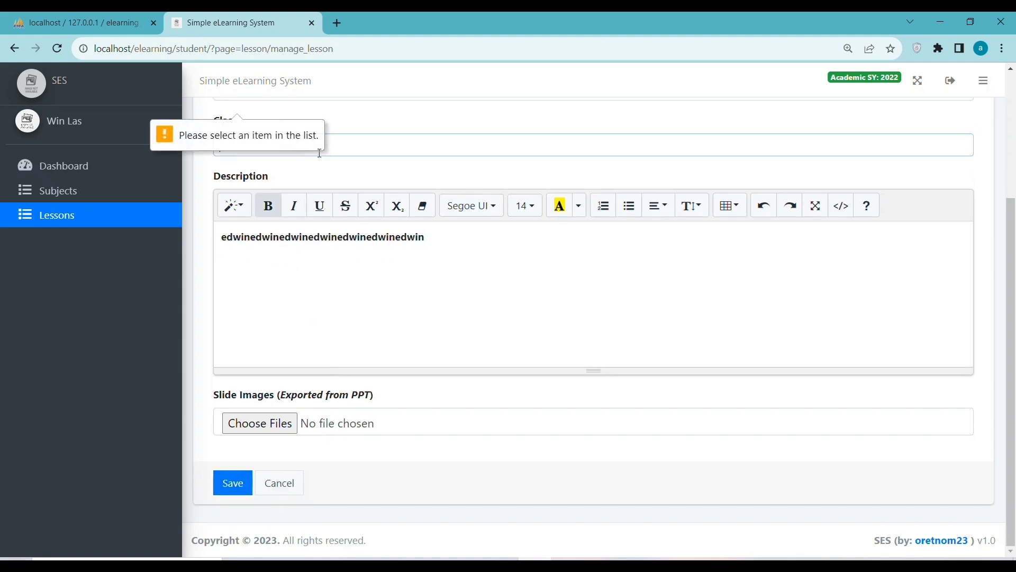
scroll(371, 155, "up", 3)
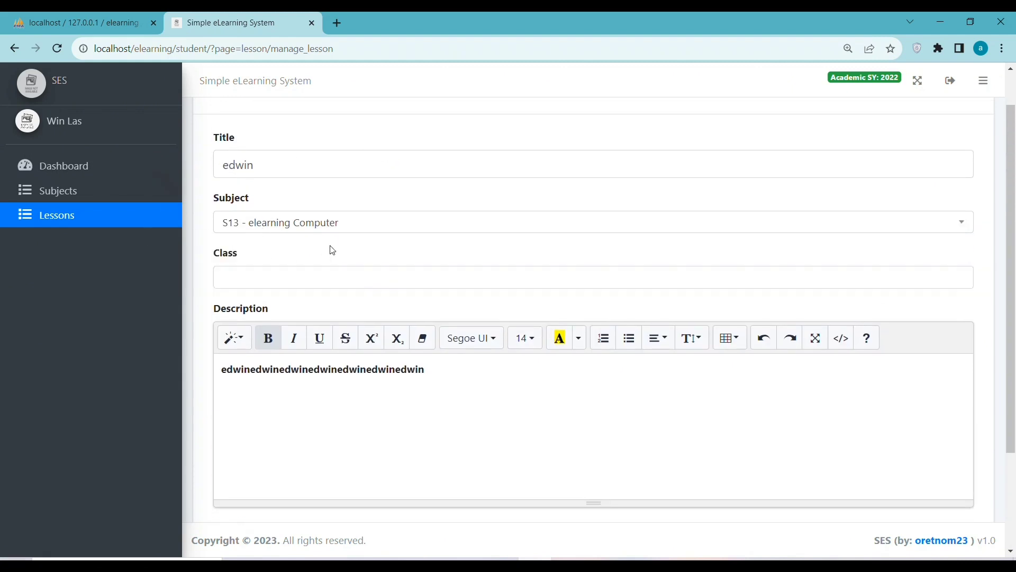
left_click(363, 222)
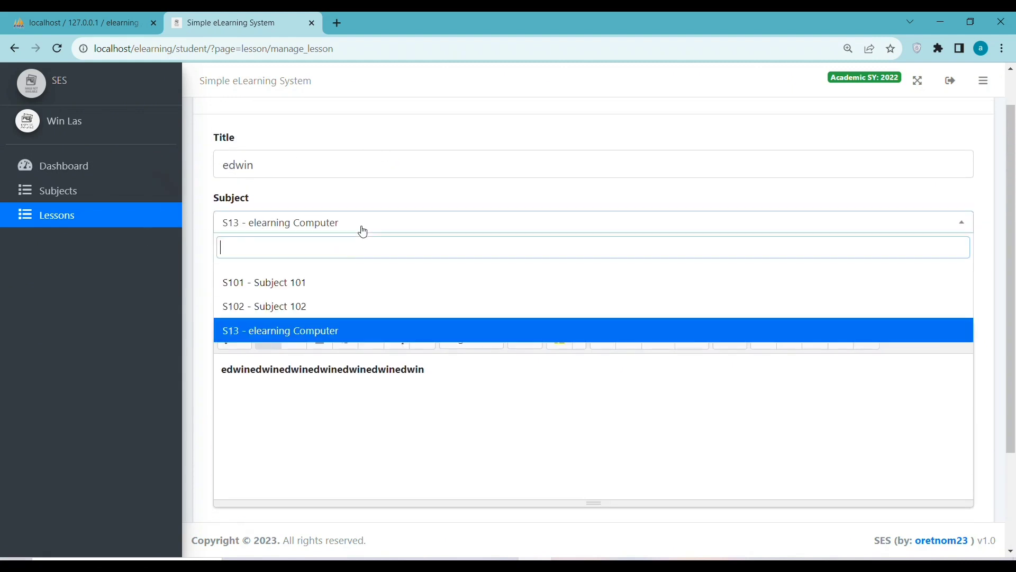
left_click(339, 331)
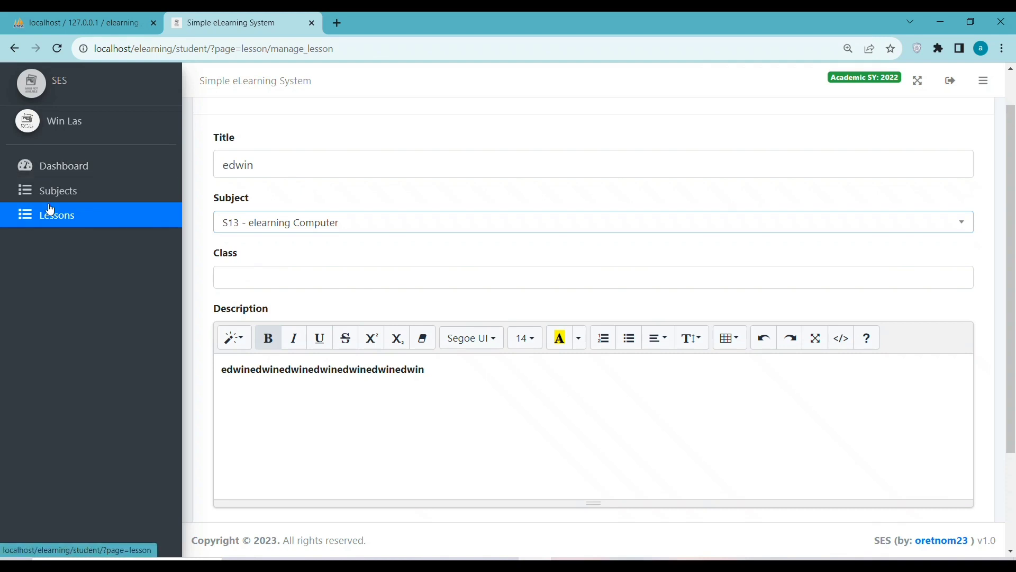
scroll(757, 156, "down", 3)
left_click(233, 482)
scroll(358, 261, "up", 3)
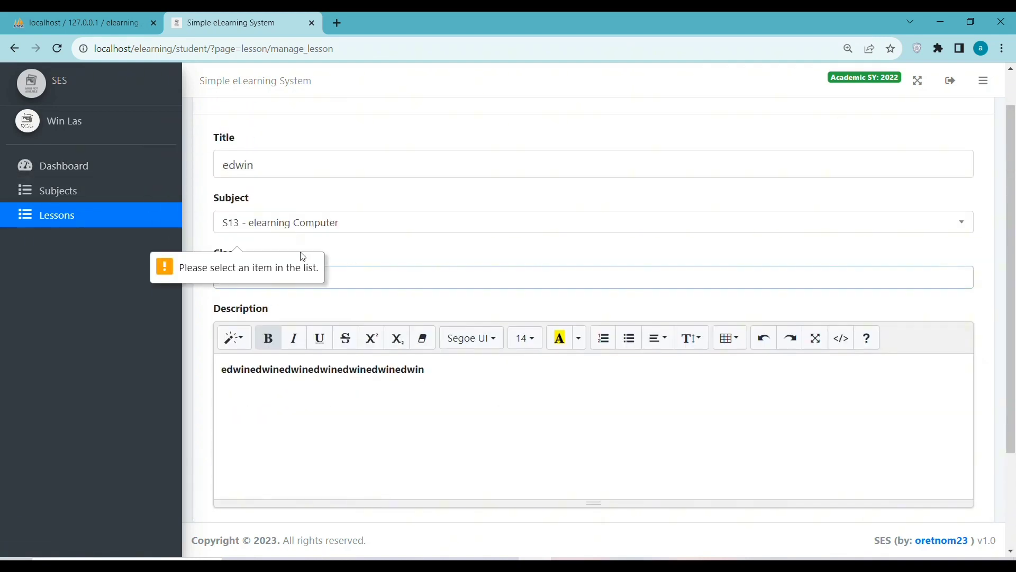
left_click(81, 198)
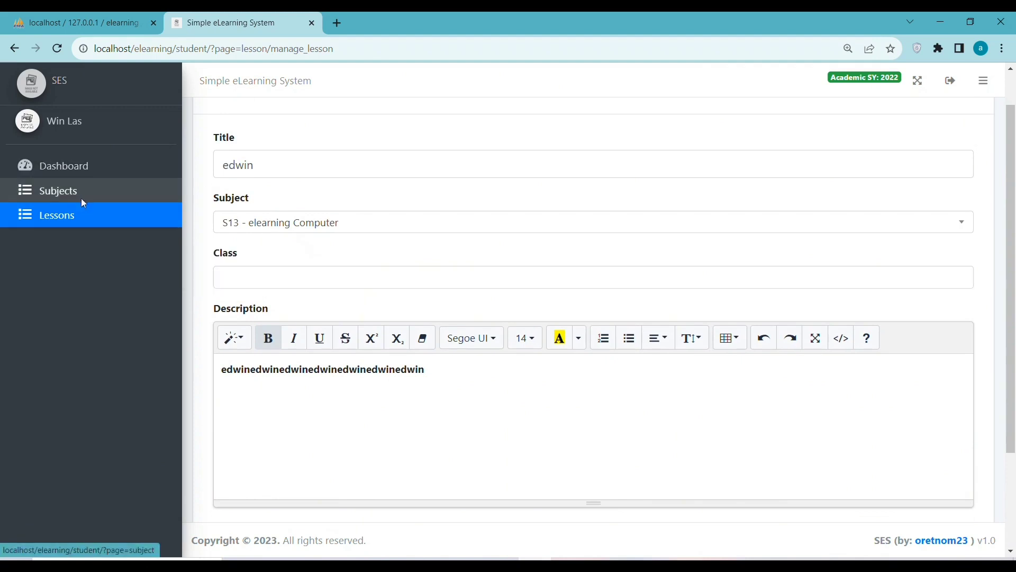
Check the student's profile, get Access Denied at the admin URL, then log the student out.
left_click(96, 171)
left_click(56, 119)
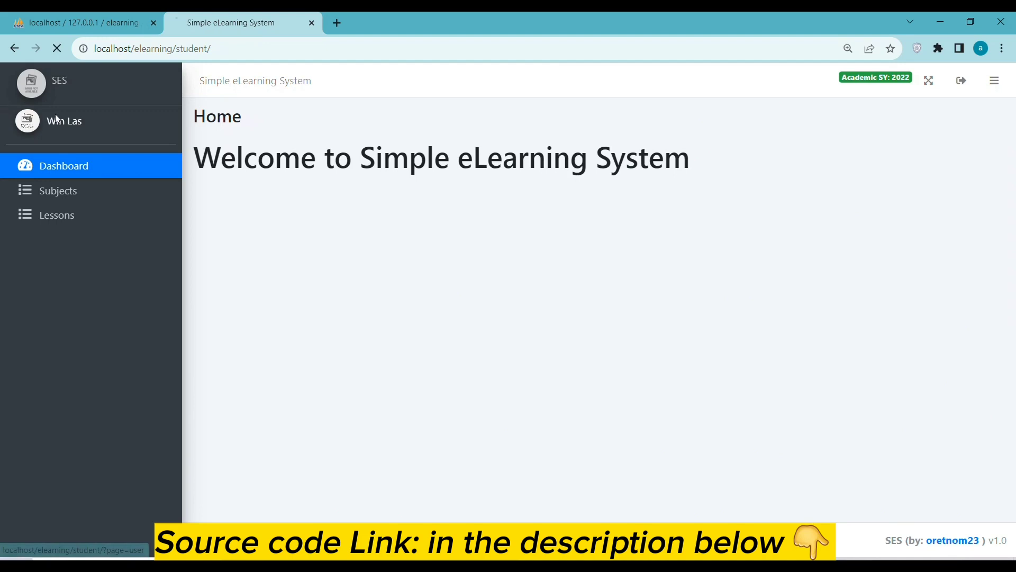
scroll(429, 245, "down", 1)
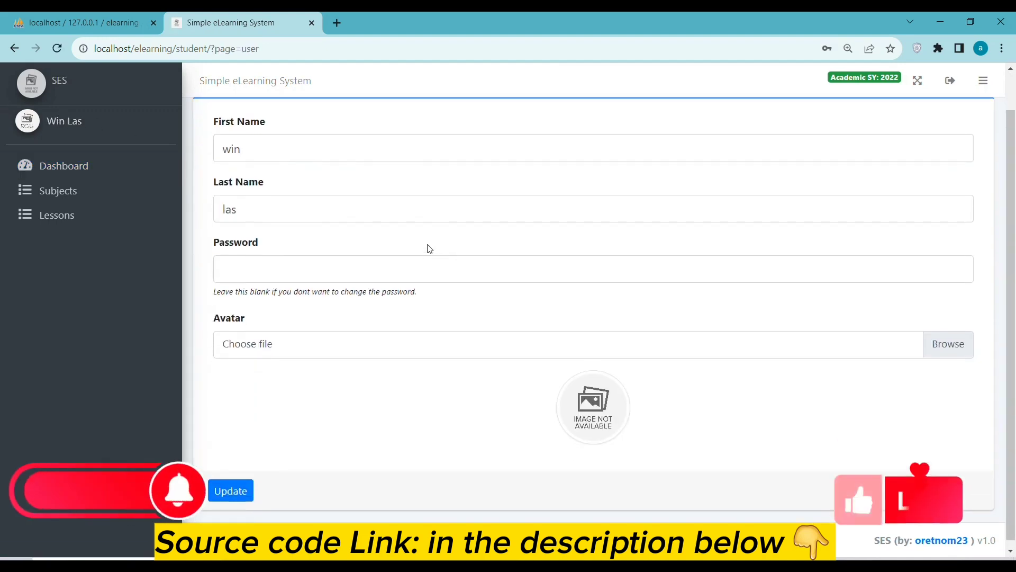
scroll(427, 250, "up", 1)
left_click(86, 74)
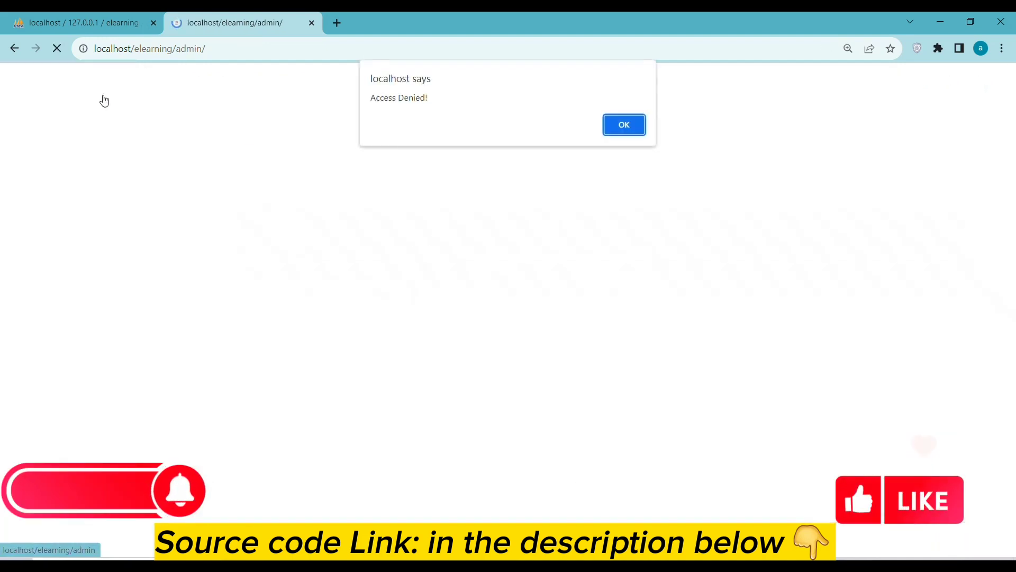
left_click(626, 125)
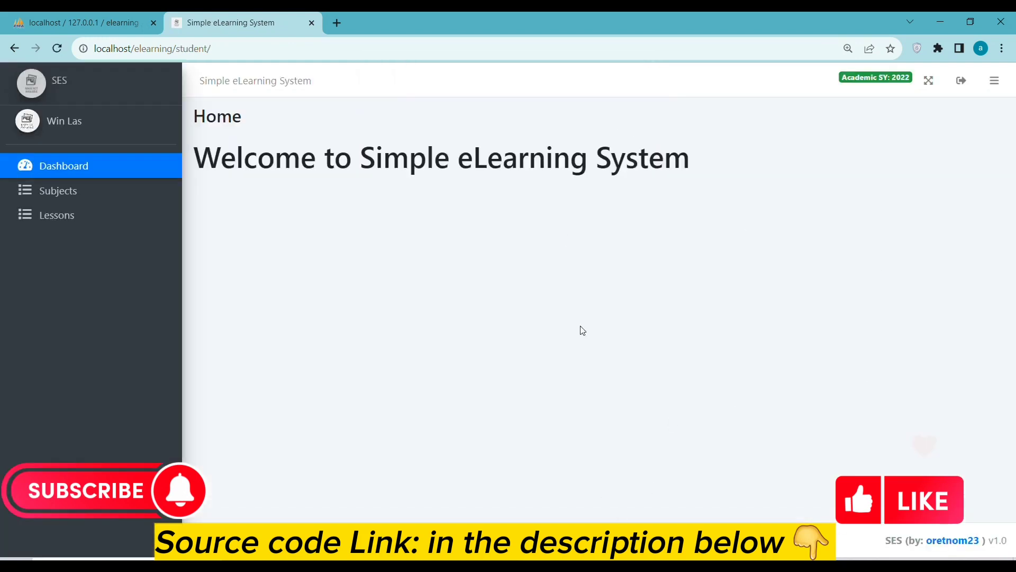
left_click(962, 82)
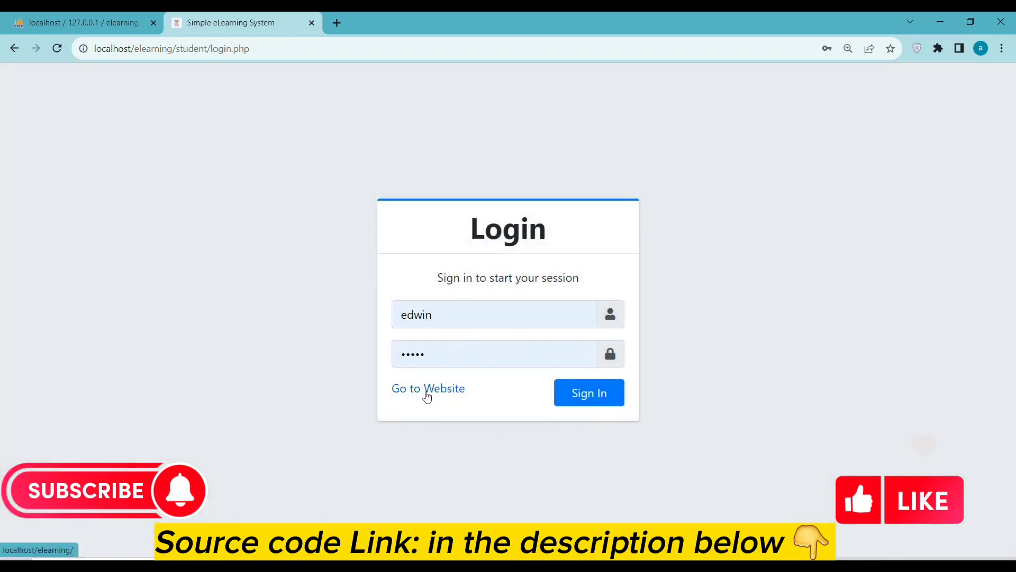
Visit the Faculty login page from the portal, then return to the portal home via Go to Website.
scroll(403, 296, "down", 1)
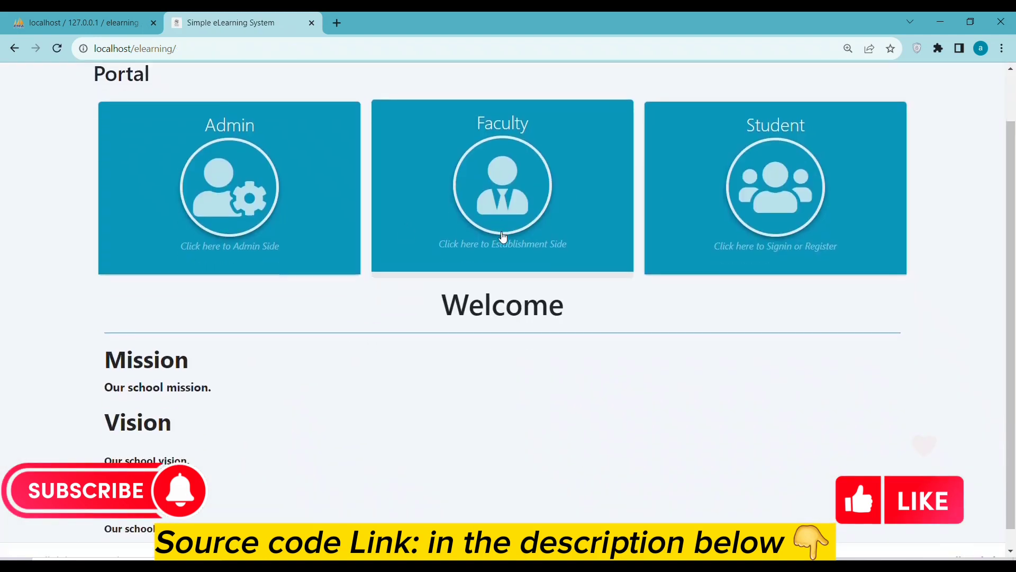
left_click(504, 231)
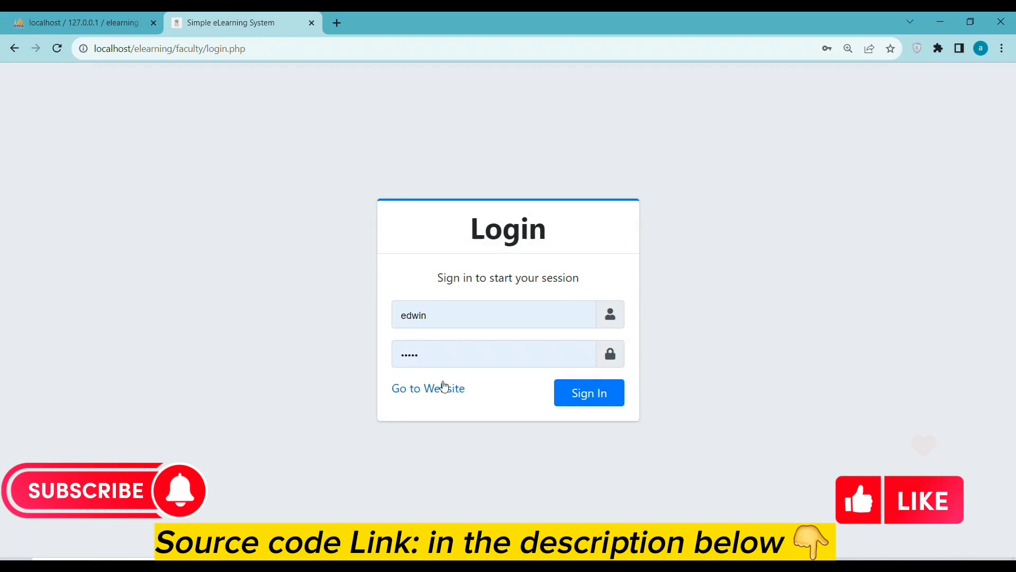
left_click(444, 387)
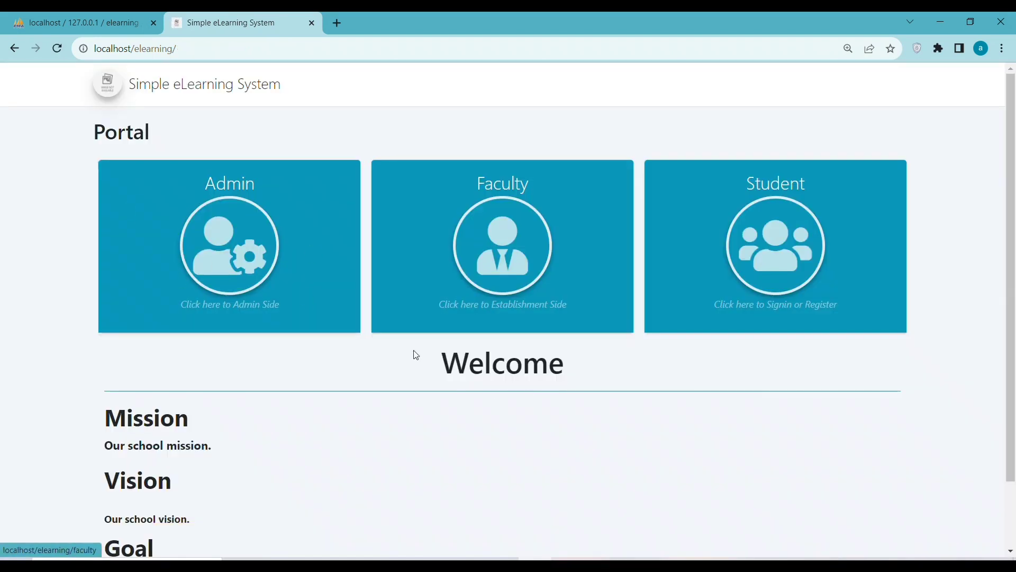
scroll(419, 355, "down", 2)
scroll(529, 381, "up", 2)
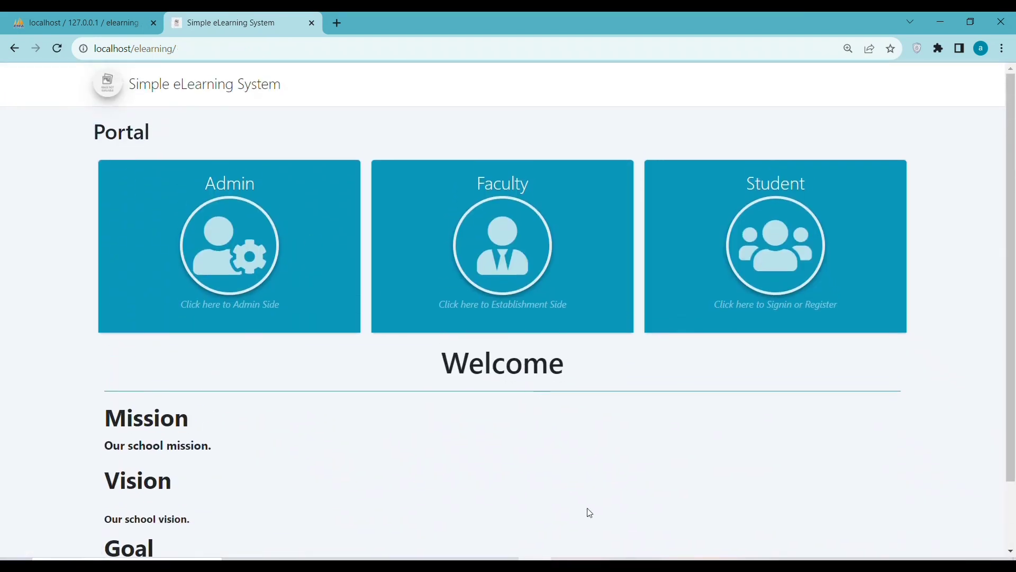